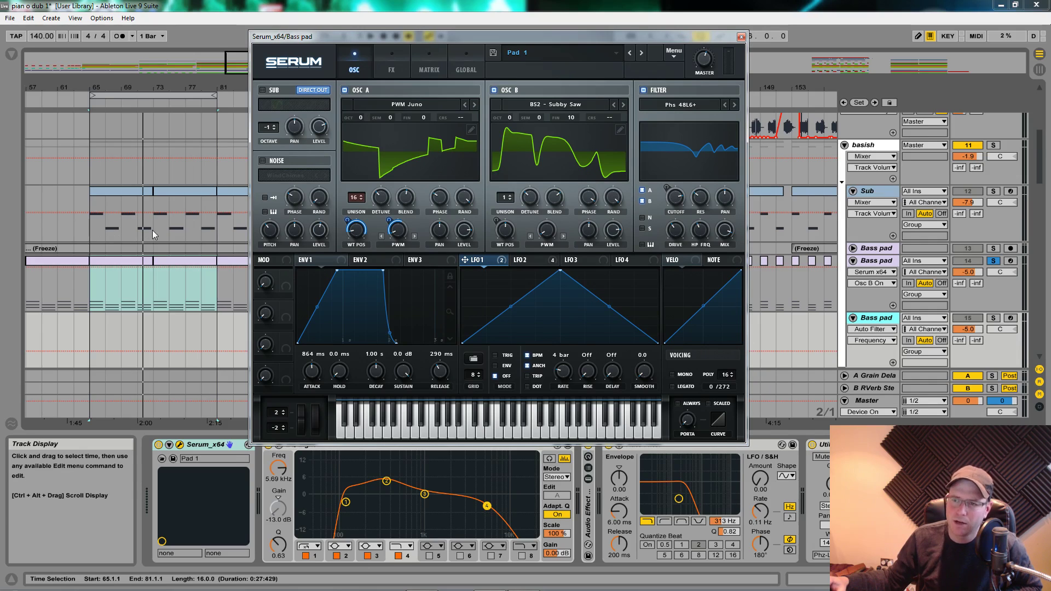
# Step: Play the arrangement from bar 65 to hear the soloed Bass pad track, and stop playback
pyautogui.click(87, 232)
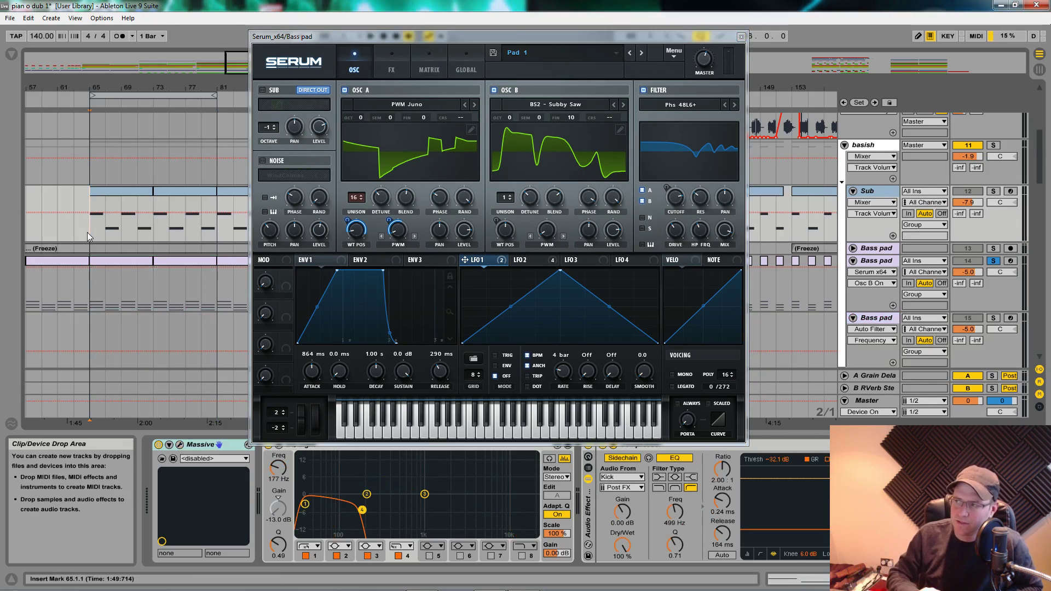
pyautogui.press('space')
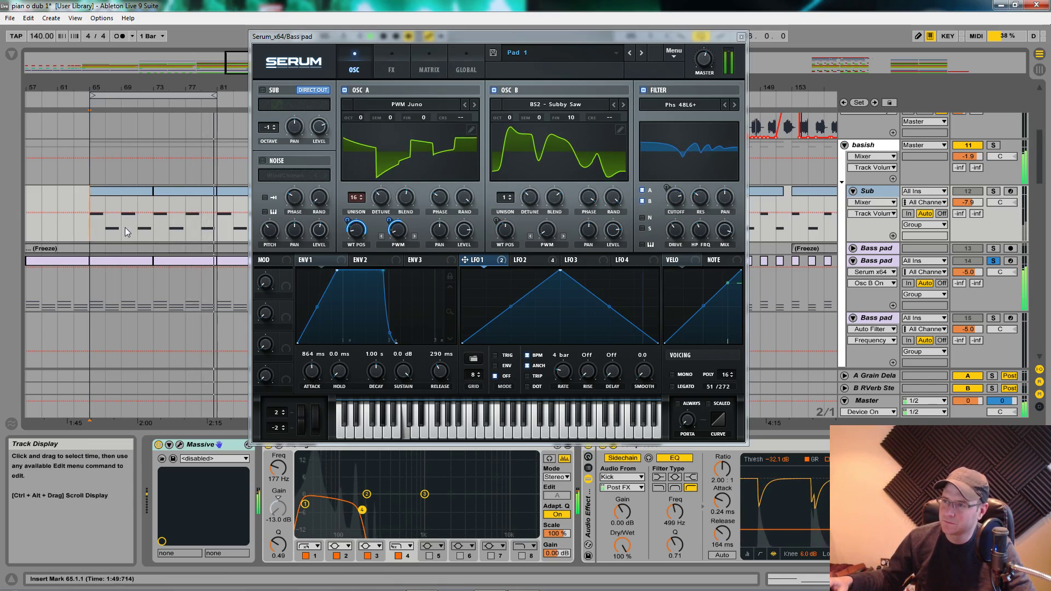
pyautogui.press('space')
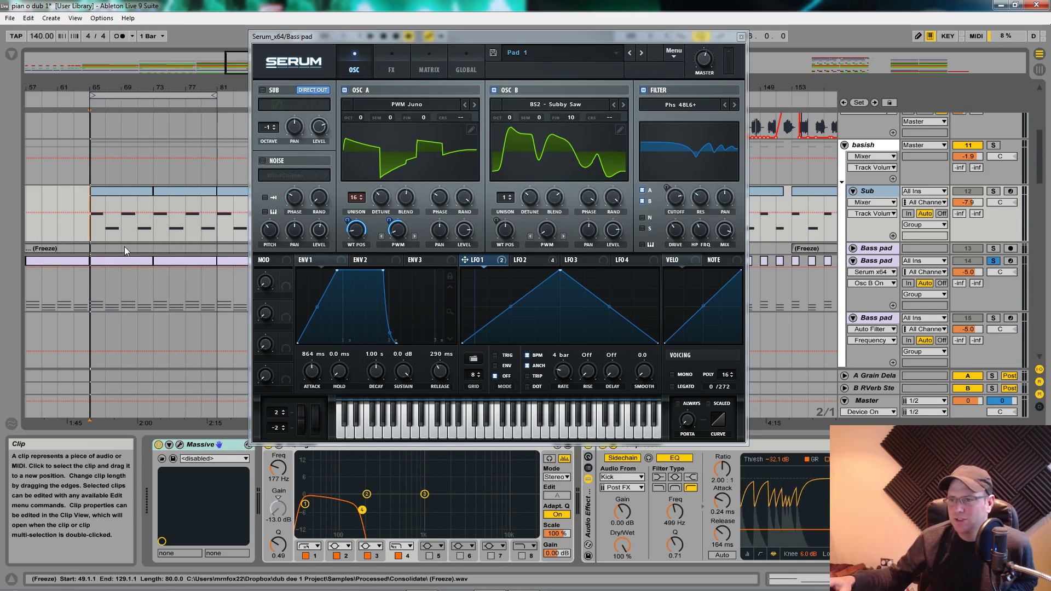
pyautogui.click(95, 207)
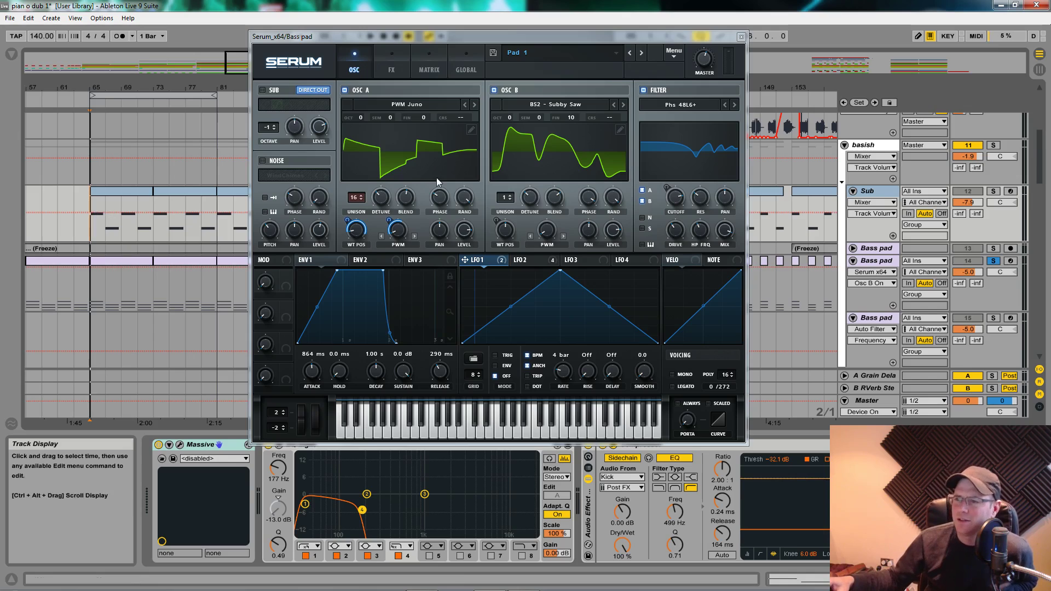
# Step: View LFO 2's shape and rate in the Bass pad's Serum patch, and return to LFO 1
pyautogui.moveTo(353, 234)
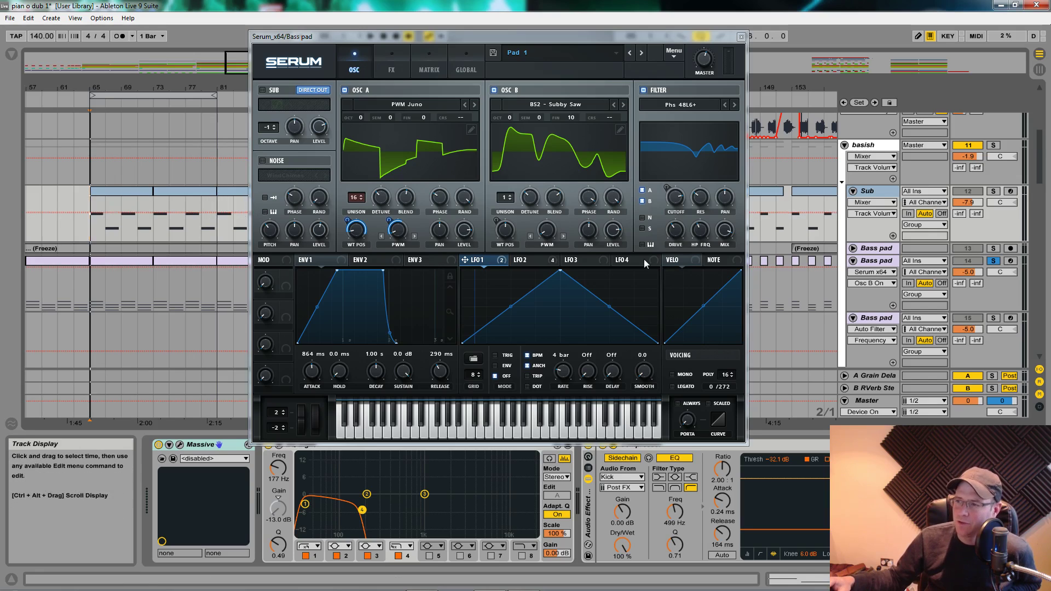
pyautogui.click(528, 261)
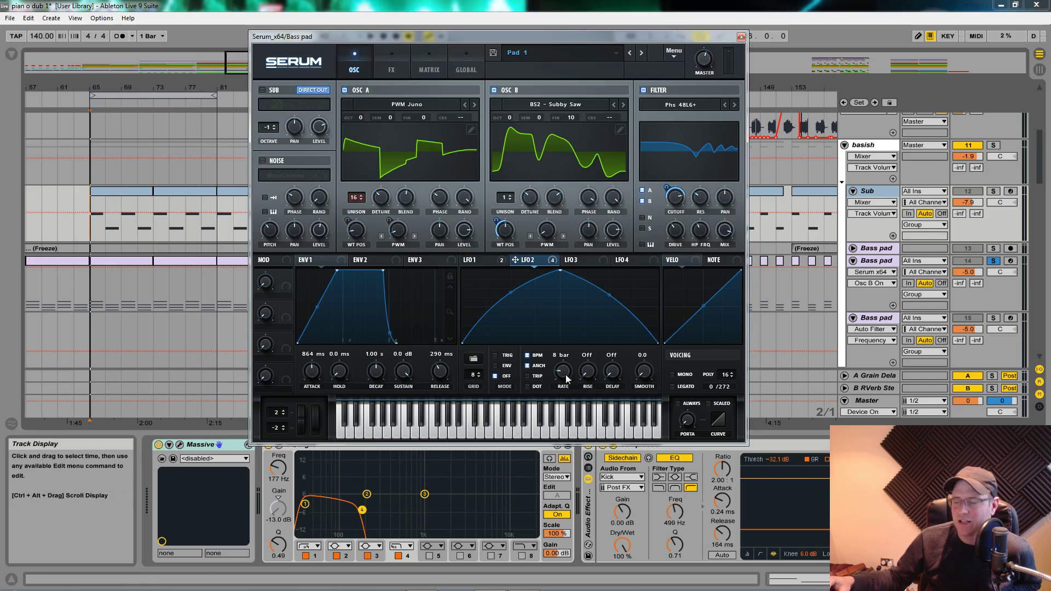
pyautogui.click(481, 262)
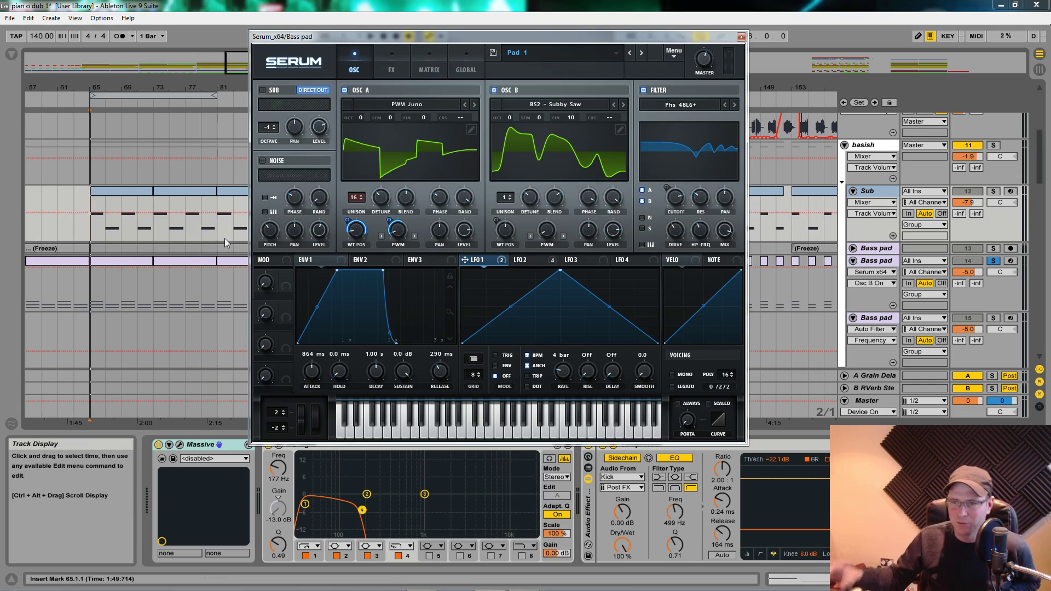
# Step: Open the Bass pad clip at bar 65 and enlarge its note editor to examine the chords
pyautogui.doubleClick(130, 198)
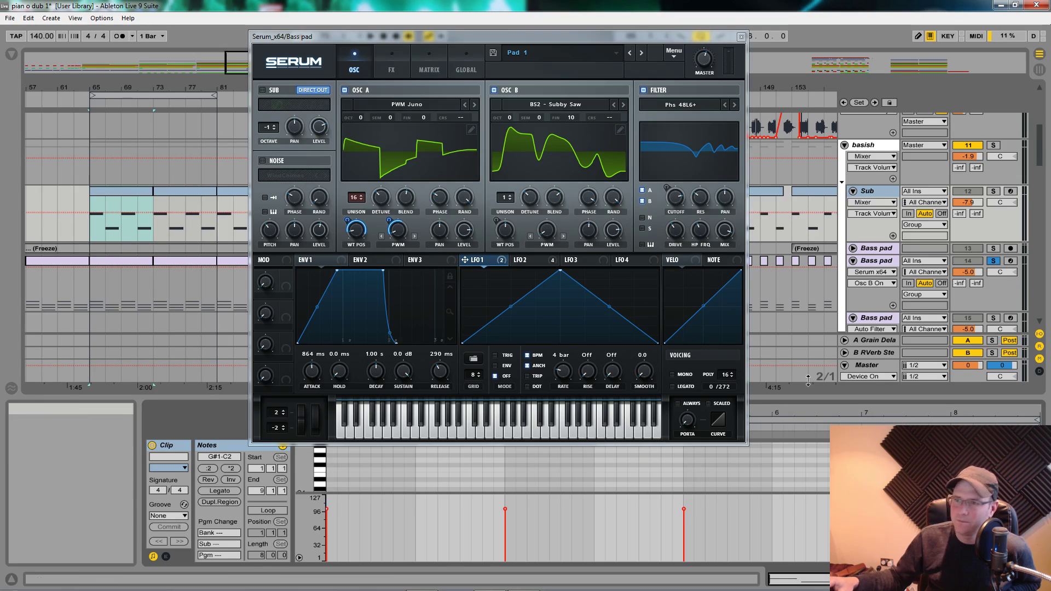
pyautogui.scroll(-3, 807, 386)
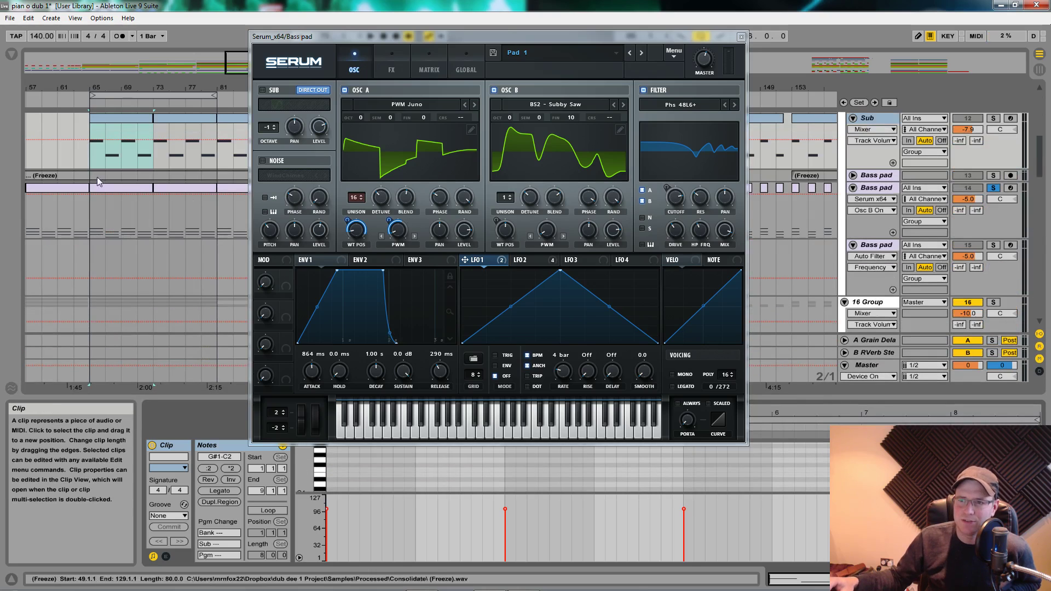
pyautogui.click(117, 189)
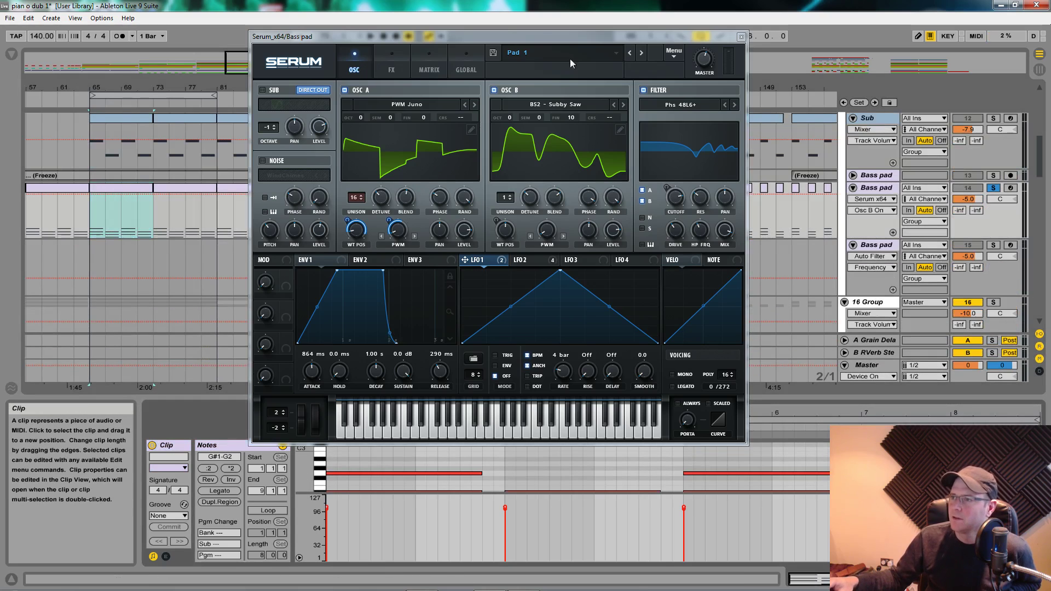
pyautogui.moveTo(596, 44); pyautogui.dragTo(157, 65)
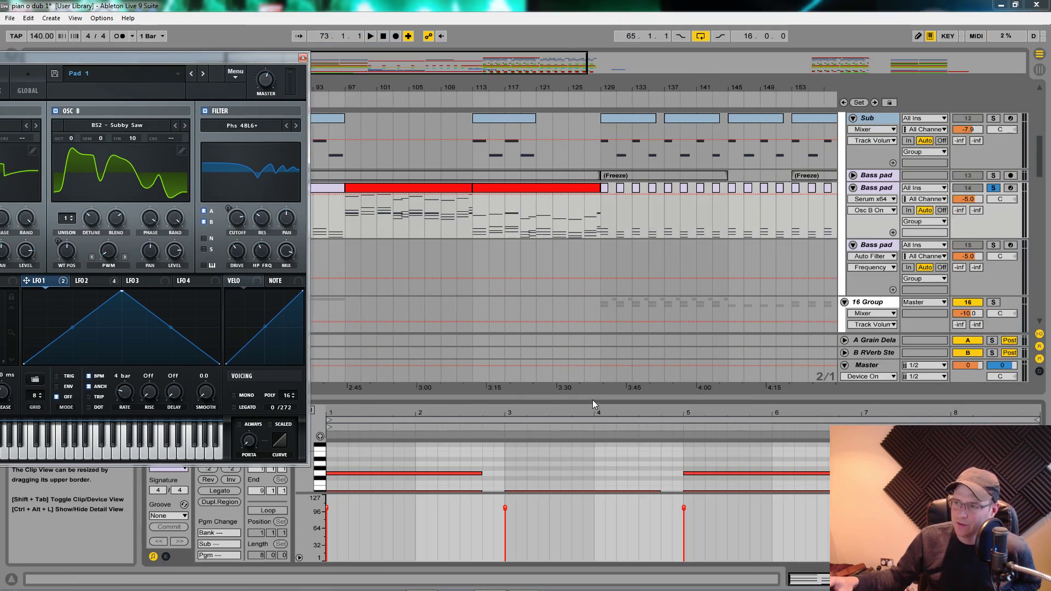
pyautogui.moveTo(593, 400); pyautogui.dragTo(579, 173)
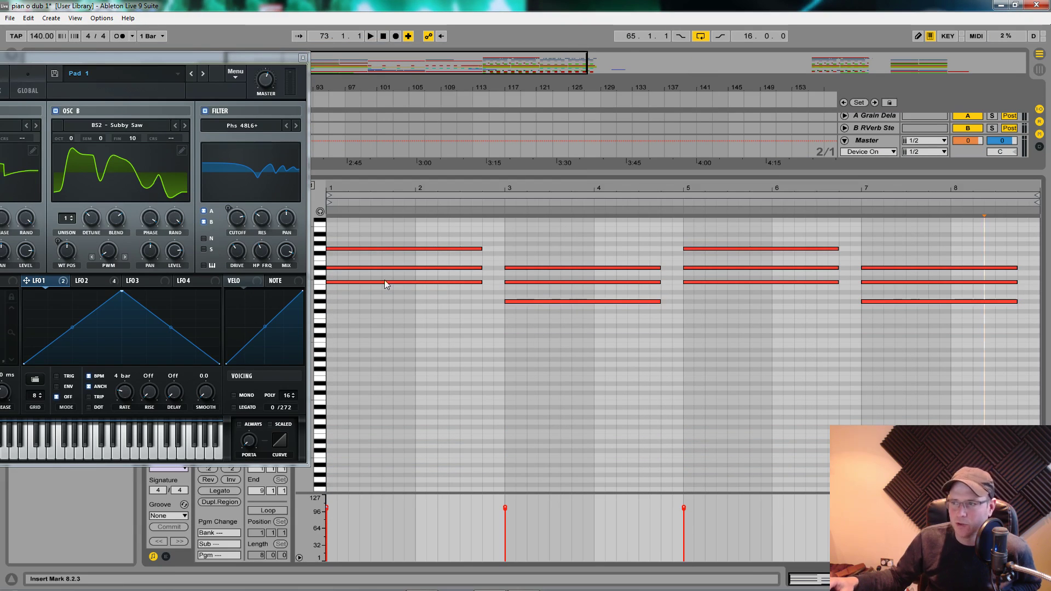
# Step: Check LFO 2's modulation destinations in Serum and look over the clip's chord notes again
pyautogui.moveTo(204, 64); pyautogui.dragTo(692, 107)
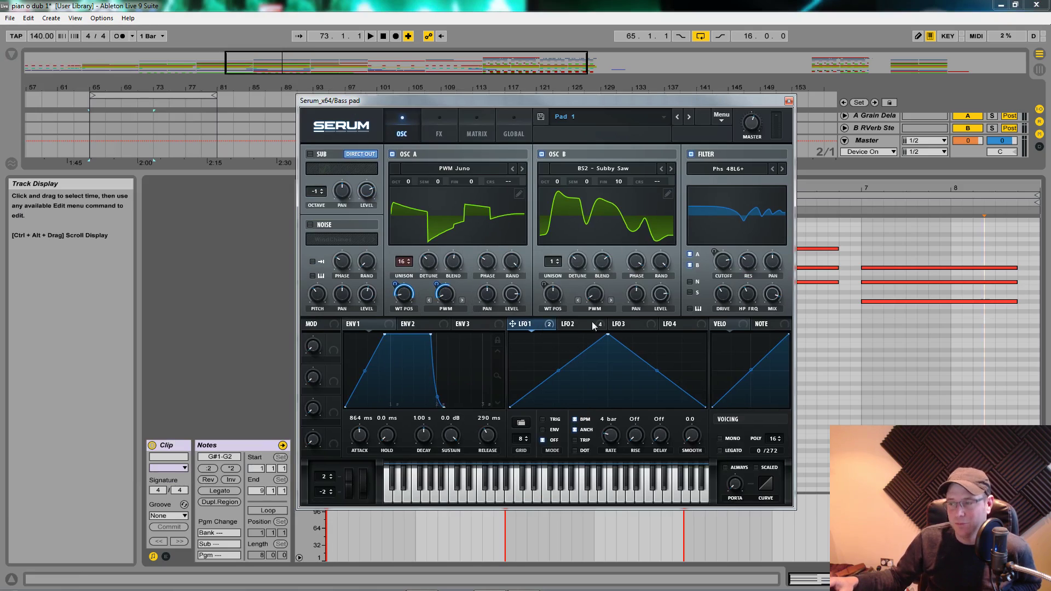
pyautogui.moveTo(582, 331)
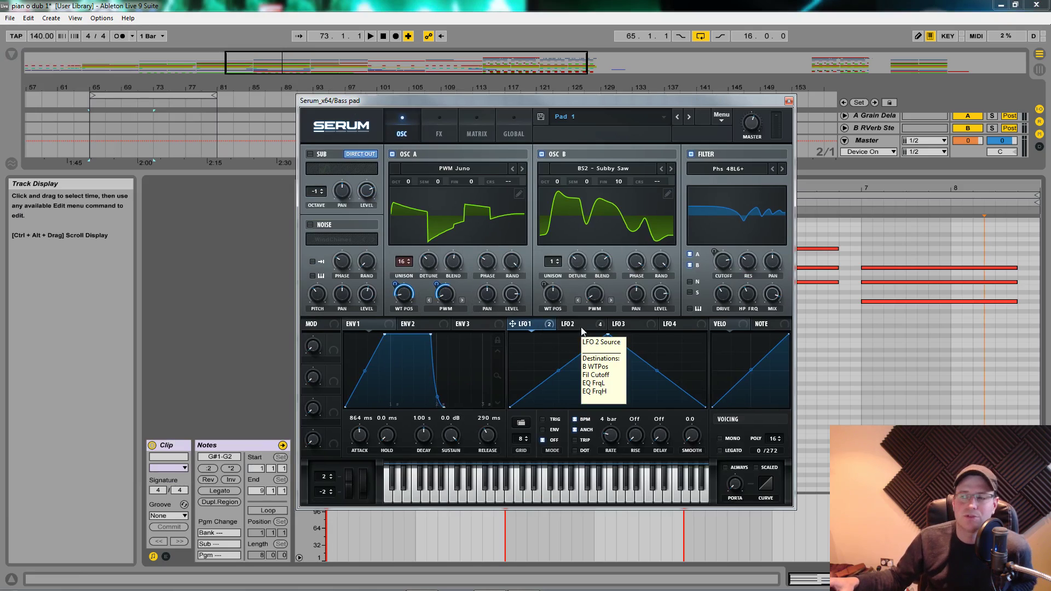
pyautogui.moveTo(543, 101); pyautogui.dragTo(461, 344)
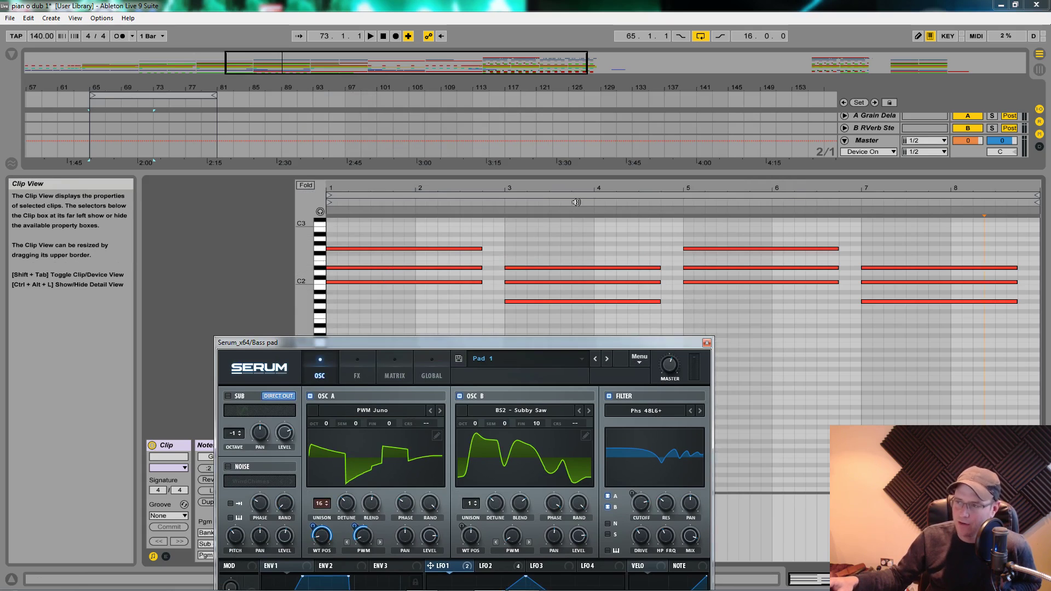
pyautogui.moveTo(590, 345); pyautogui.dragTo(662, 174)
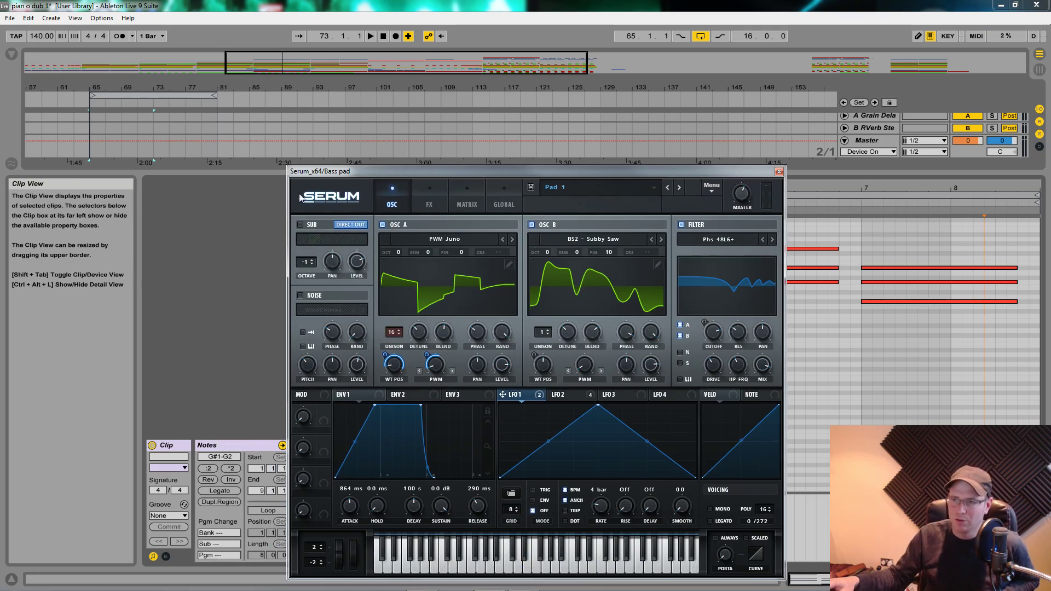
# Step: Shrink the note editor to bring the arrangement tracks back into view and reposition the Serum window over them
pyautogui.moveTo(375, 178); pyautogui.dragTo(421, 202)
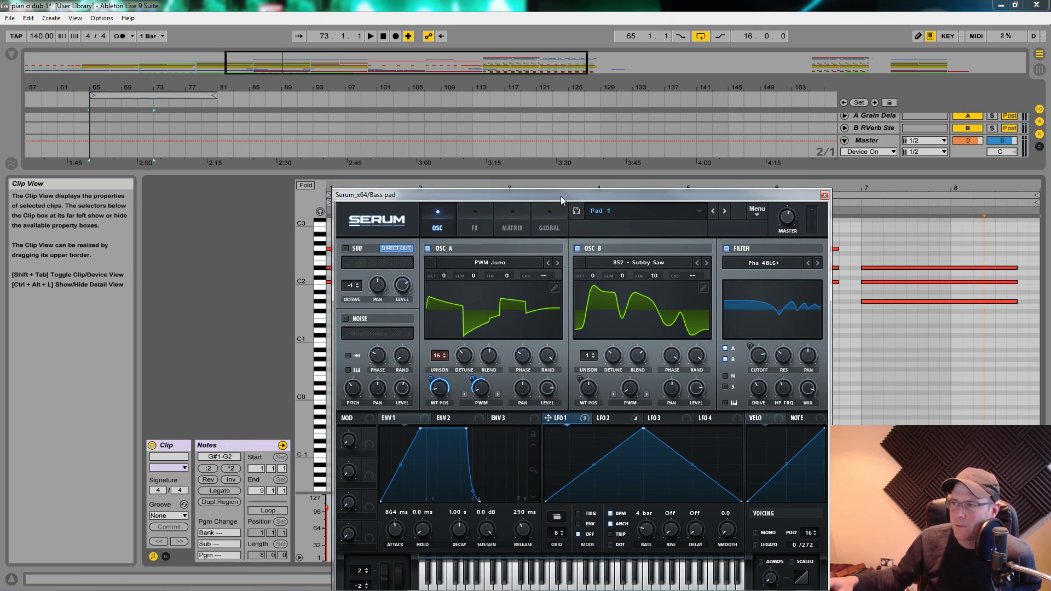
pyautogui.moveTo(641, 196); pyautogui.dragTo(617, 140)
pyautogui.moveTo(850, 171); pyautogui.dragTo(780, 428)
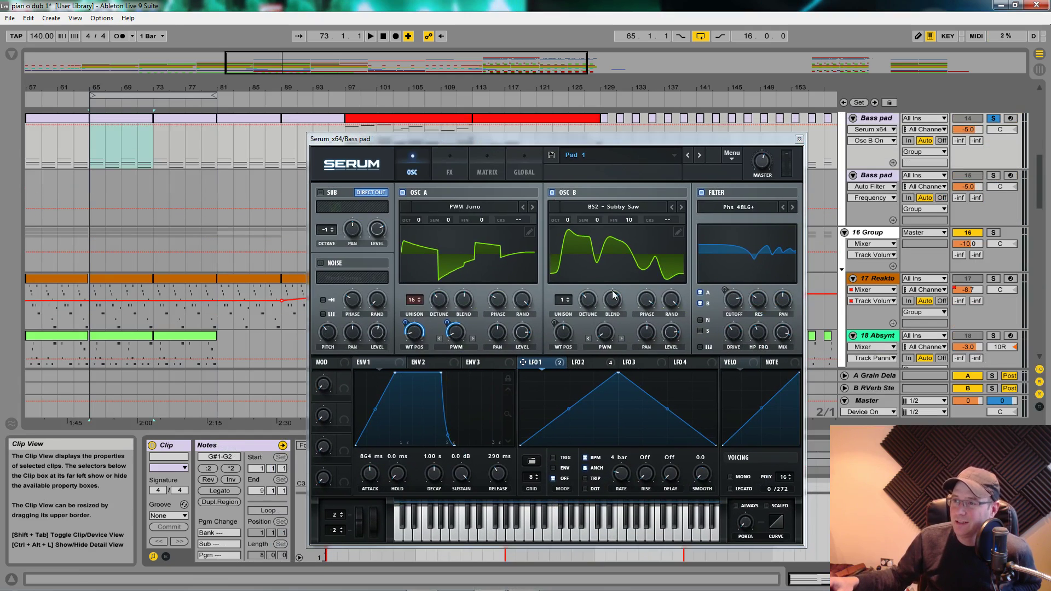
pyautogui.moveTo(494, 139); pyautogui.dragTo(423, 104)
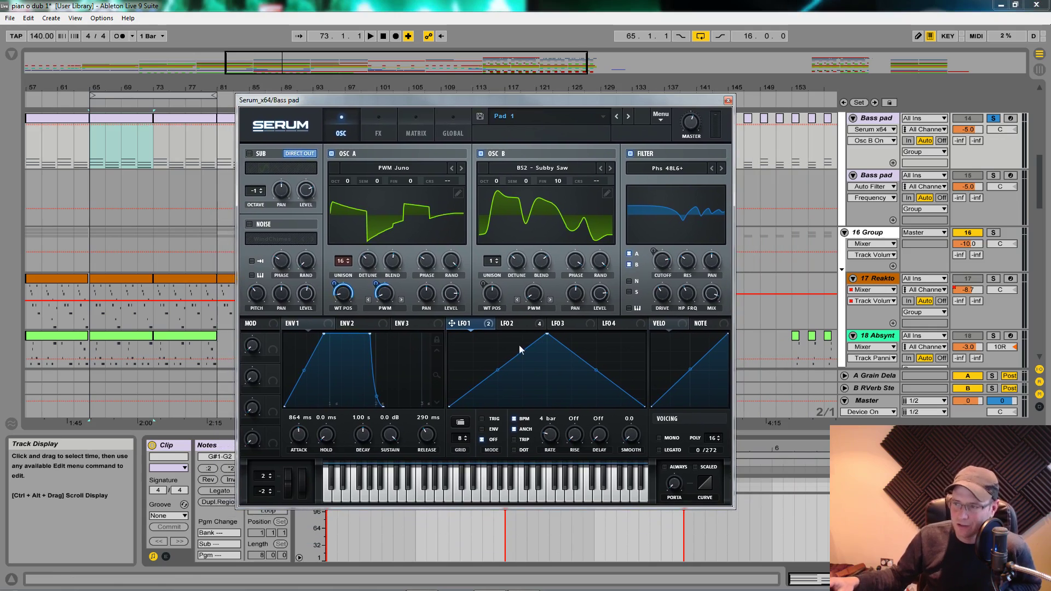
# Step: Compare the shapes, rates and modulated controls of LFO 1 and LFO 2 in Serum
pyautogui.click(521, 327)
pyautogui.click(454, 323)
pyautogui.click(521, 327)
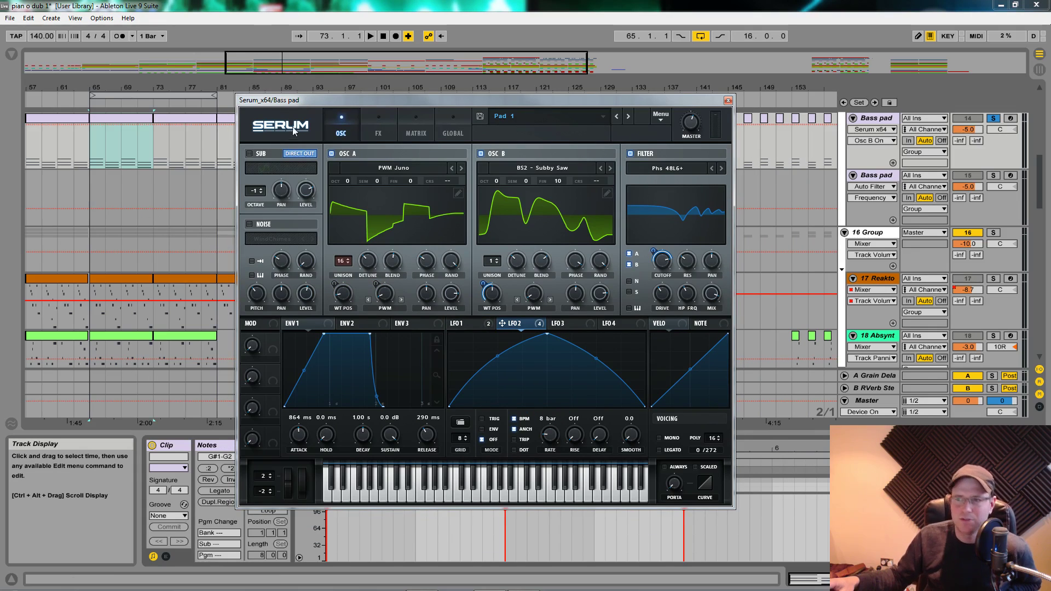
# Step: Play the Bass pad clip from bar 65 while viewing the movement of LFO 1 and LFO 2
pyautogui.moveTo(367, 100); pyautogui.dragTo(367, 87)
pyautogui.click(97, 168)
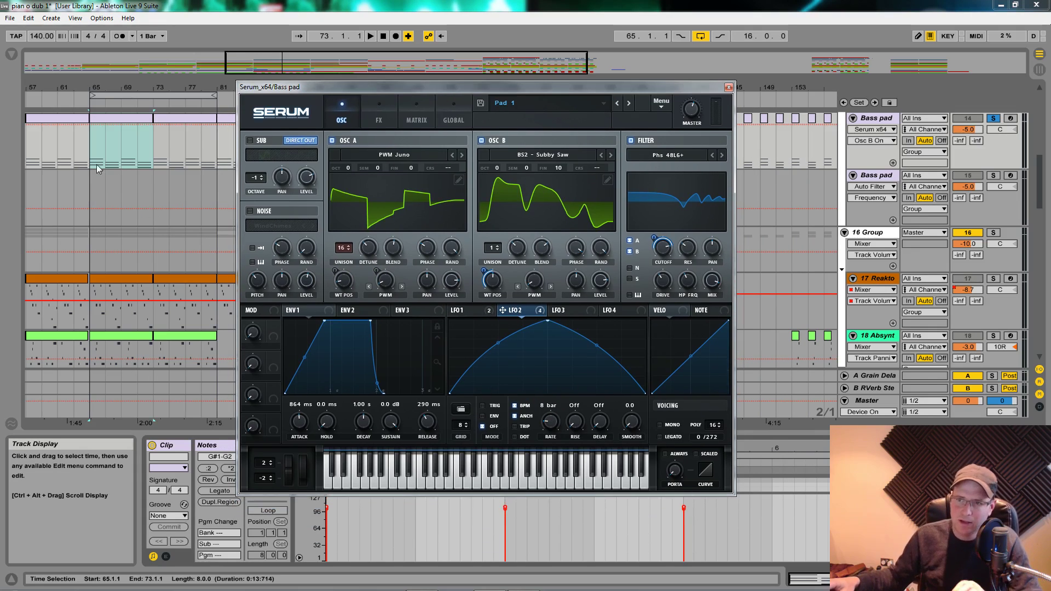
pyautogui.click(93, 149)
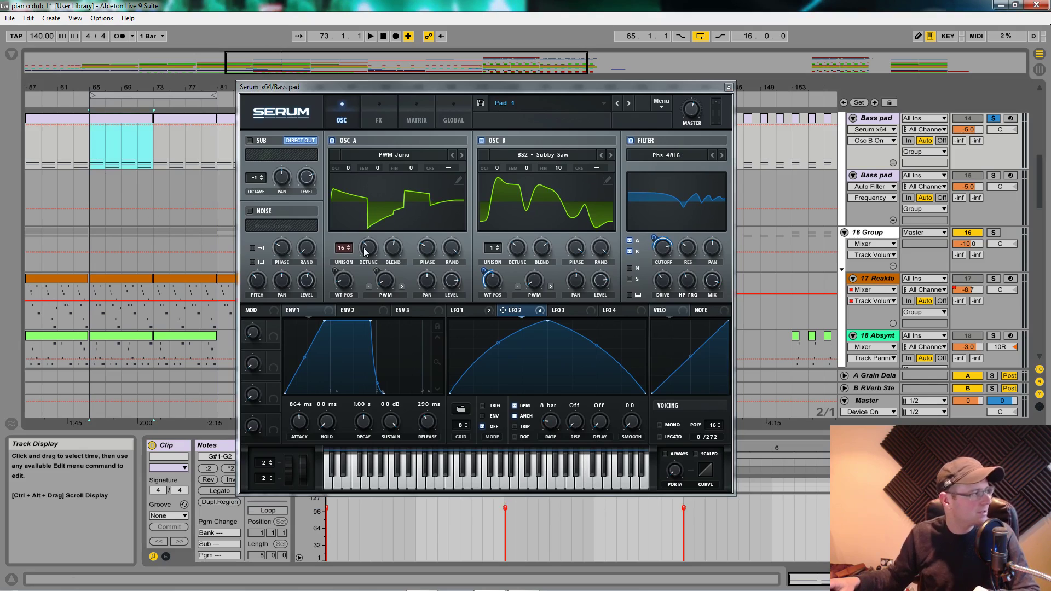
pyautogui.press('space')
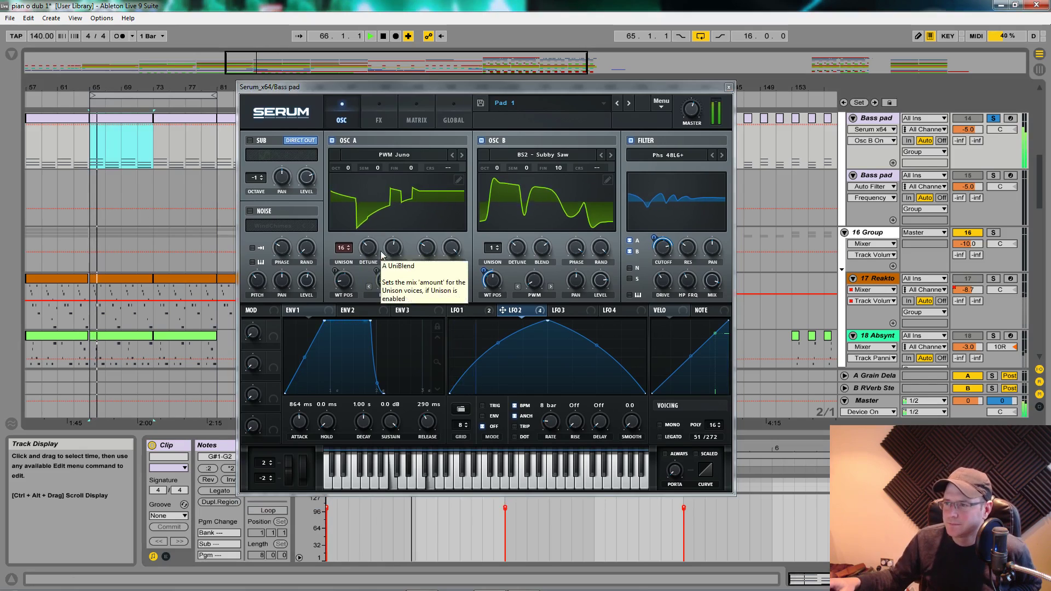
pyautogui.click(464, 310)
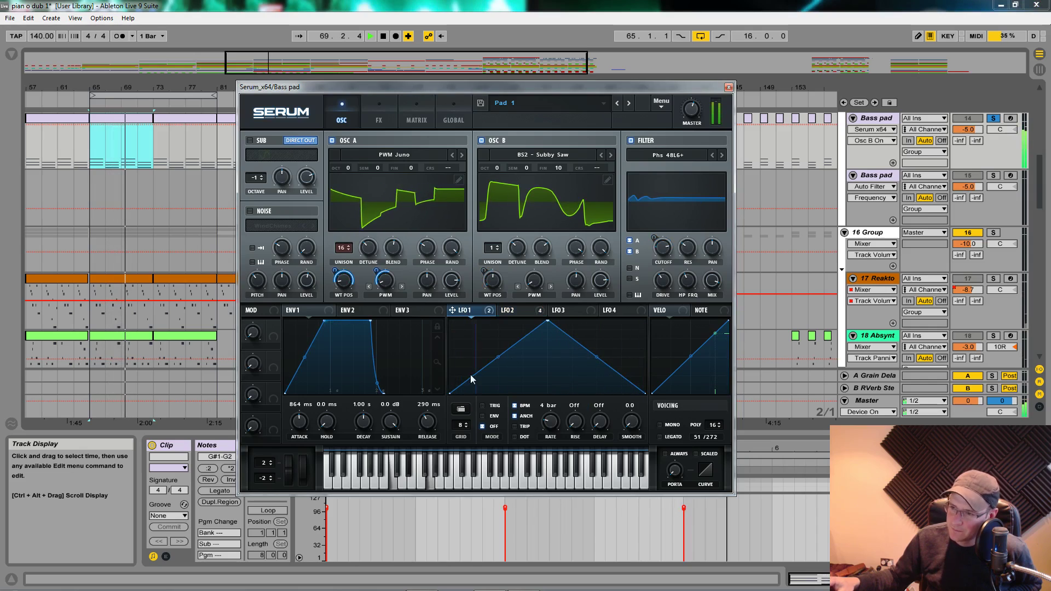
pyautogui.click(523, 310)
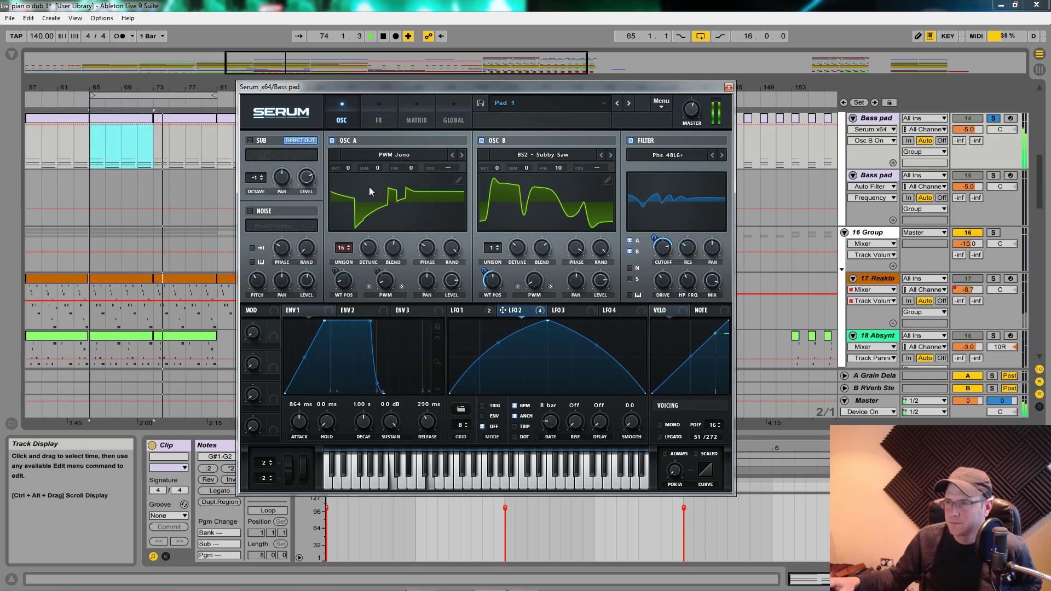
# Step: Inspect Serum's effects rack and modulation matrix during playback, return to the oscillators and stop playback
pyautogui.click(386, 123)
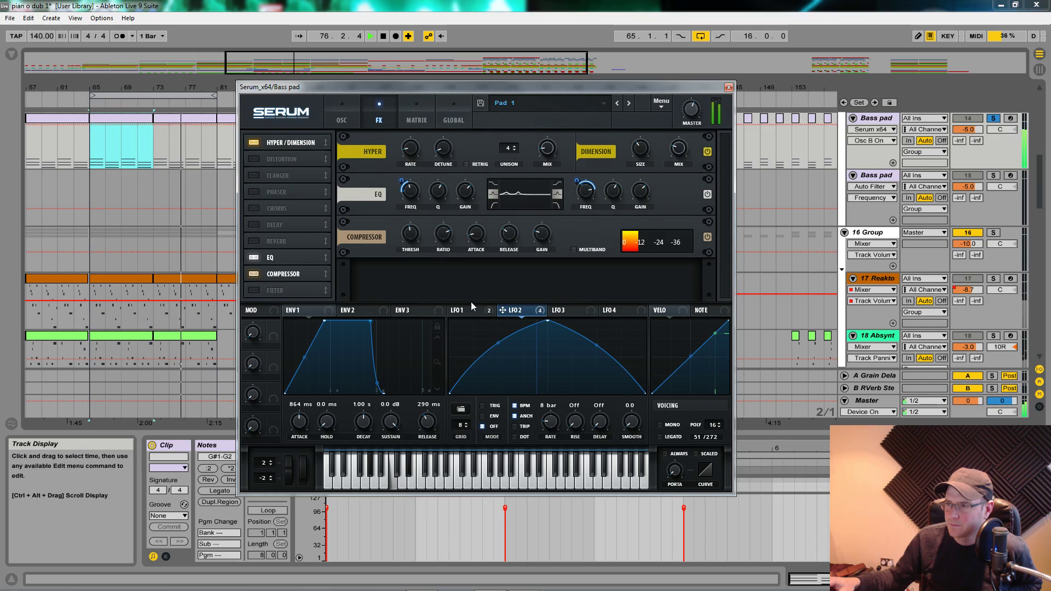
pyautogui.click(350, 116)
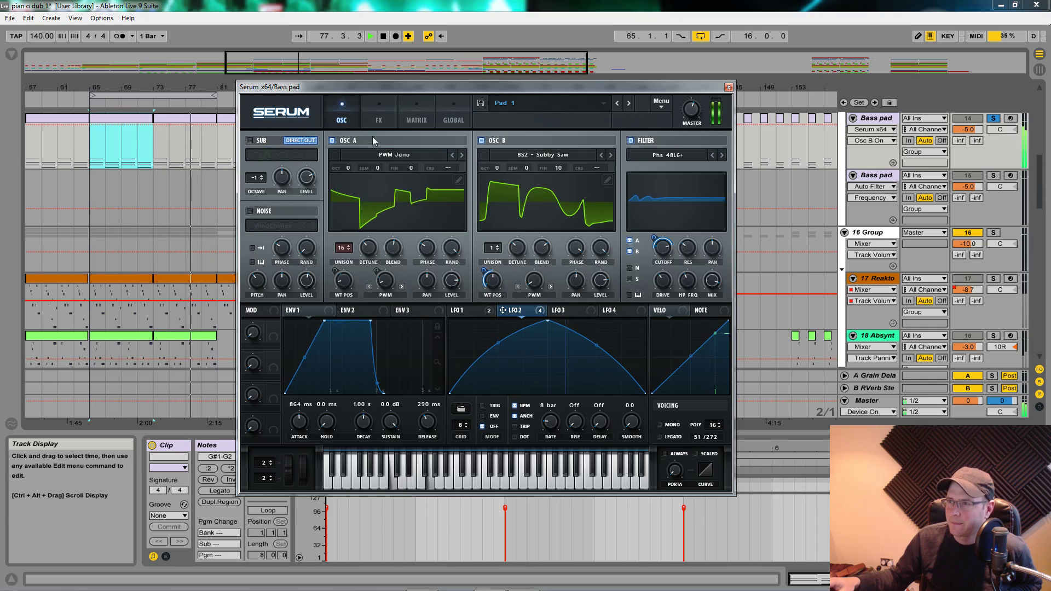
pyautogui.click(419, 124)
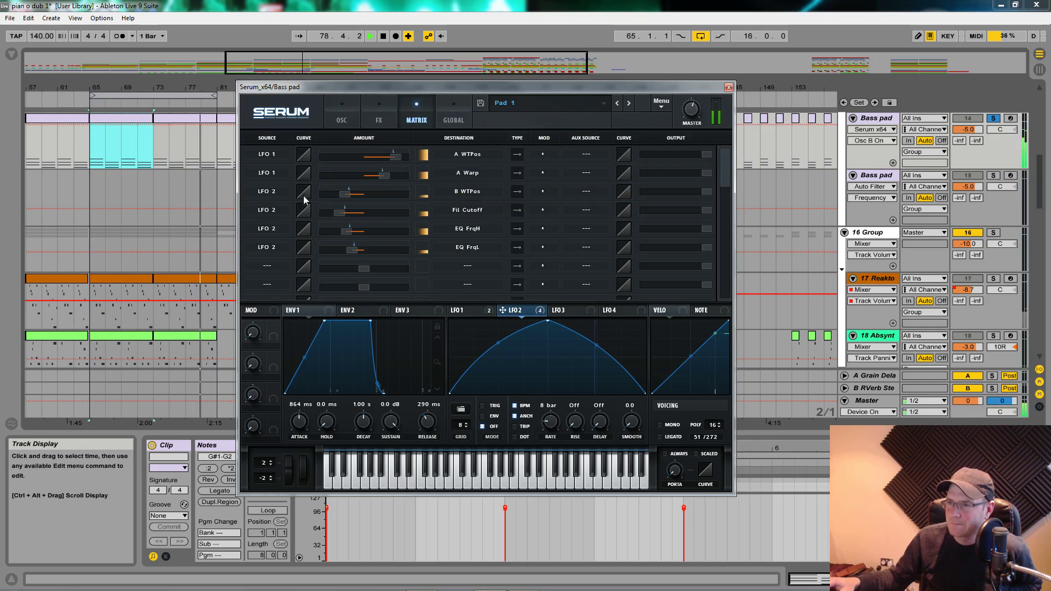
pyautogui.click(342, 116)
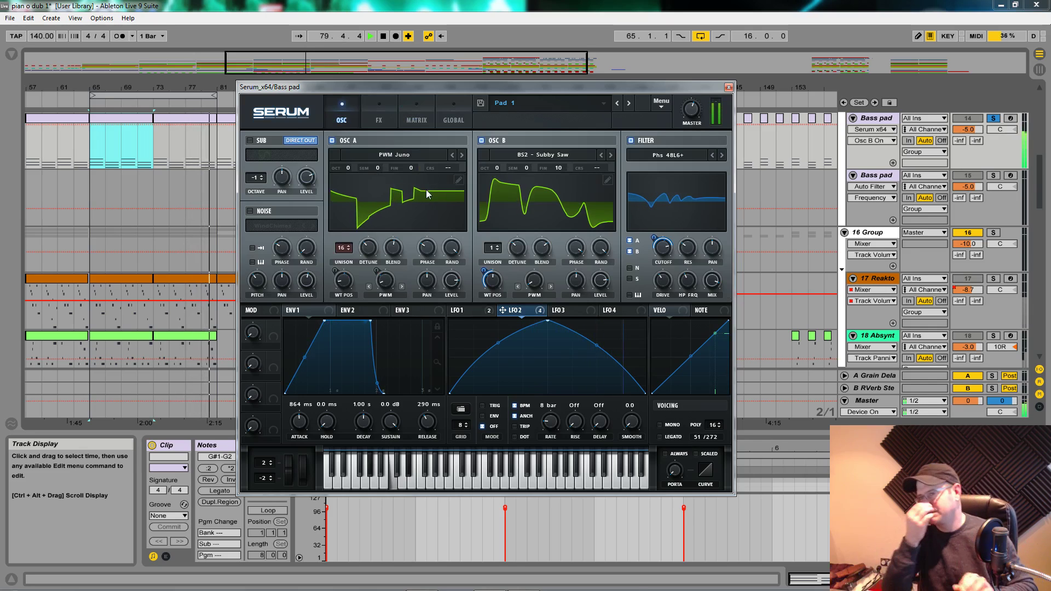
pyautogui.press('space')
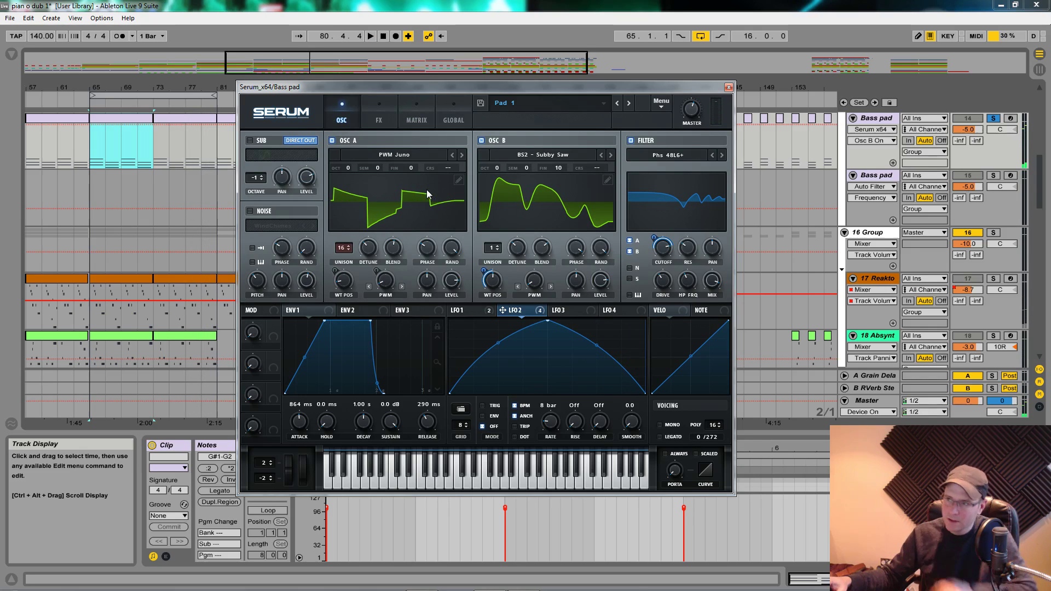
# Step: Reset the Bass pad's Serum patch to the init preset
pyautogui.click(661, 103)
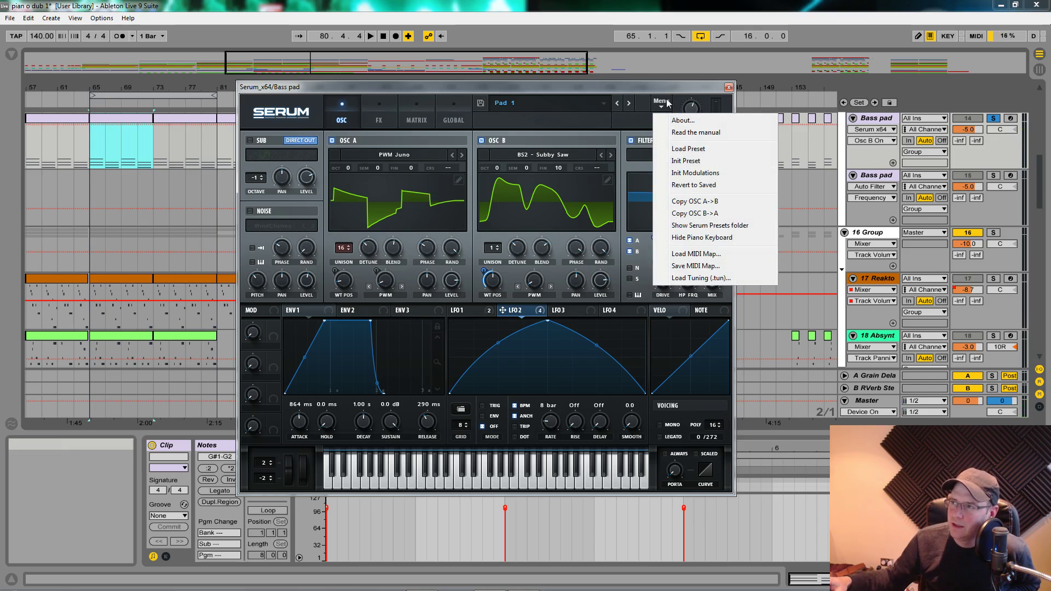
pyautogui.click(686, 161)
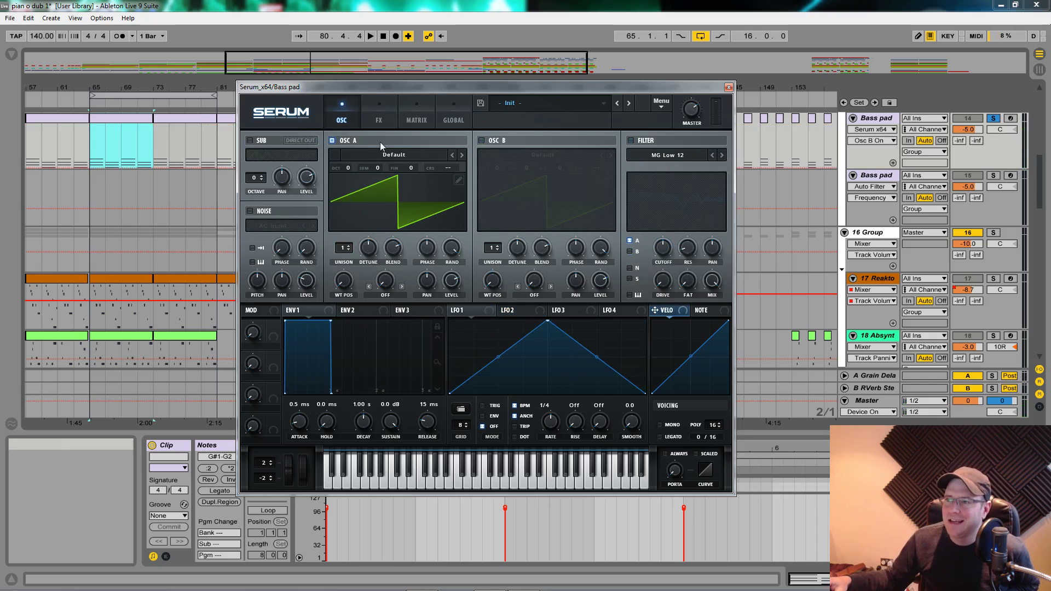
pyautogui.click(386, 157)
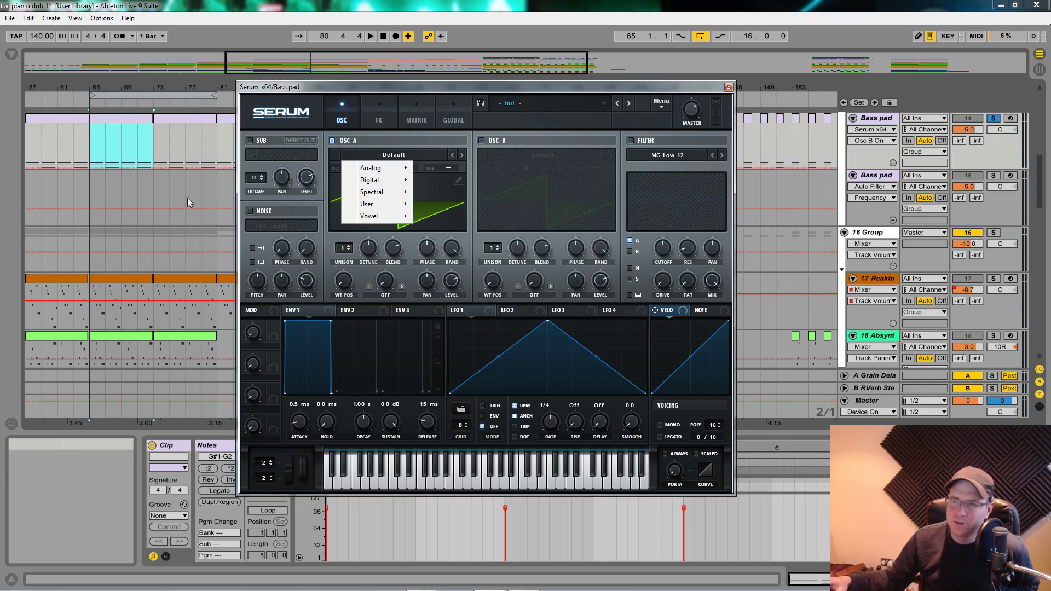
# Step: Move the Serum window out of the way and expand the Bass pad clip's note editor to show its chord notes
pyautogui.click(114, 119)
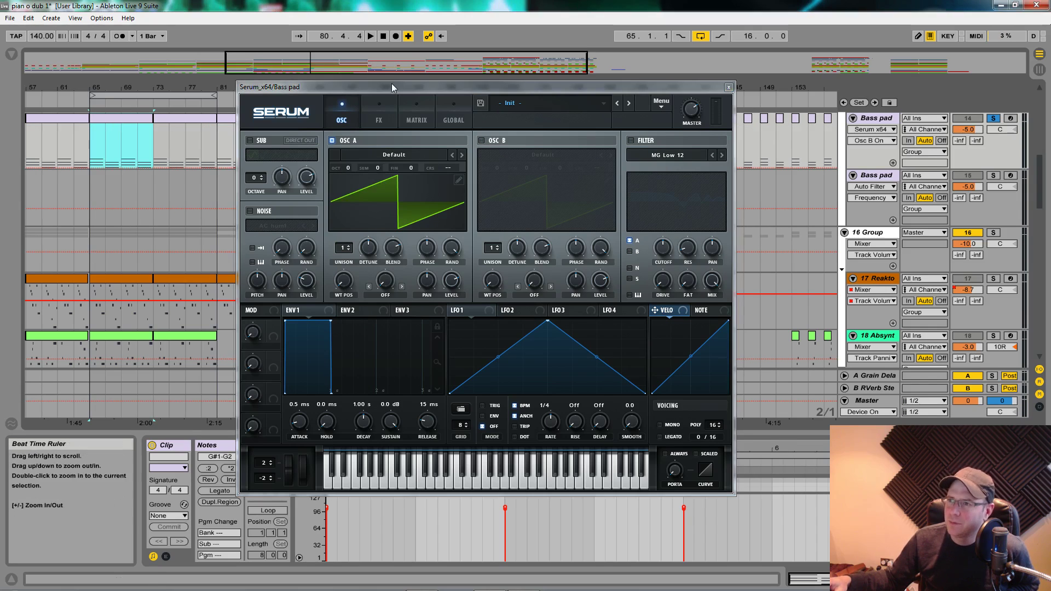
pyautogui.moveTo(392, 83); pyautogui.dragTo(956, 392)
pyautogui.moveTo(333, 432); pyautogui.dragTo(333, 106)
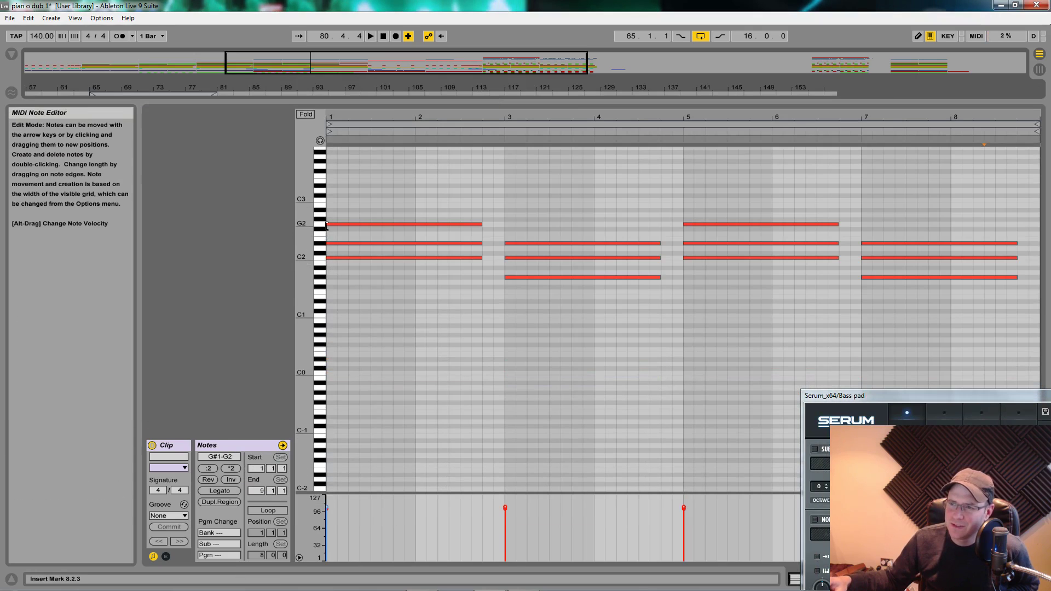
# Step: Bring the Serum window back into view and load the analog PWM Juno wavetable into oscillator A
pyautogui.moveTo(872, 395); pyautogui.dragTo(561, 333)
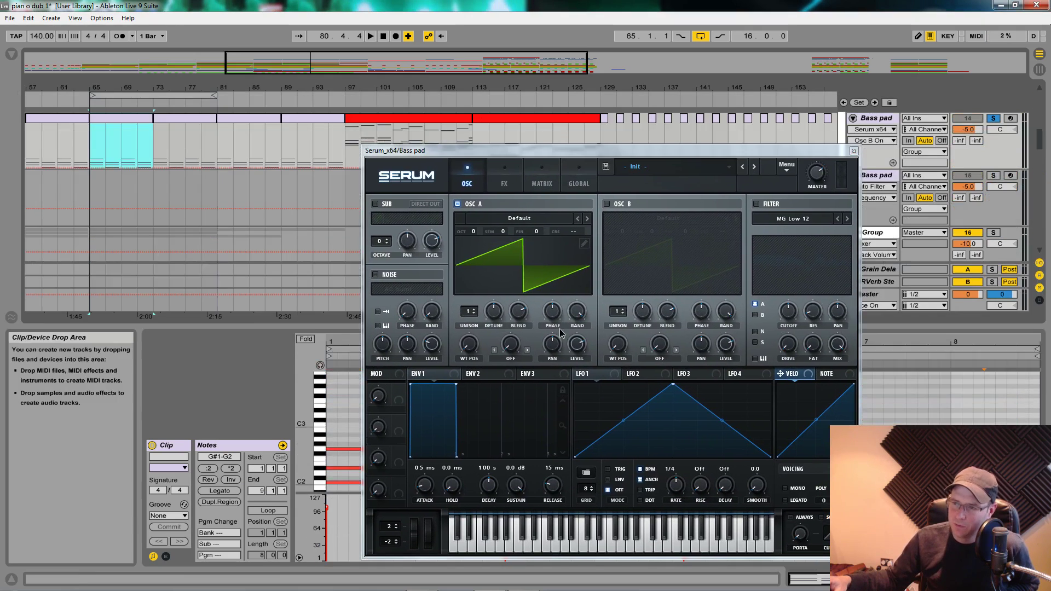
pyautogui.moveTo(521, 157); pyautogui.dragTo(509, 107)
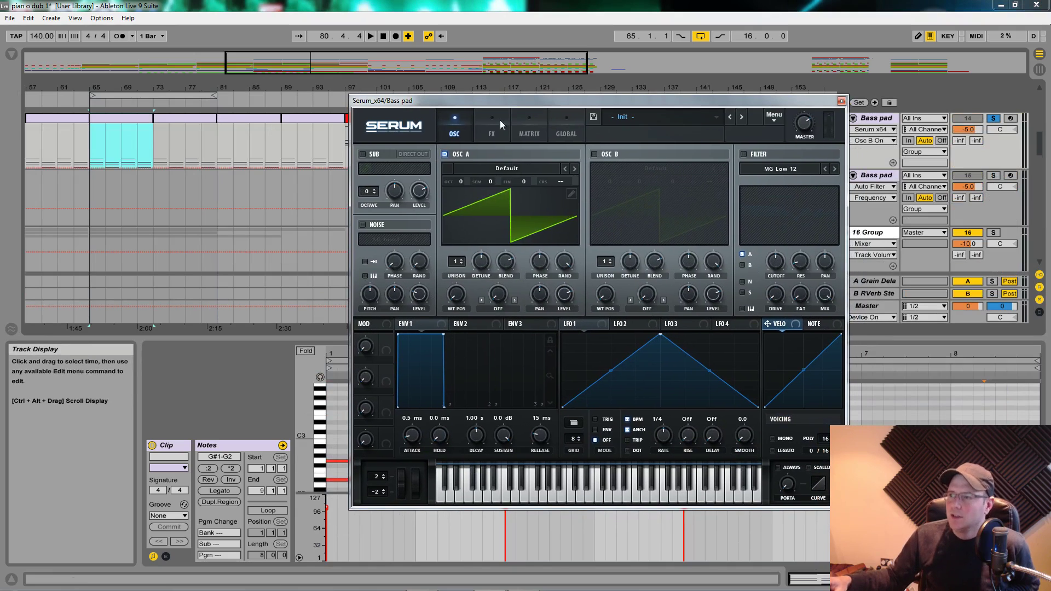
pyautogui.click(533, 170)
pyautogui.moveTo(518, 194)
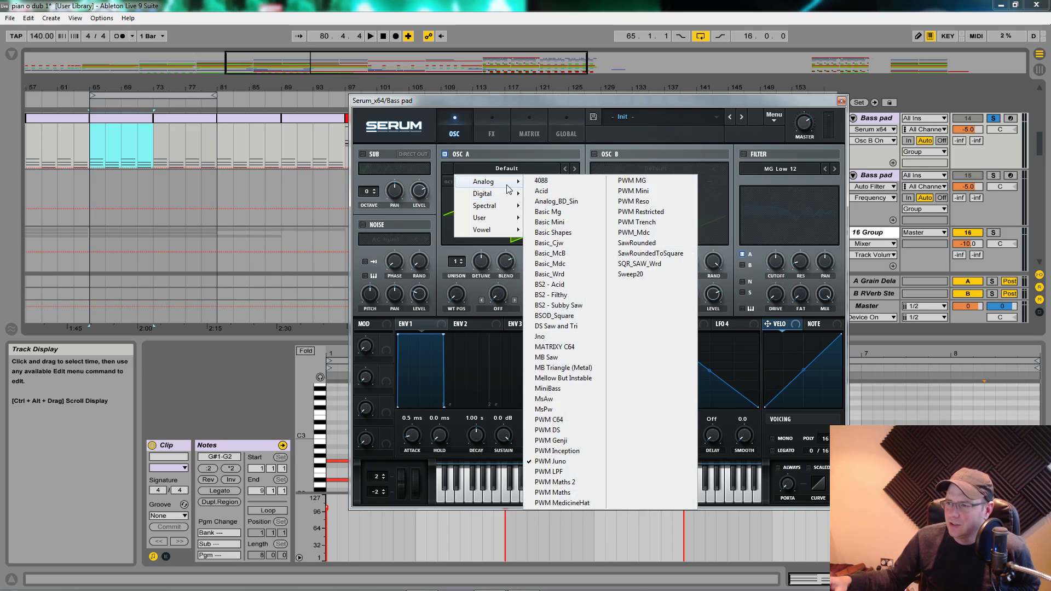
pyautogui.click(572, 462)
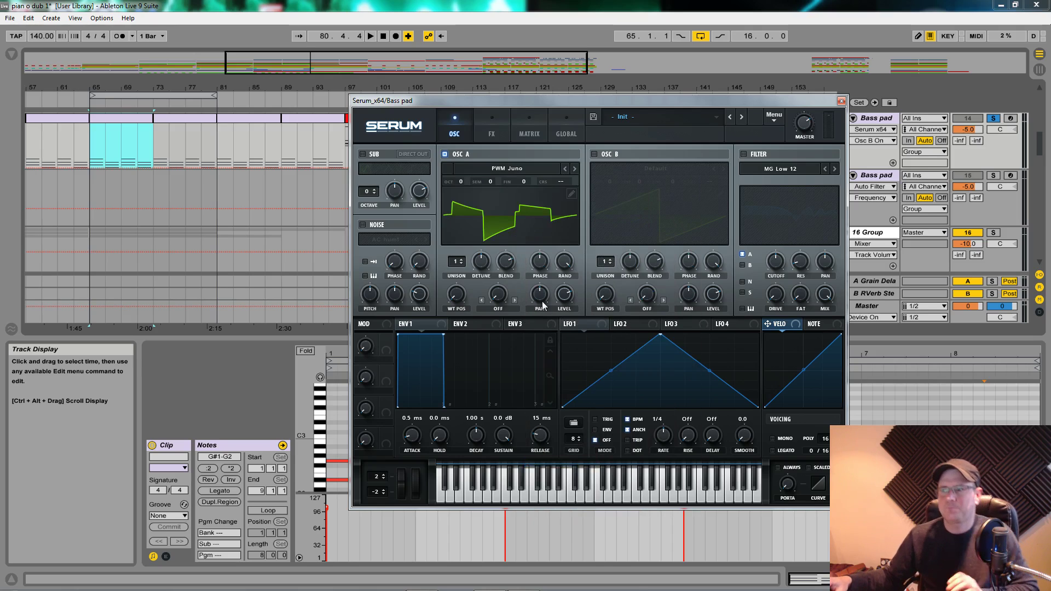
# Step: Give oscillator A 16 unison voices and reduce the unison detune to about 0.12, auditioning the Bass pad clip from bar 65
pyautogui.click(94, 149)
pyautogui.press('space')
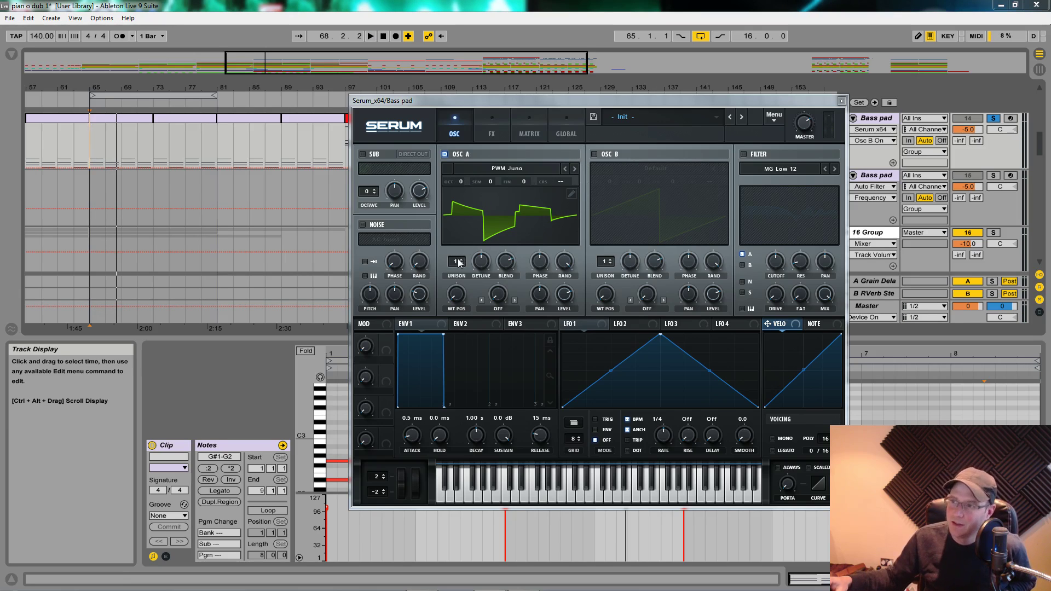
pyautogui.moveTo(459, 262); pyautogui.dragTo(463, 113)
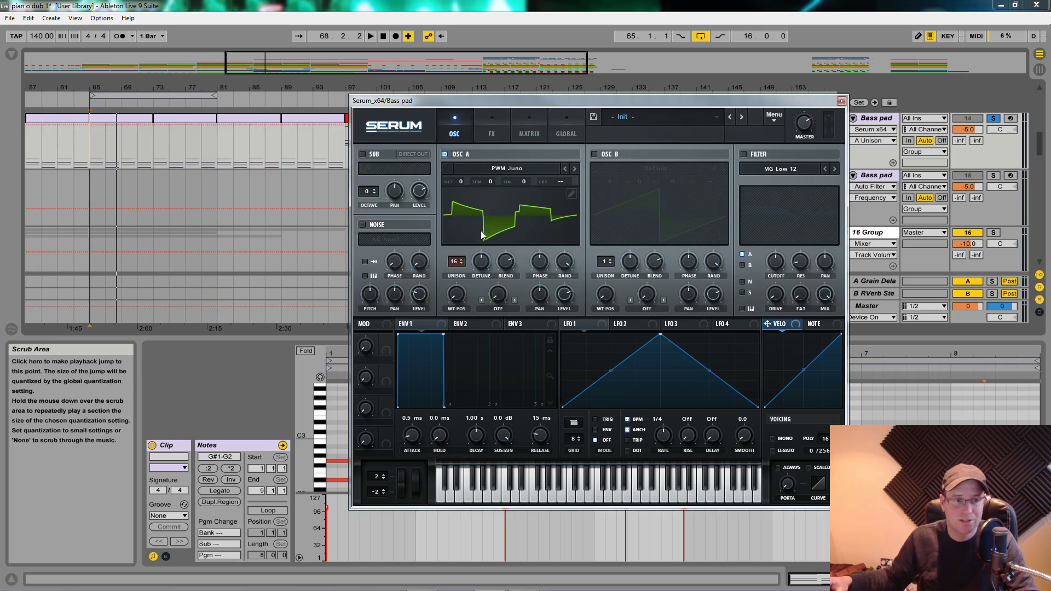
pyautogui.moveTo(482, 261); pyautogui.dragTo(482, 270)
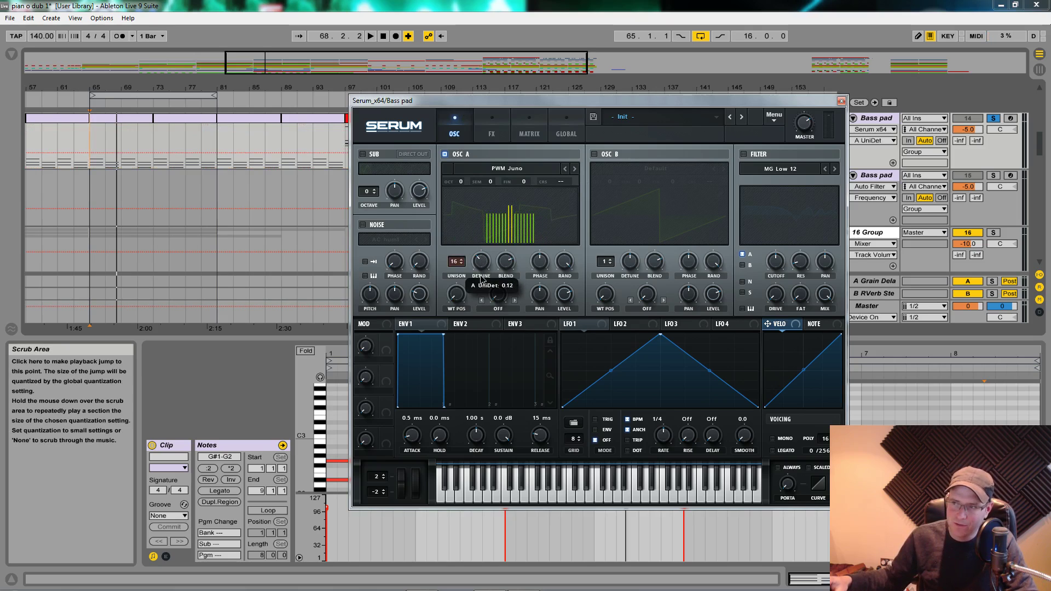
pyautogui.press('space')
pyautogui.press('space')
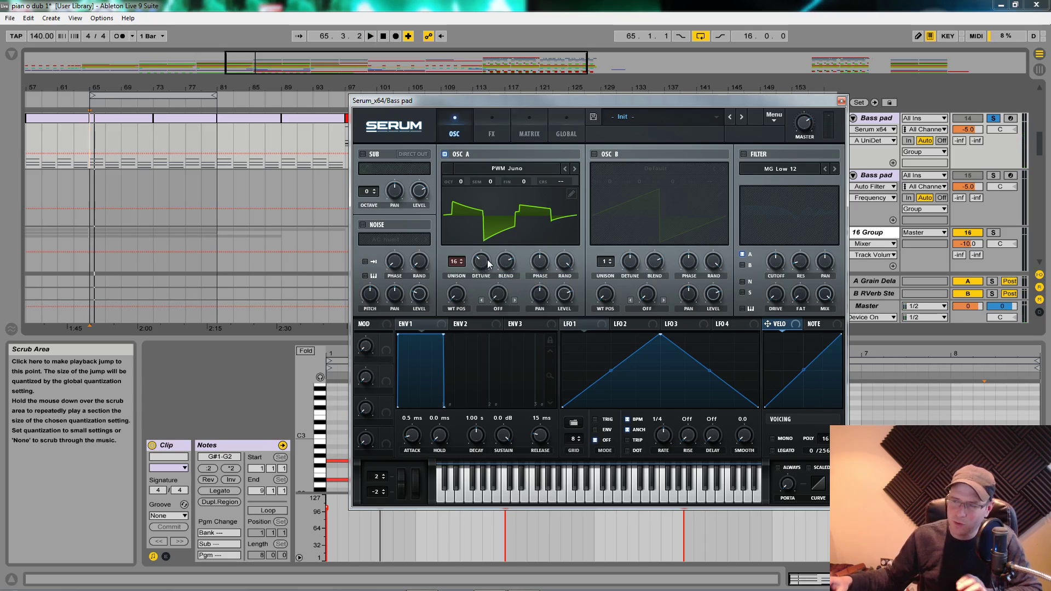
pyautogui.press('space')
pyautogui.moveTo(488, 264)
pyautogui.mouseDown()
pyautogui.moveTo(490, 238)
pyautogui.moveTo(486, 261)
pyautogui.mouseUp()
pyautogui.press('space')
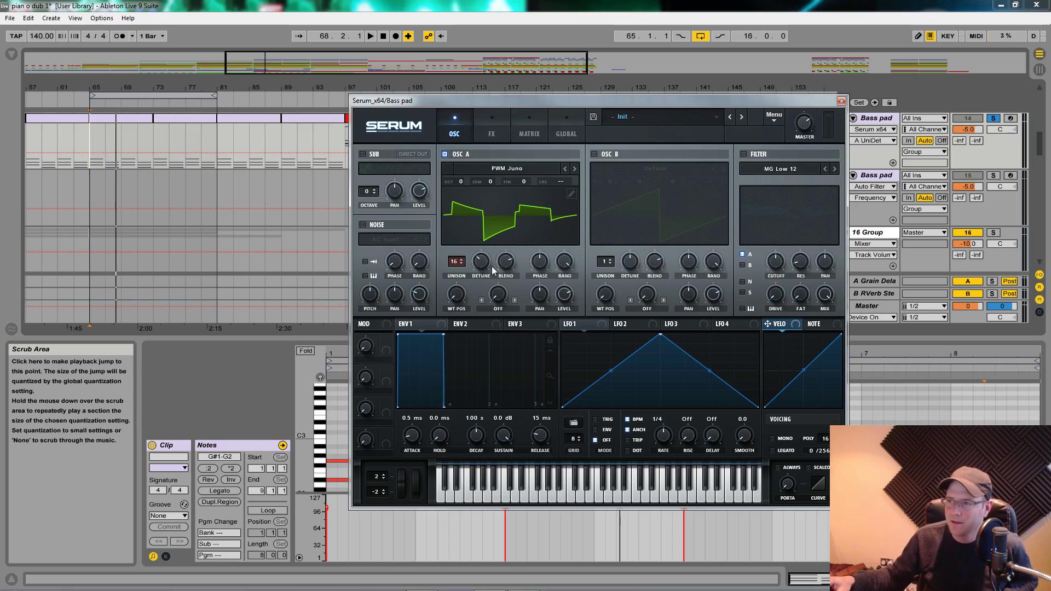
# Step: Lower oscillator A's unison blend, adjust its phase, and play the clip from bar 65
pyautogui.moveTo(509, 267); pyautogui.dragTo(510, 303)
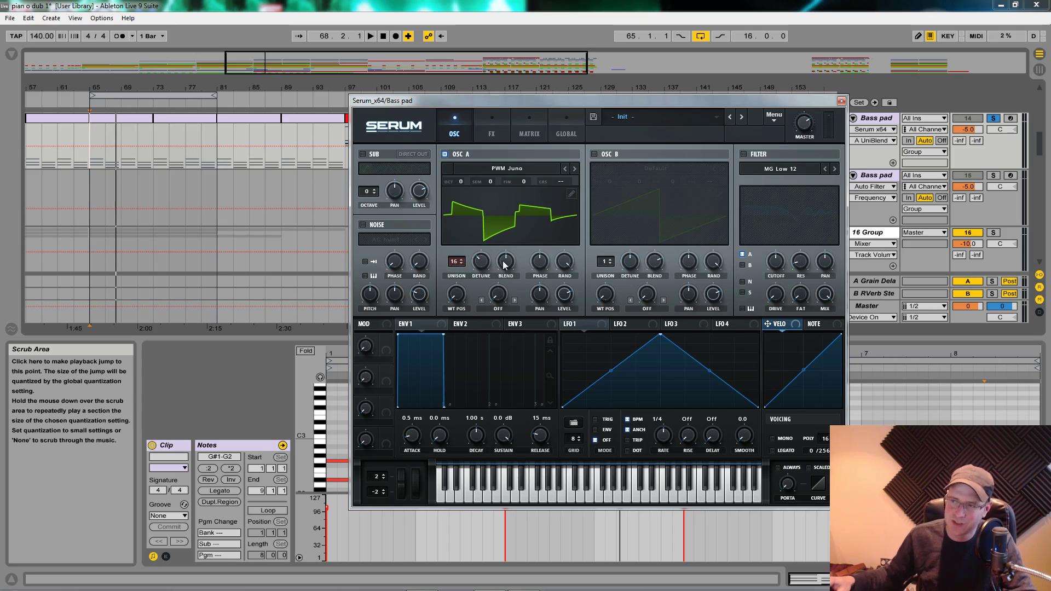
pyautogui.moveTo(539, 263); pyautogui.dragTo(546, 285)
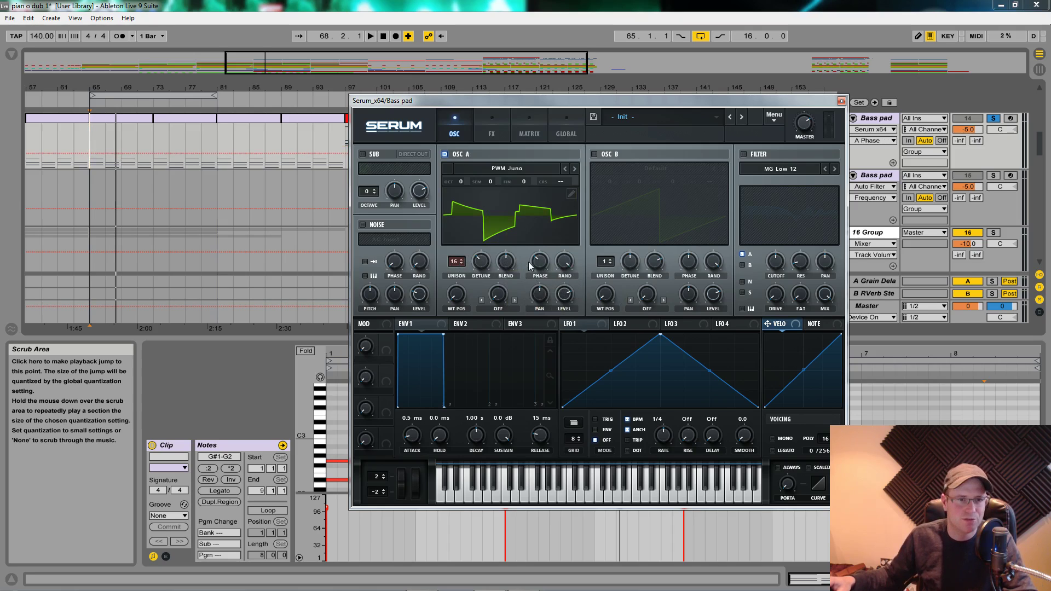
pyautogui.press('space')
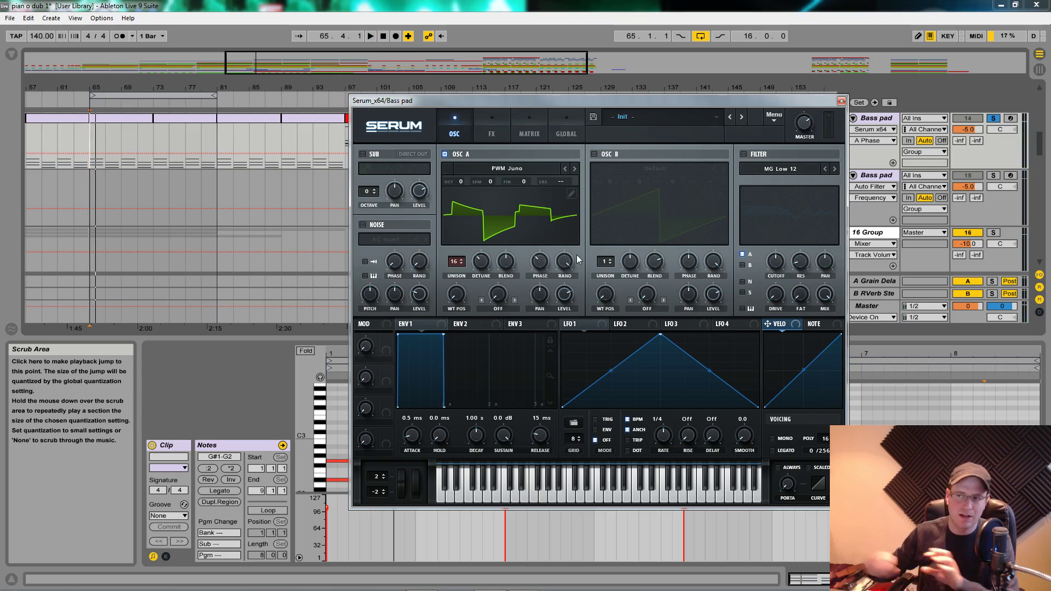
# Step: Raise oscillator A's wavetable position to about 18 while auditioning the clip
pyautogui.press('space')
pyautogui.moveTo(456, 296); pyautogui.dragTo(457, 279)
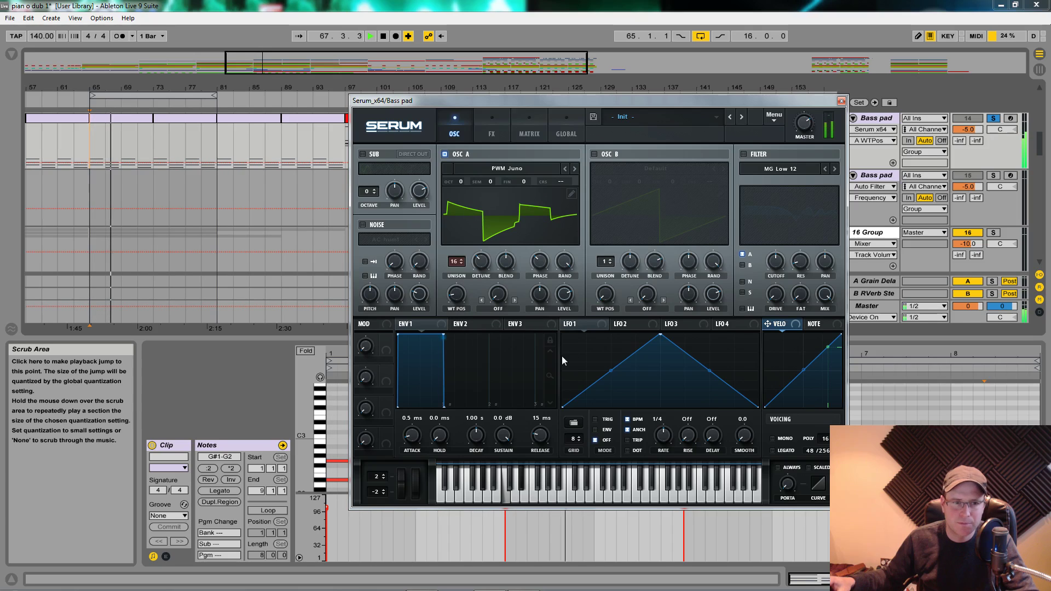
pyautogui.moveTo(455, 297)
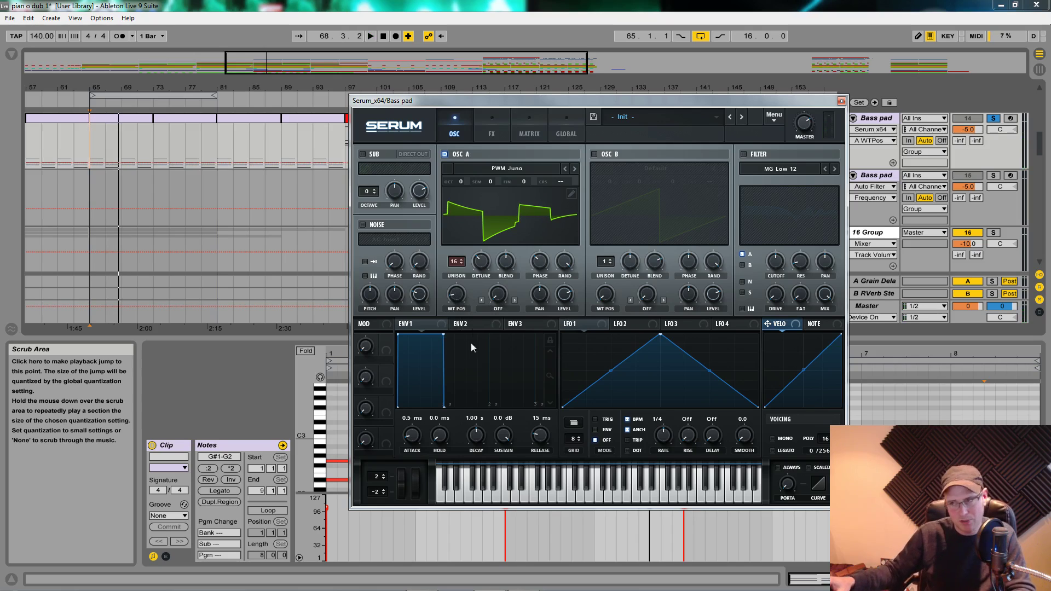
pyautogui.press('space')
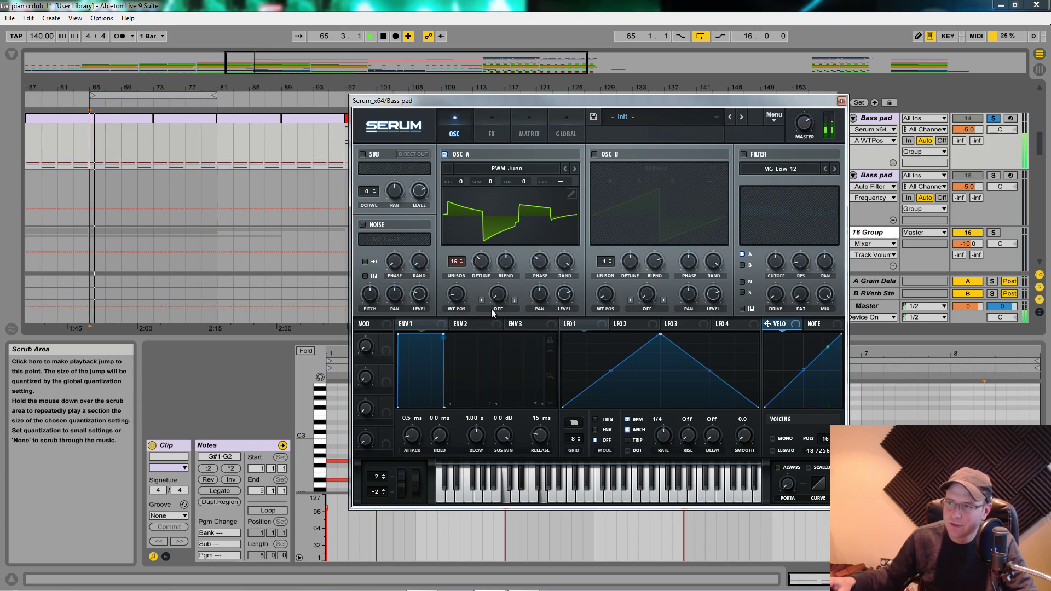
pyautogui.moveTo(456, 296)
pyautogui.mouseDown()
pyautogui.moveTo(460, 266)
pyautogui.moveTo(461, 299)
pyautogui.mouseUp()
pyautogui.press('space')
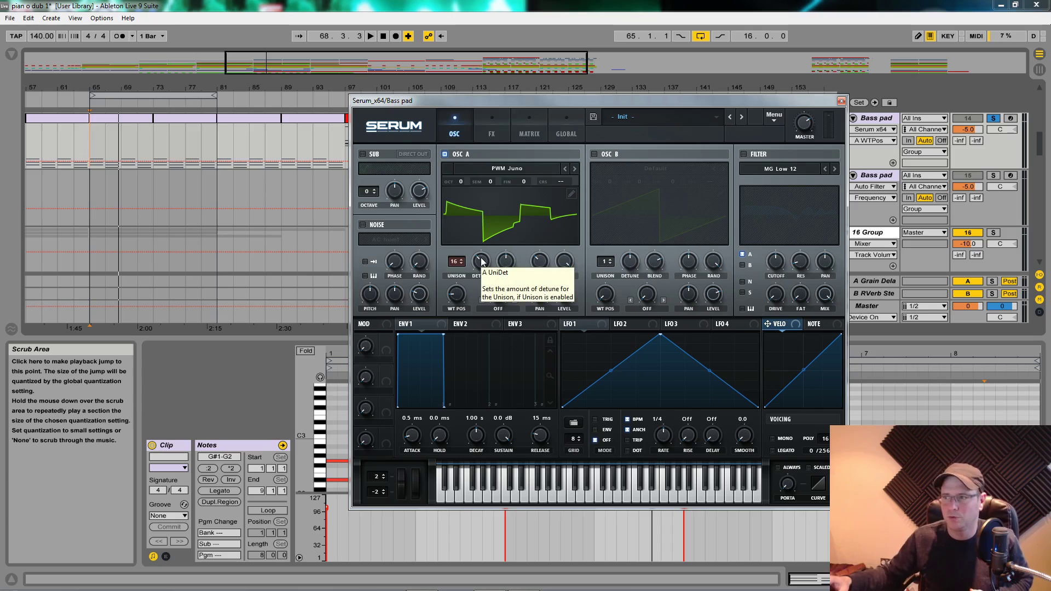
# Step: Show oscillator A's wavetable in 3D and set its warp mode to PWM
pyautogui.click(534, 230)
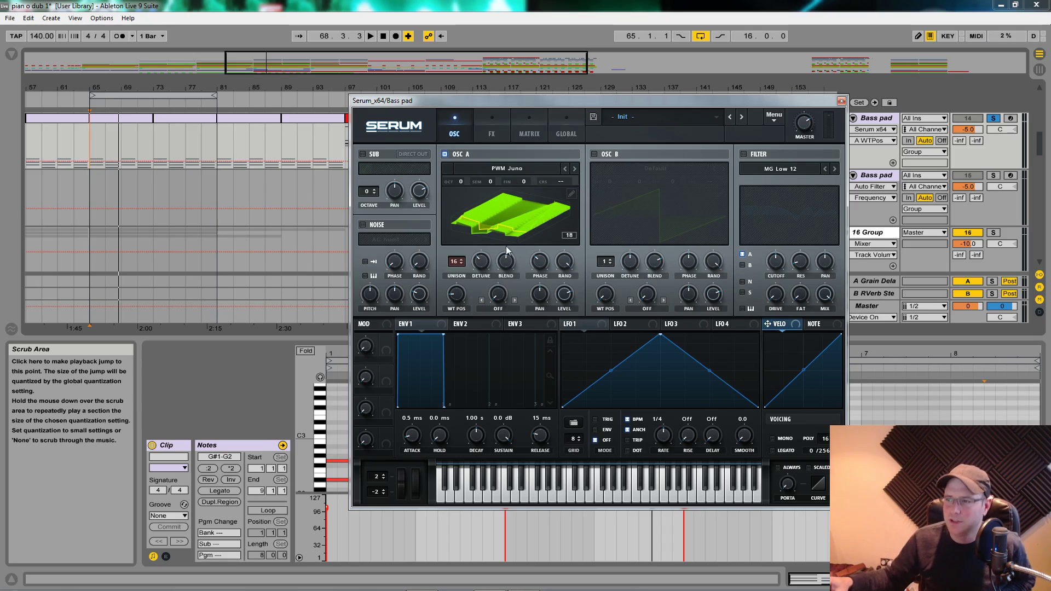
pyautogui.click(493, 300)
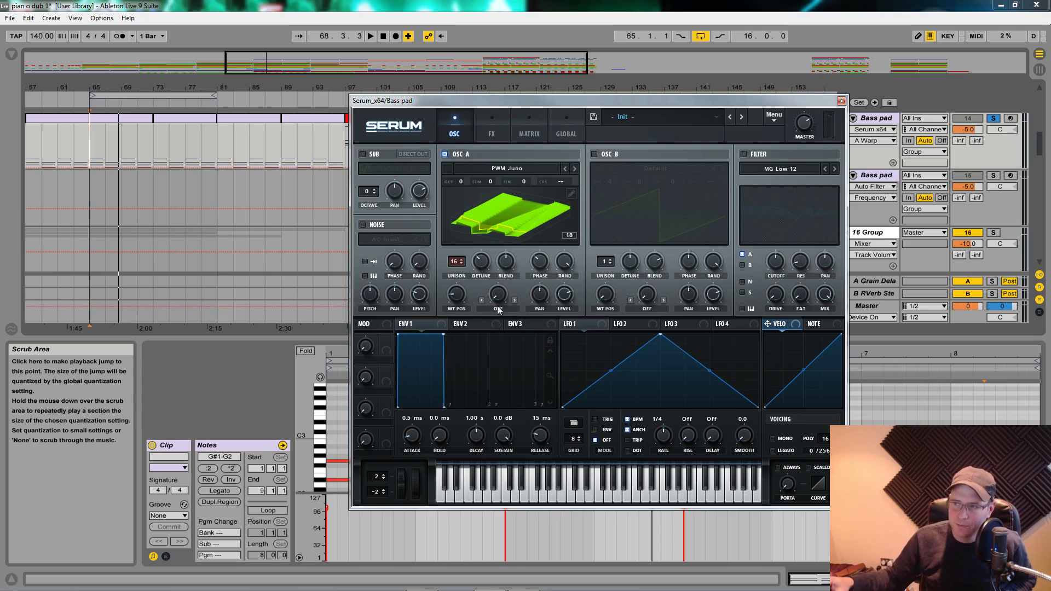
pyautogui.click(499, 309)
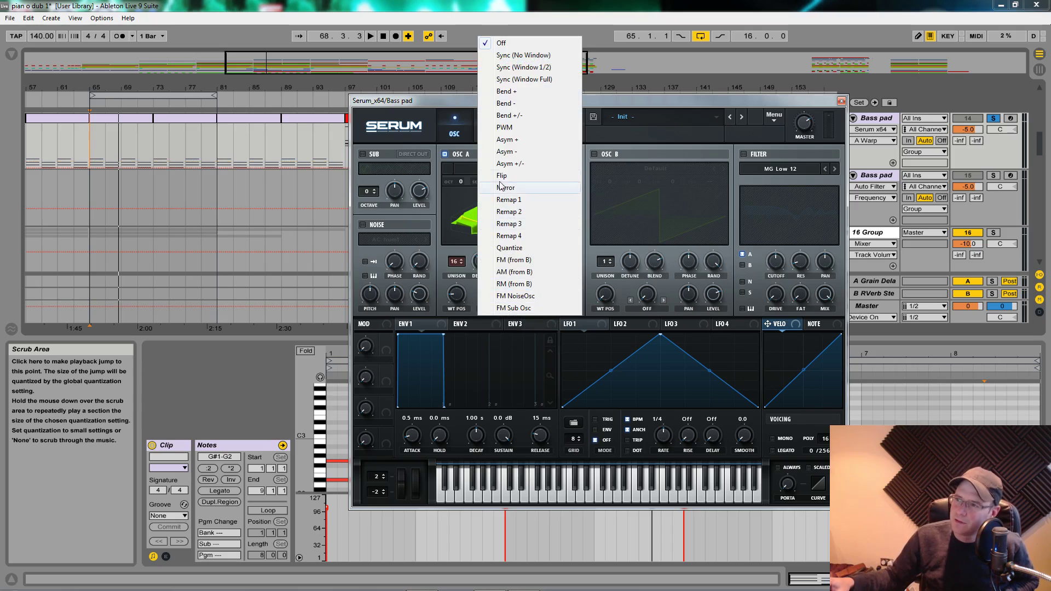
pyautogui.click(505, 127)
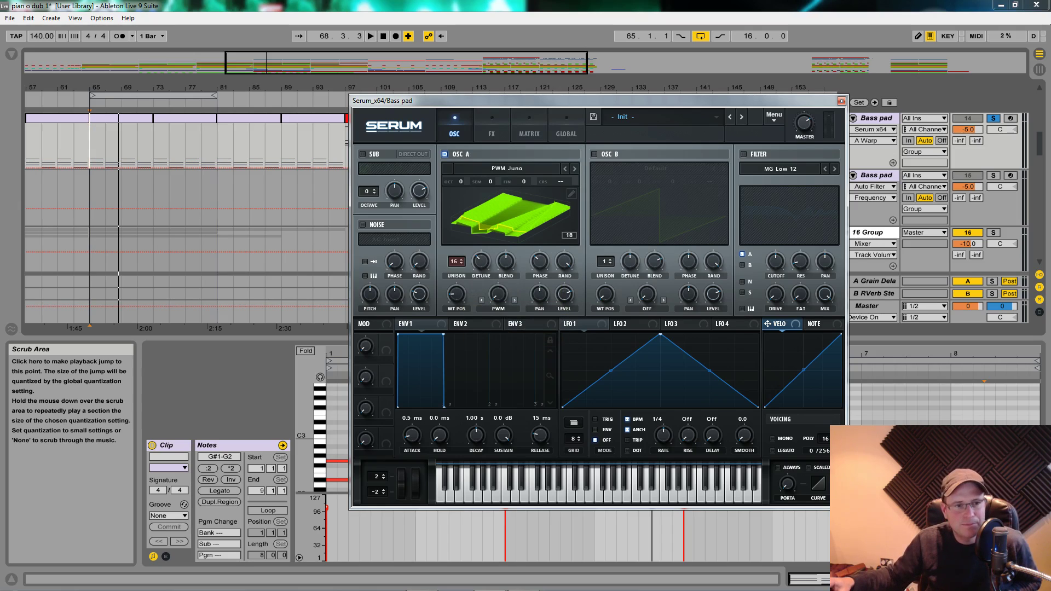
# Step: Return oscillator A to the 2D waveform display and adjust its PWM warp amount slightly during playback
pyautogui.click(86, 292)
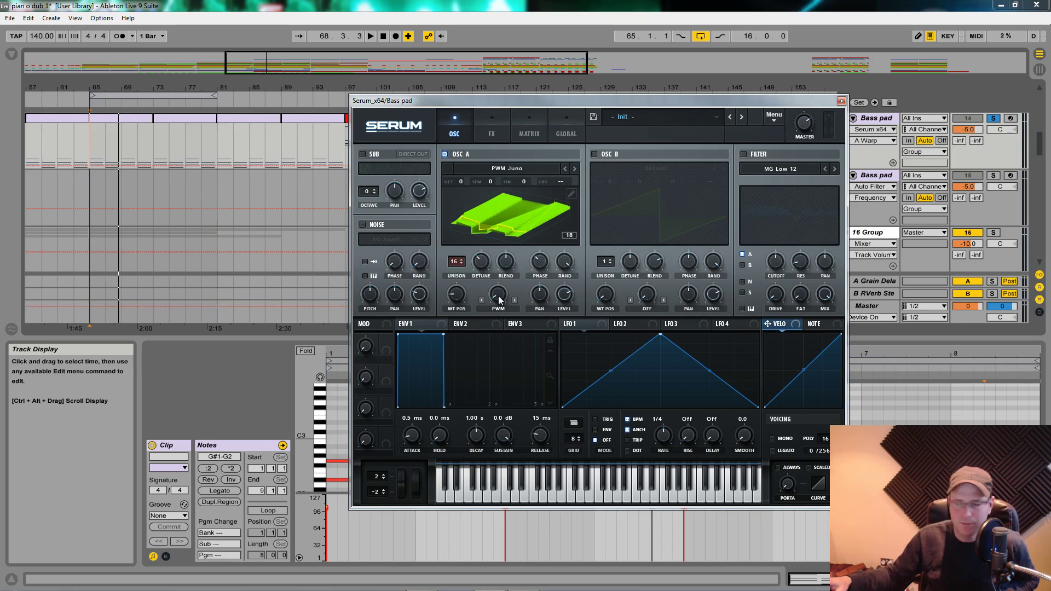
pyautogui.press('space')
pyautogui.click(507, 198)
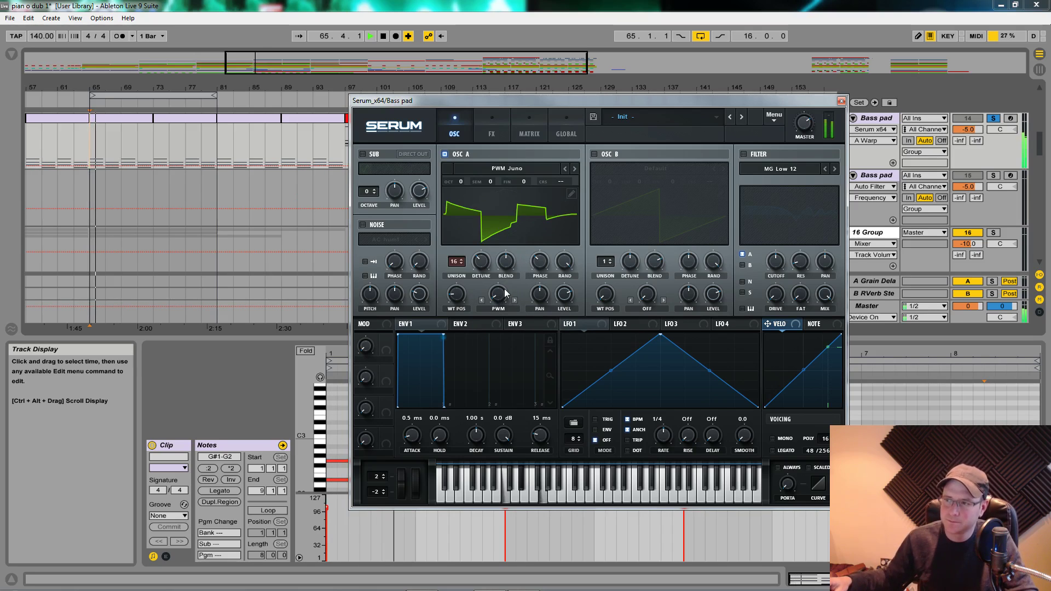
pyautogui.moveTo(505, 281); pyautogui.dragTo(500, 284)
pyautogui.press('space')
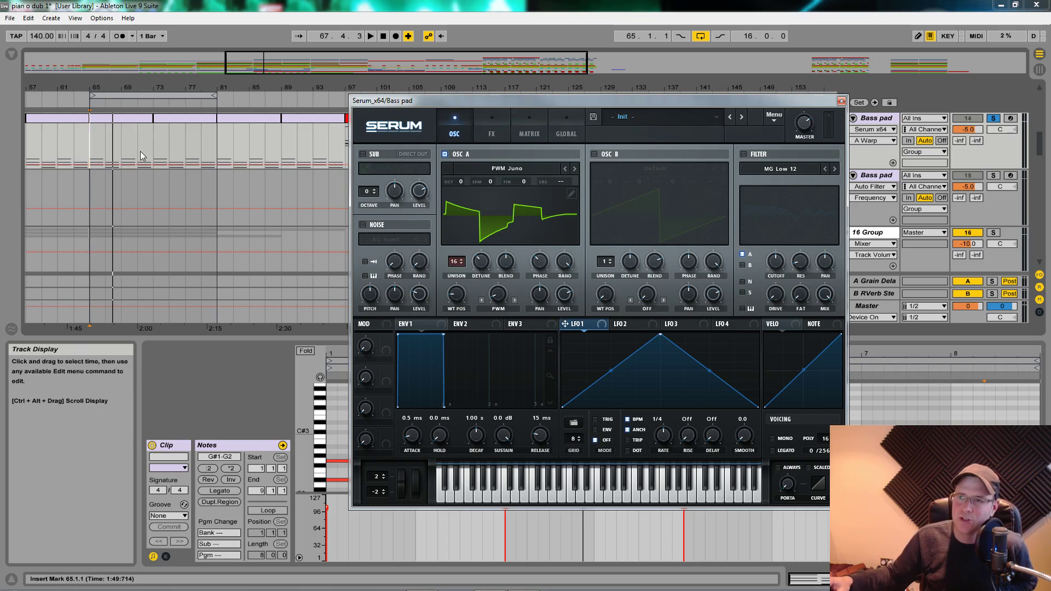
# Step: Set LFO 1's rate to 2 bars and assign LFO 1 to oscillator A's wavetable position
pyautogui.click(102, 141)
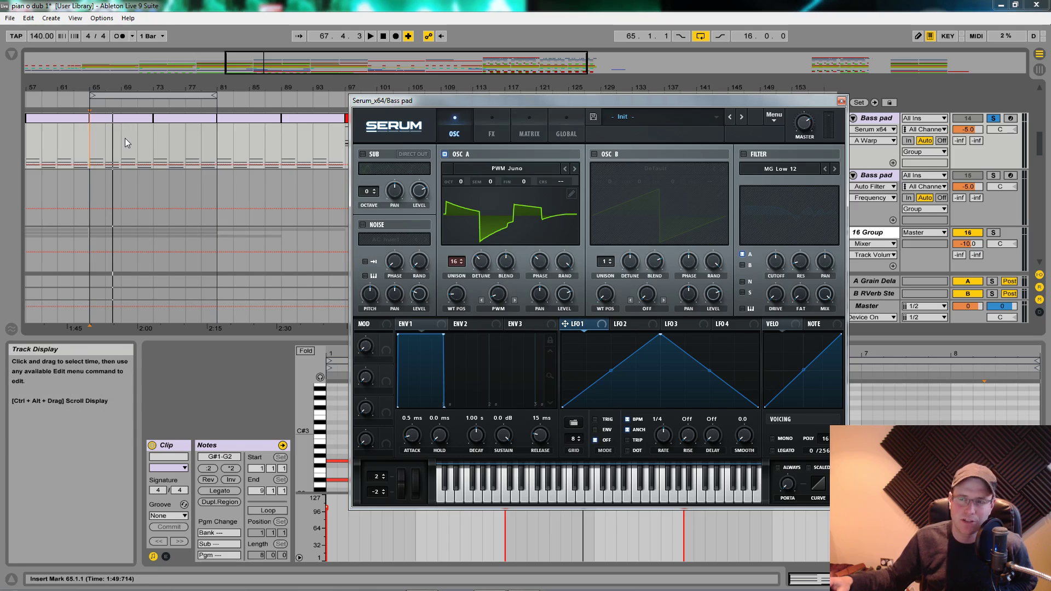
pyautogui.moveTo(672, 444); pyautogui.dragTo(671, 450)
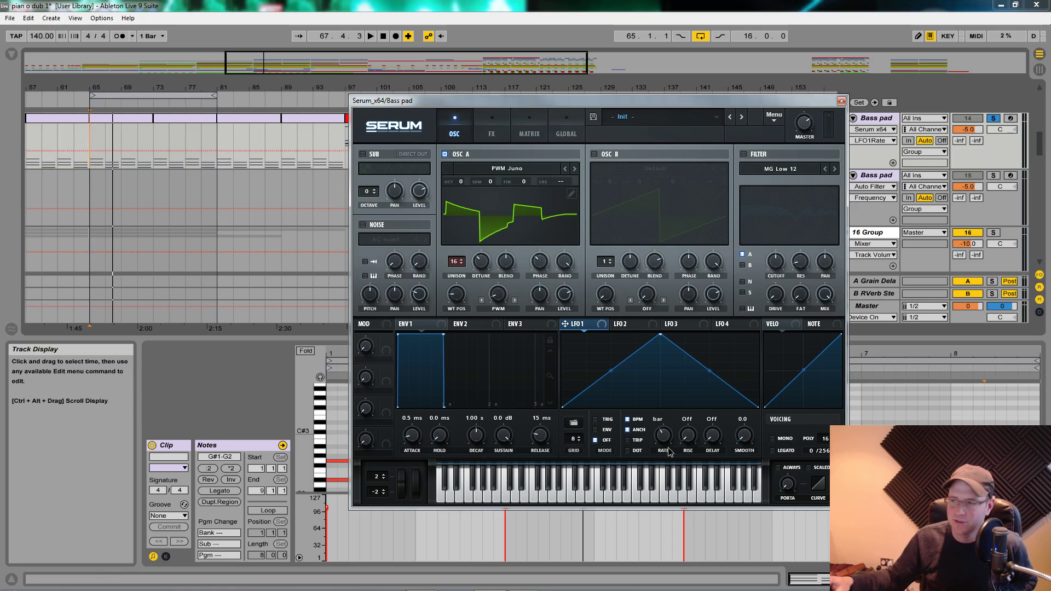
pyautogui.moveTo(669, 452); pyautogui.dragTo(670, 464)
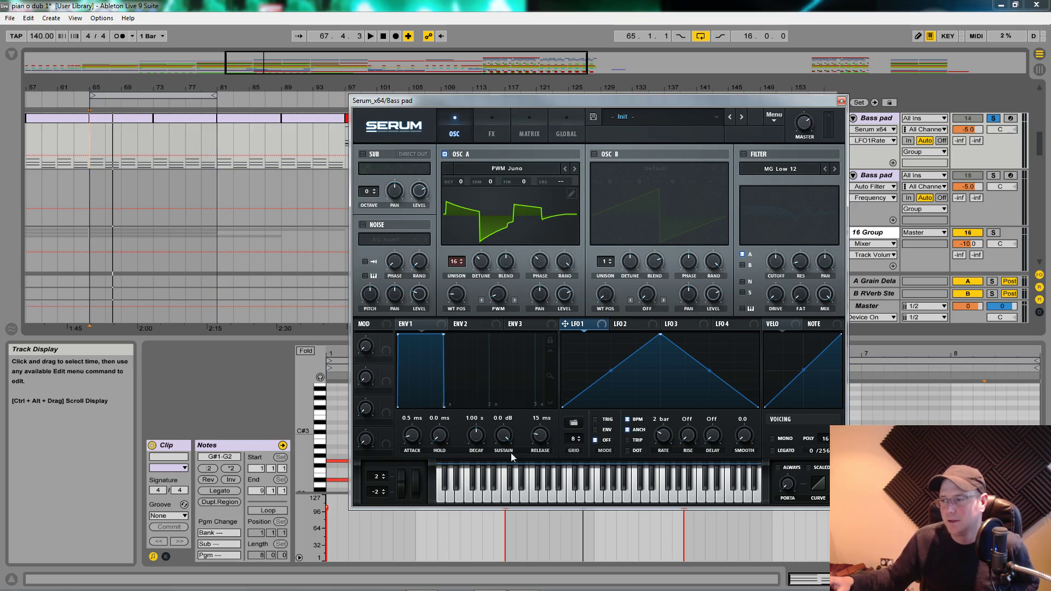
pyautogui.moveTo(564, 323); pyautogui.dragTo(461, 295)
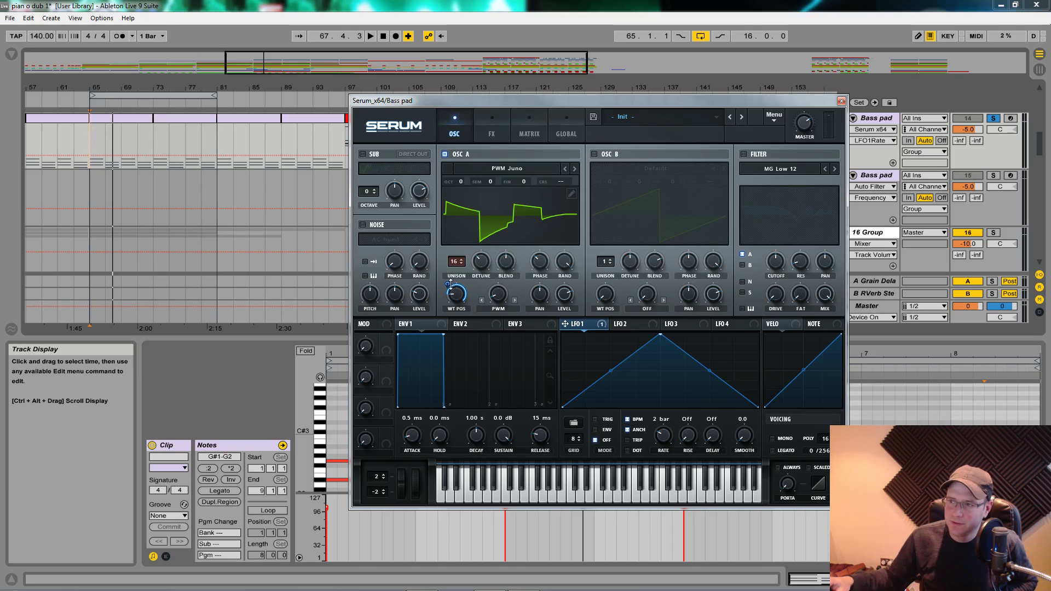
pyautogui.moveTo(451, 293)
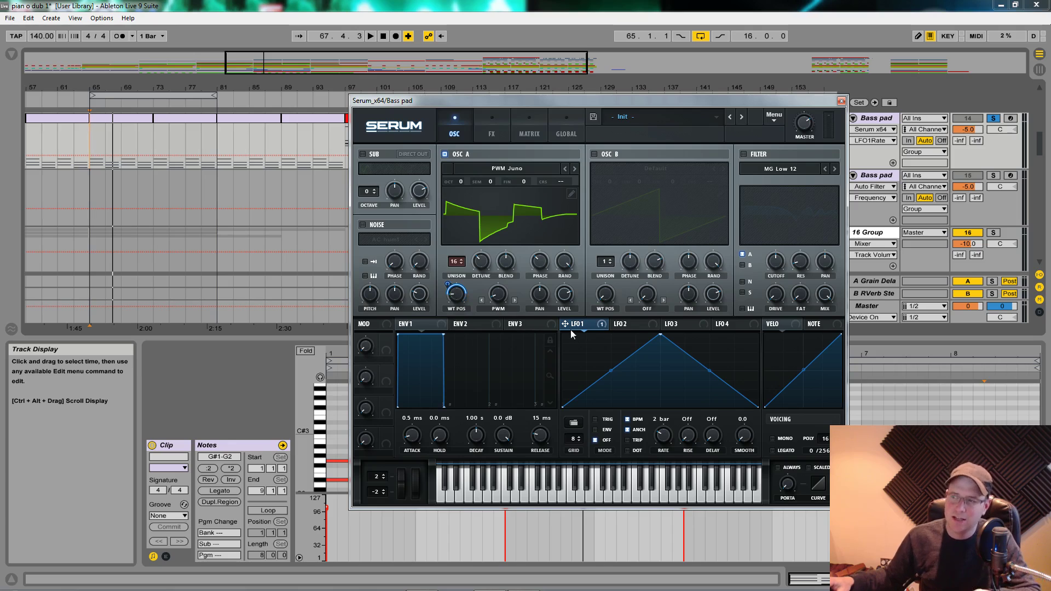
# Step: Audition the wavetable modulation, shift the Serum window slightly, stop playback and slow LFO 1's rate to 4 bars
pyautogui.press('space')
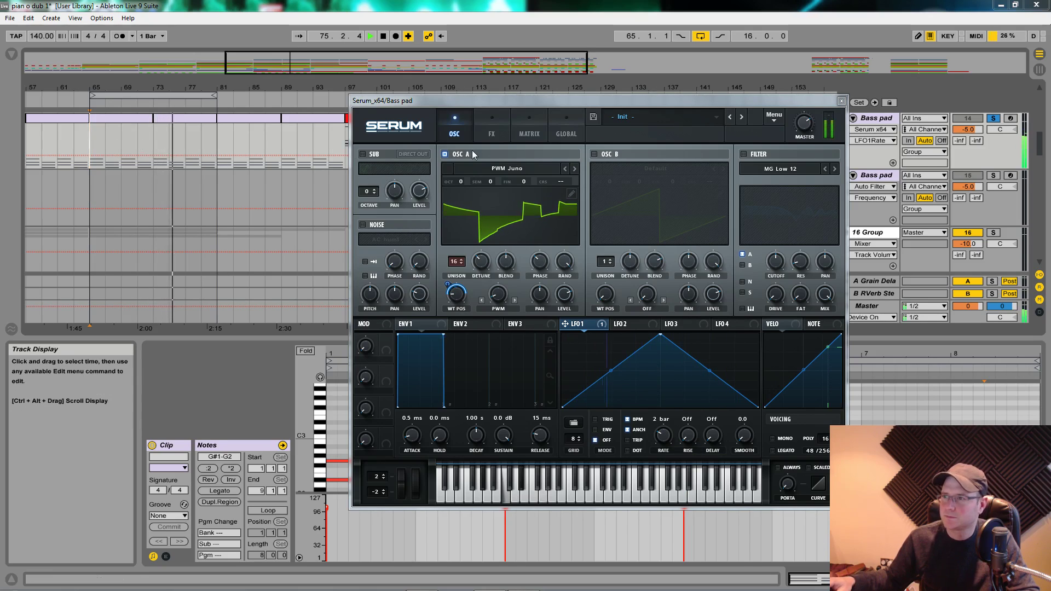
pyautogui.moveTo(534, 100)
pyautogui.mouseDown()
pyautogui.moveTo(536, 120)
pyautogui.moveTo(515, 104)
pyautogui.moveTo(524, 114)
pyautogui.mouseUp()
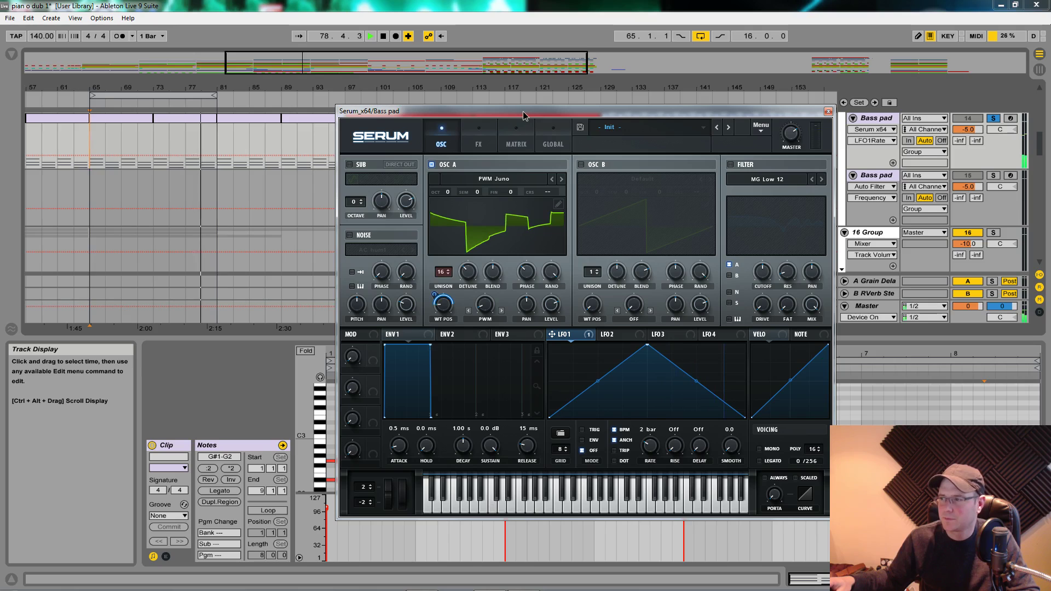
pyautogui.press('space')
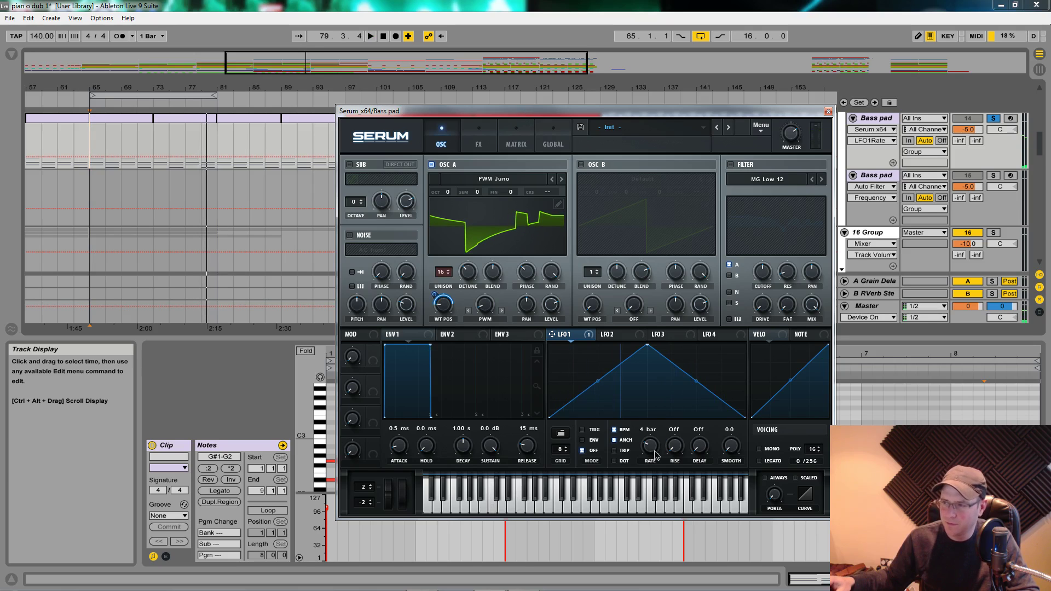
# Step: Assign LFO 1 to oscillator A's PWM warp amount, reduce the modulation depth and audition the clip
pyautogui.press('space')
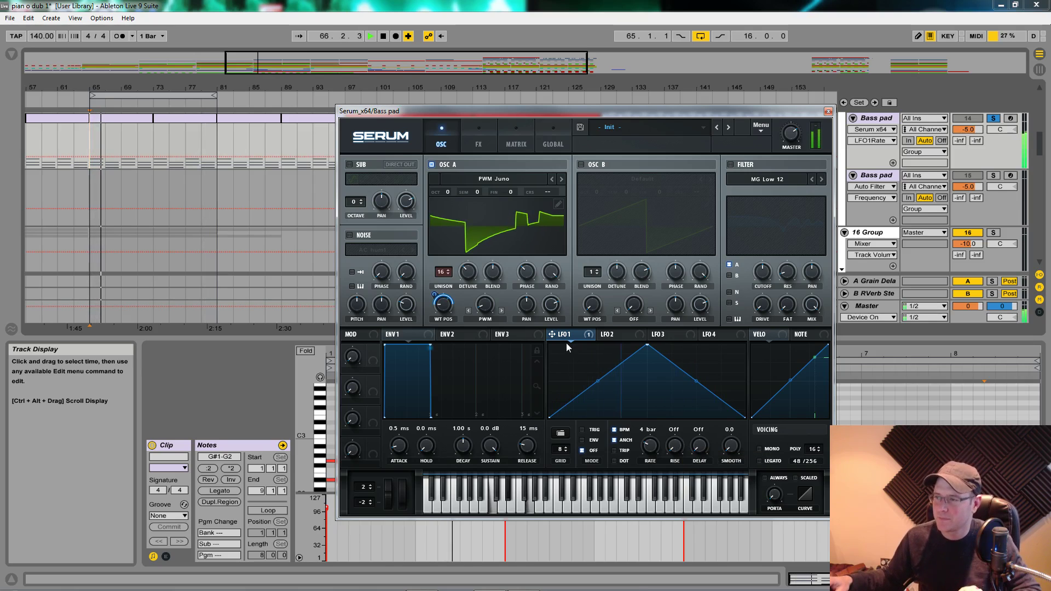
pyautogui.moveTo(499, 341); pyautogui.dragTo(485, 305)
pyautogui.press('space')
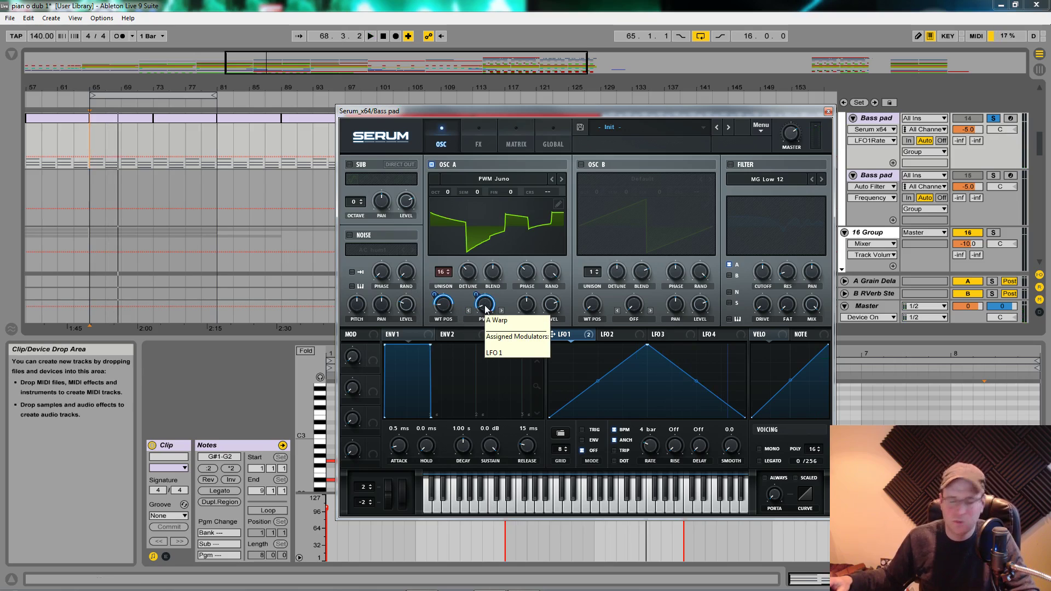
pyautogui.moveTo(478, 302)
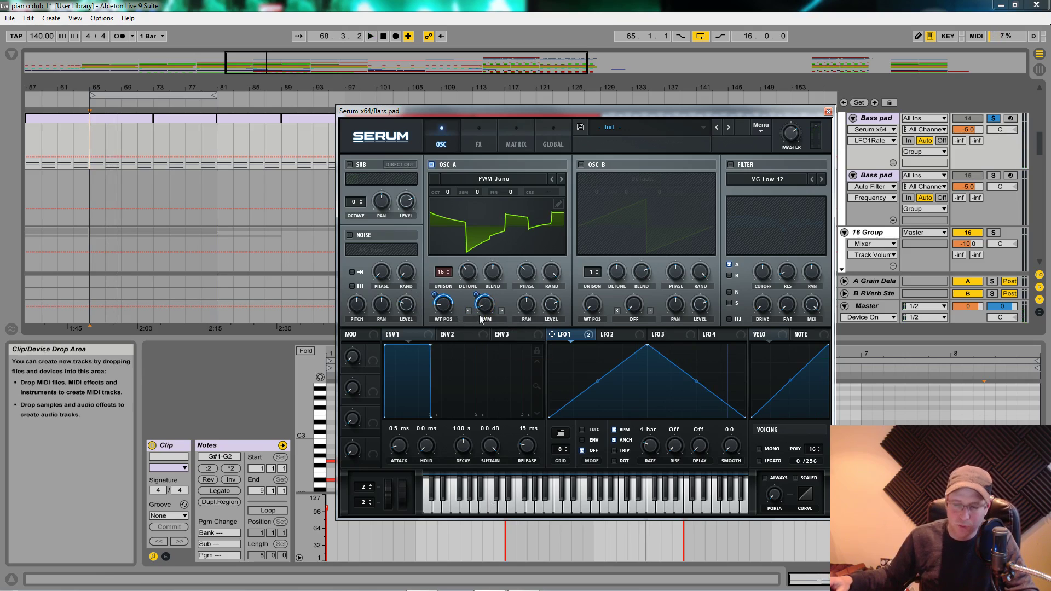
pyautogui.press('space')
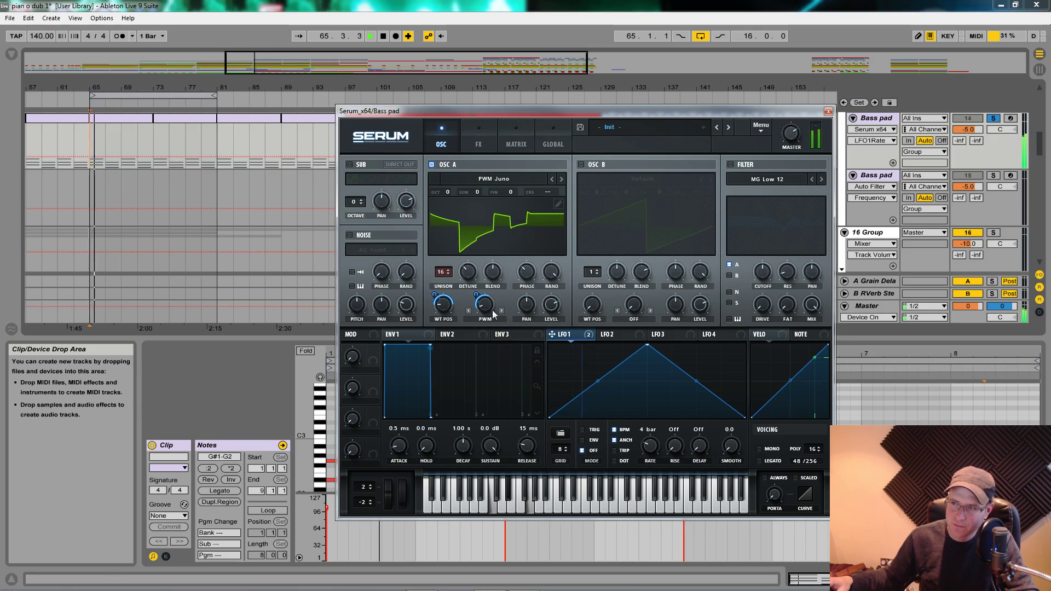
# Step: Try positive and negative LFO 1 depths, including 64 and -45, on oscillator A's PWM warp during playback
pyautogui.press('space')
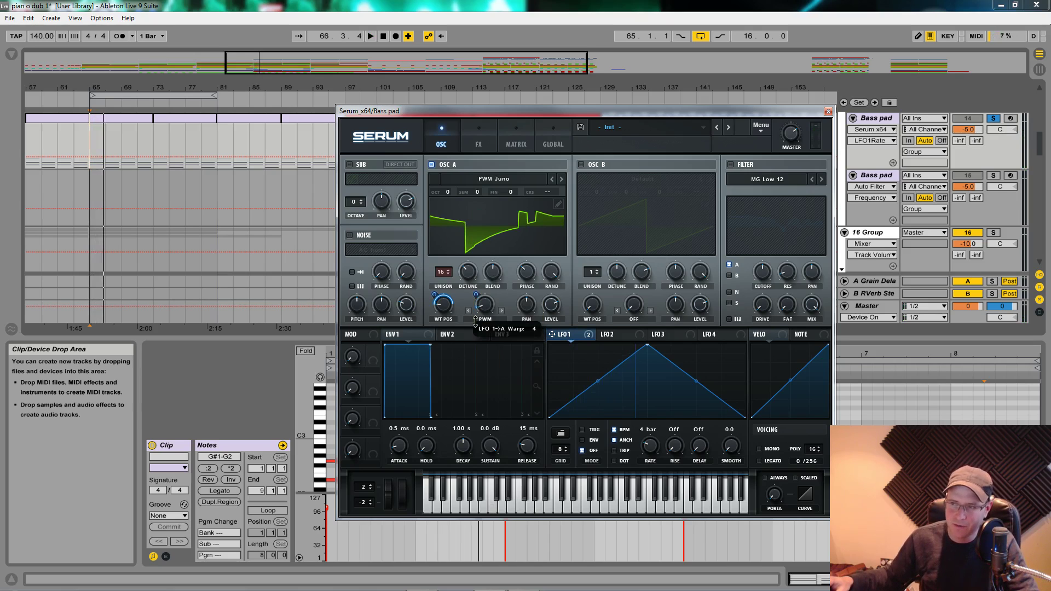
pyautogui.press('space')
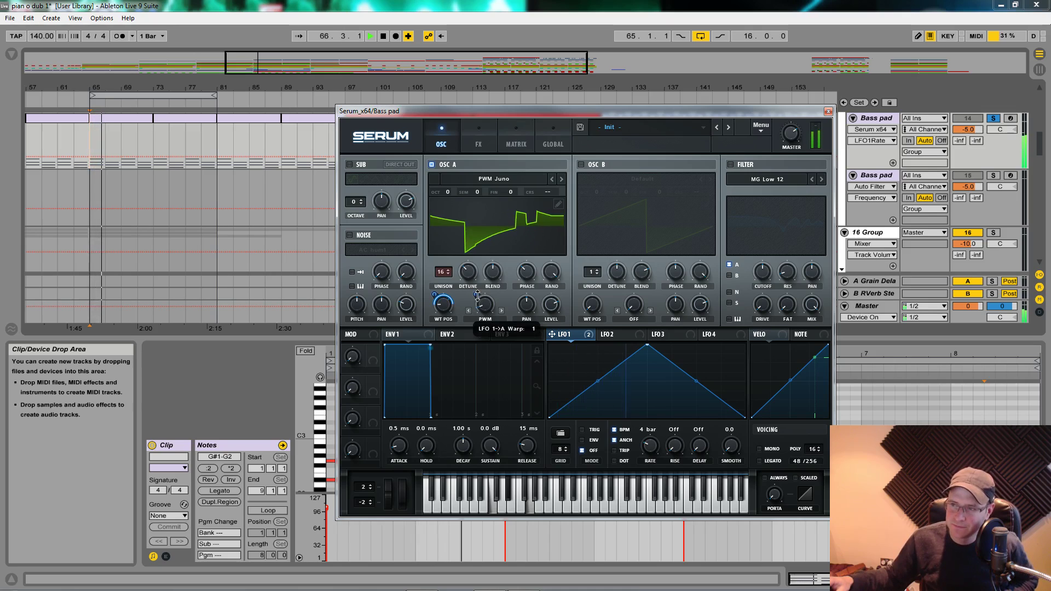
pyautogui.moveTo(478, 291); pyautogui.dragTo(484, 265)
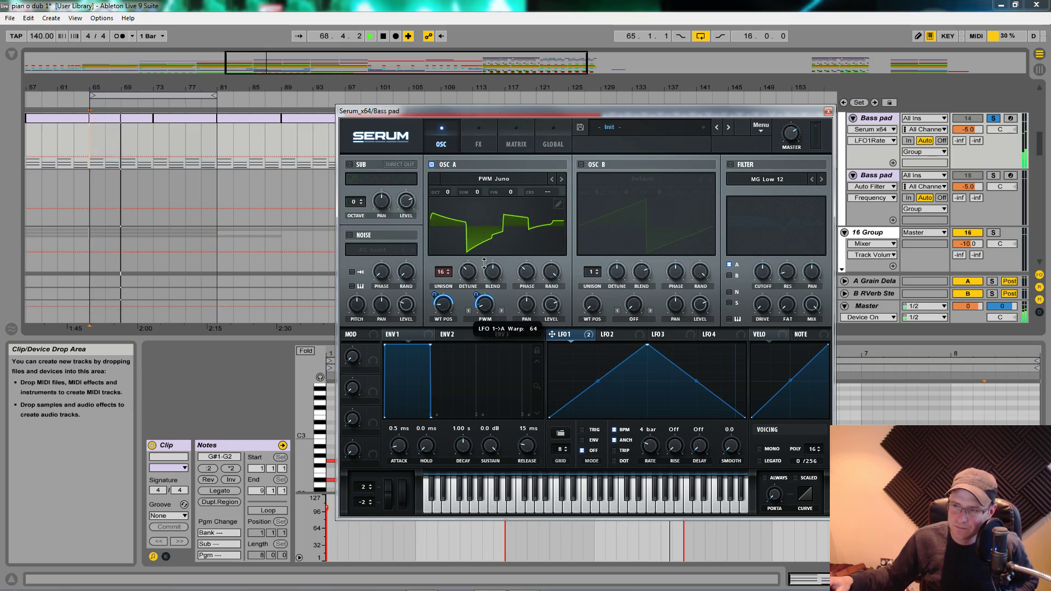
pyautogui.moveTo(484, 304); pyautogui.dragTo(489, 251)
pyautogui.moveTo(485, 302); pyautogui.dragTo(480, 359)
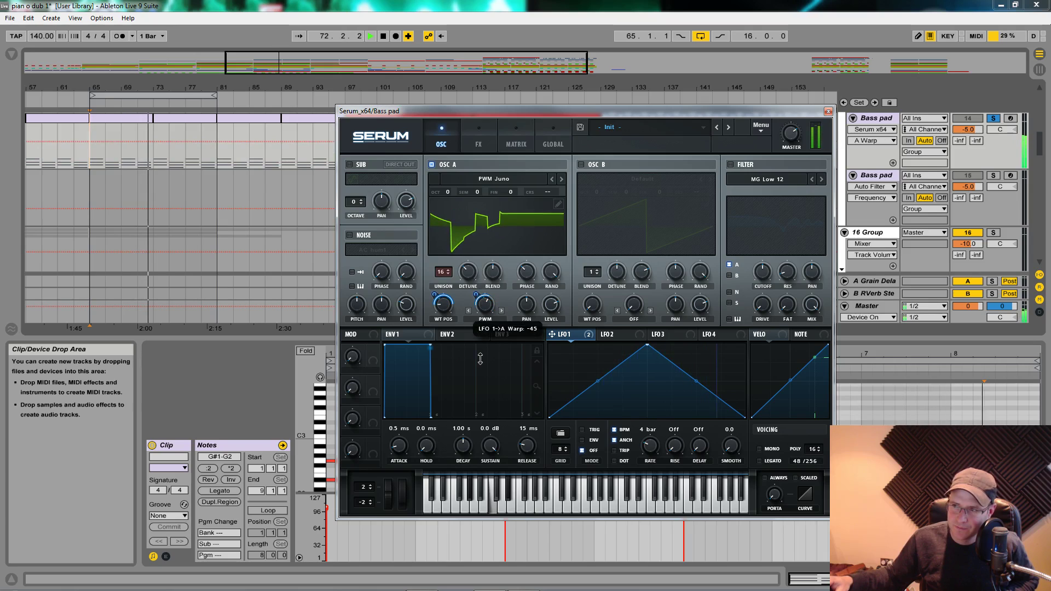
# Step: Adjust oscillator A's PWM warp amount and its LFO 1 modulation depth while auditioning, and stop playback
pyautogui.moveTo(484, 302); pyautogui.dragTo(485, 274)
pyautogui.moveTo(508, 376); pyautogui.dragTo(515, 401)
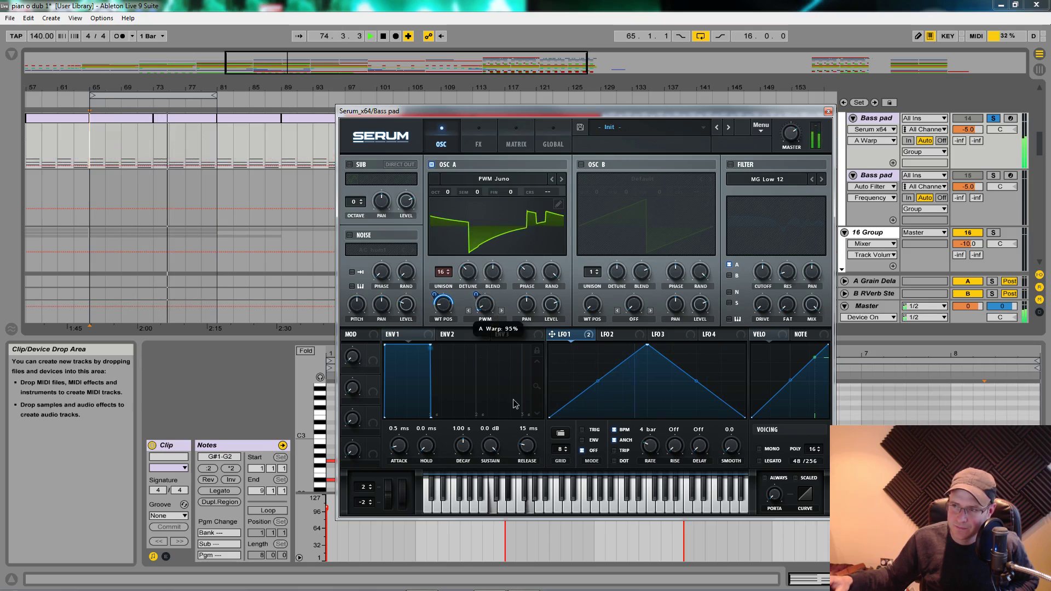
pyautogui.moveTo(476, 296); pyautogui.dragTo(477, 256)
pyautogui.press('space')
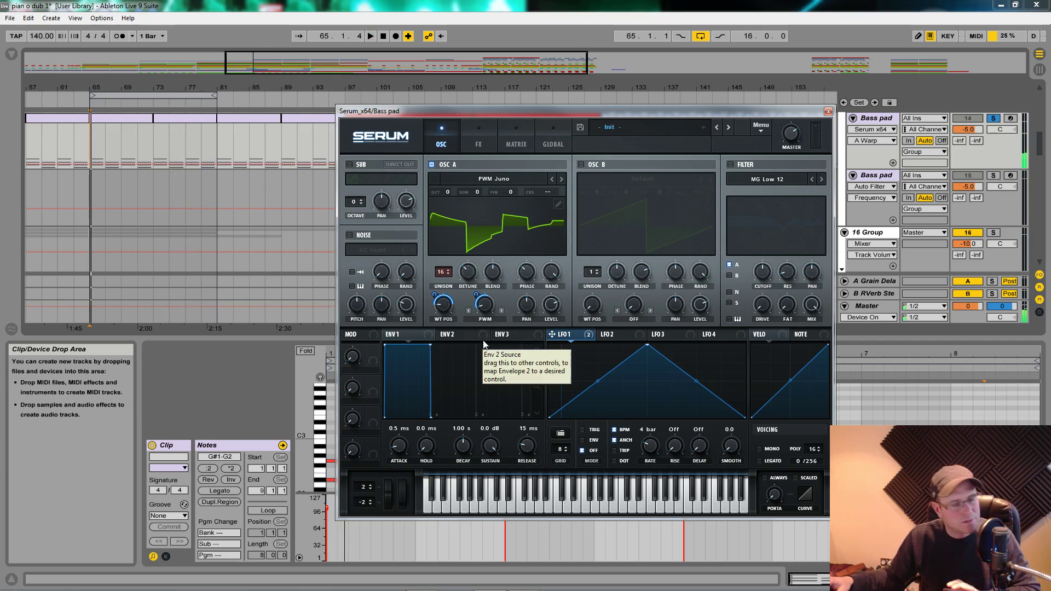
pyautogui.press('space')
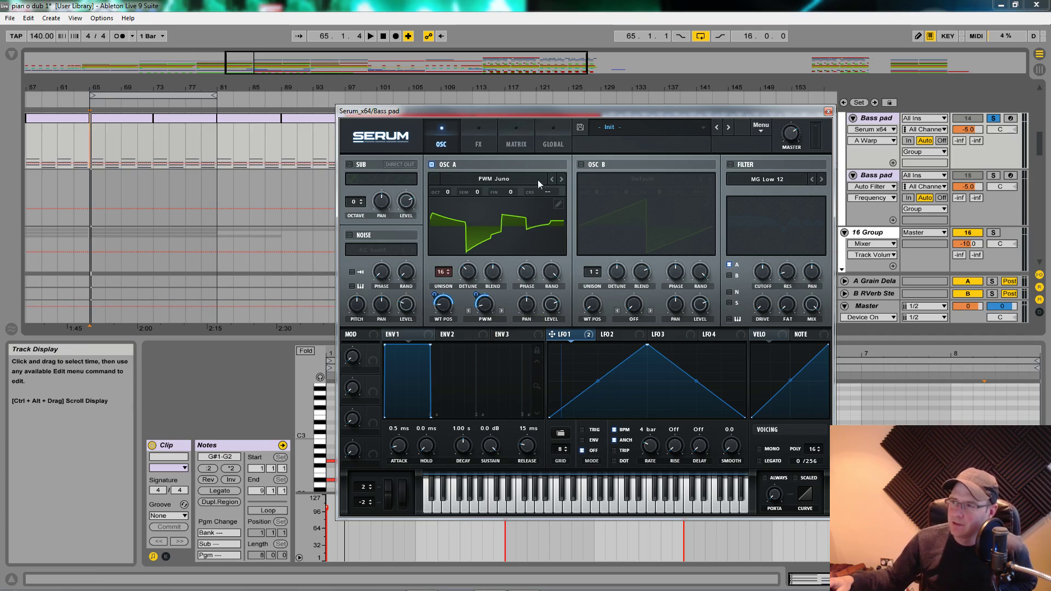
# Step: Enable oscillator B and load the Analog wavetable BS2 - Subby Saw
pyautogui.click(586, 165)
pyautogui.click(628, 180)
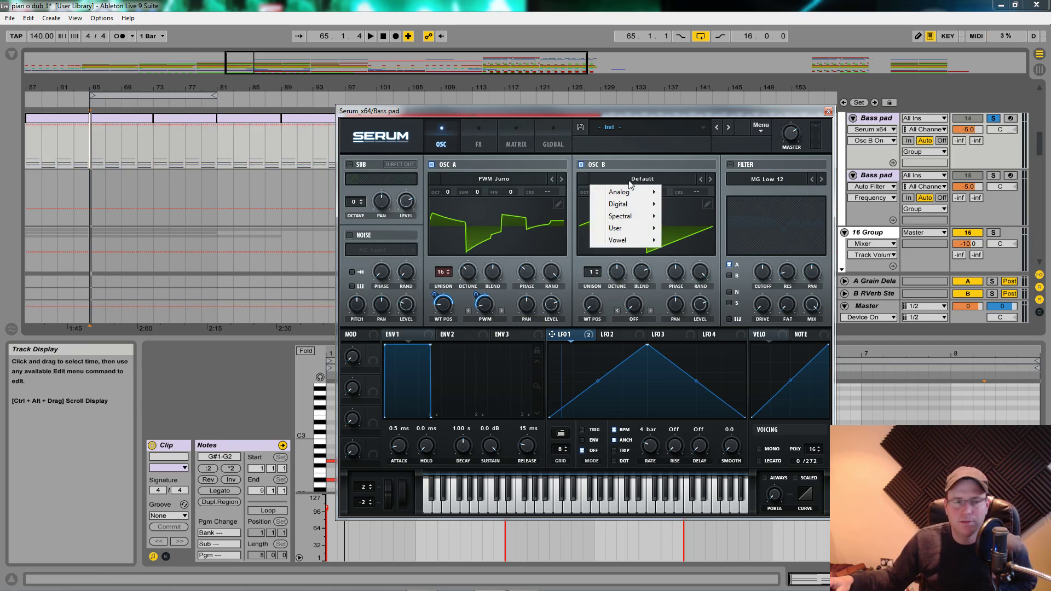
pyautogui.moveTo(650, 204)
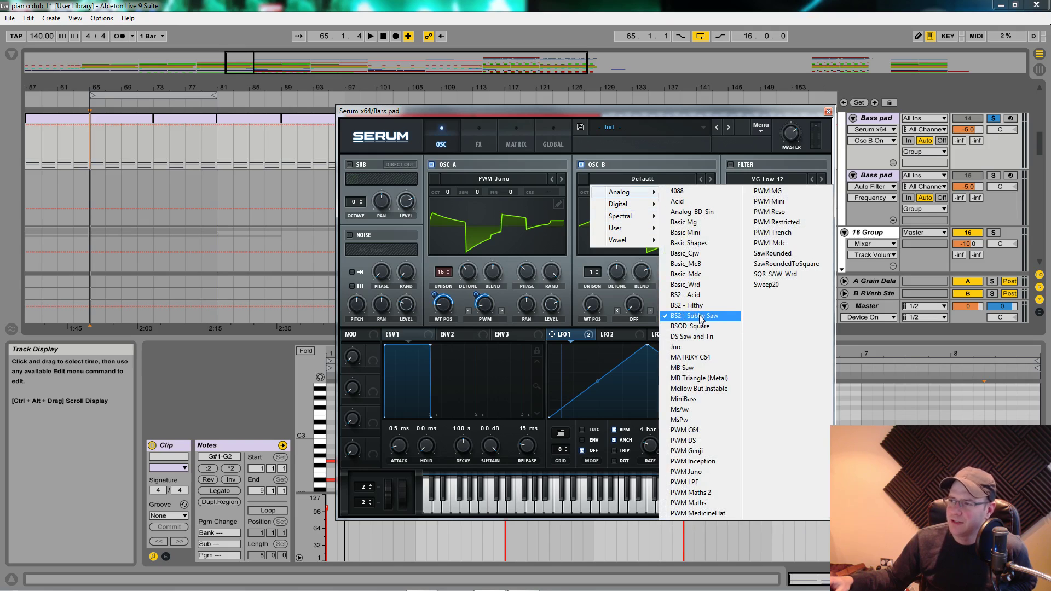
pyautogui.click(700, 316)
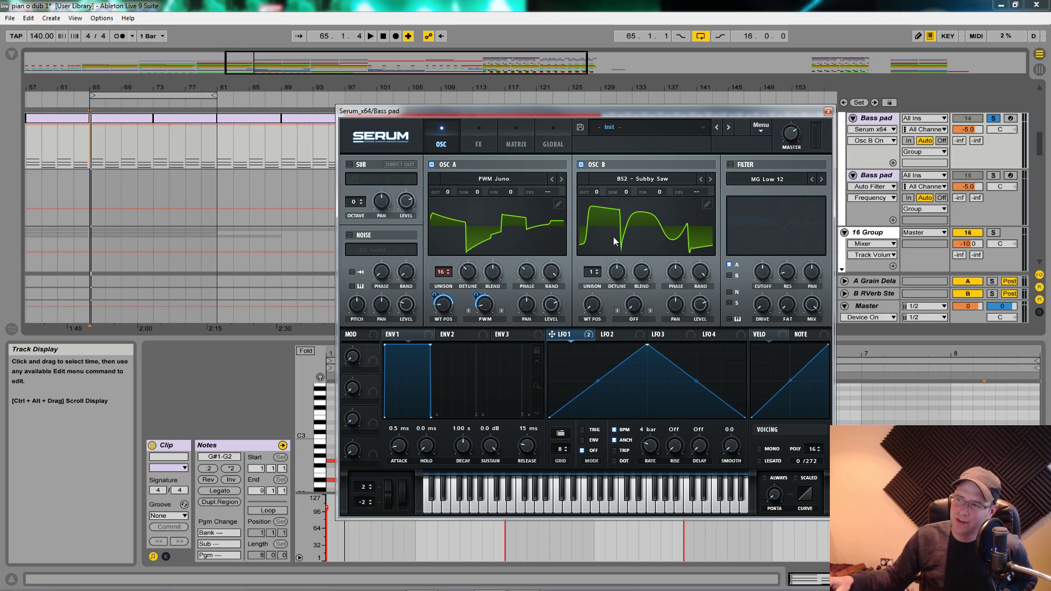
# Step: Inspect oscillator B's wavetable in 3D, return to the 2D waveform and raise its wavetable position
pyautogui.click(592, 304)
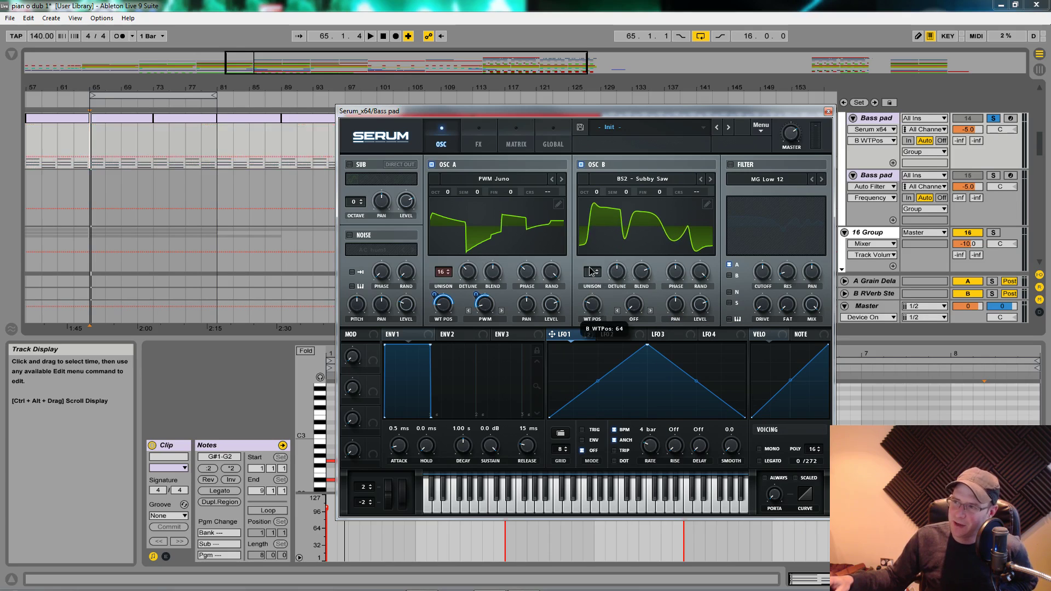
pyautogui.click(684, 233)
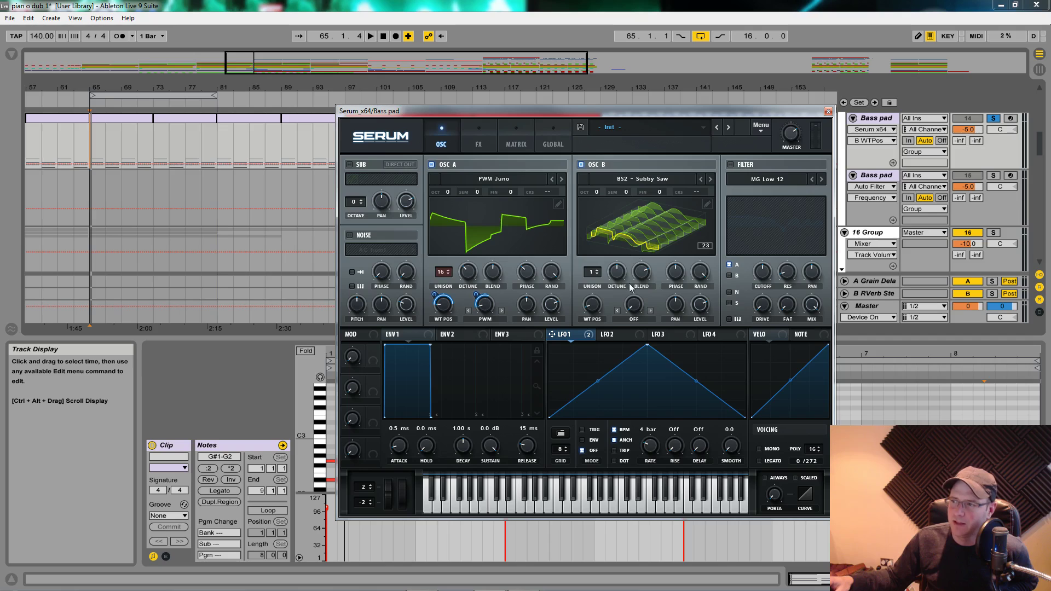
pyautogui.click(626, 211)
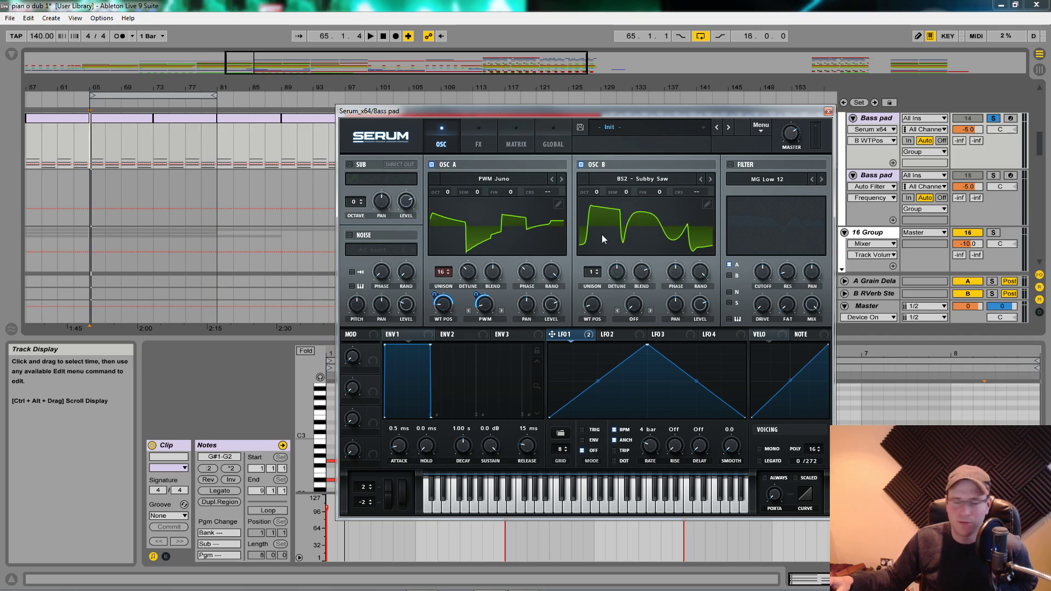
pyautogui.moveTo(593, 306); pyautogui.dragTo(592, 251)
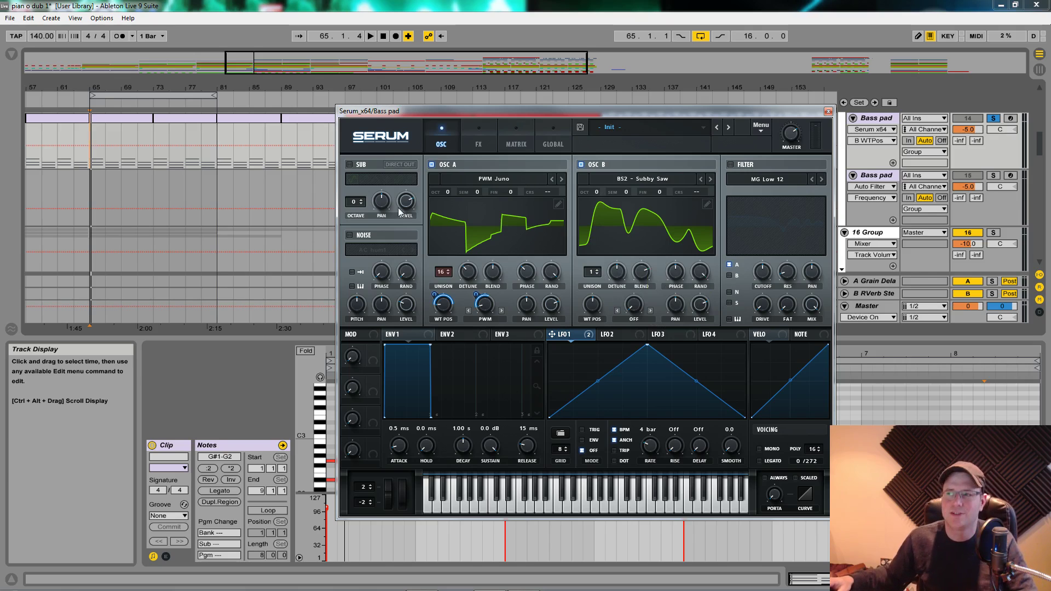
# Step: Switch off oscillator A and audition oscillator B alone at octave 0
pyautogui.click(432, 165)
pyautogui.press('space')
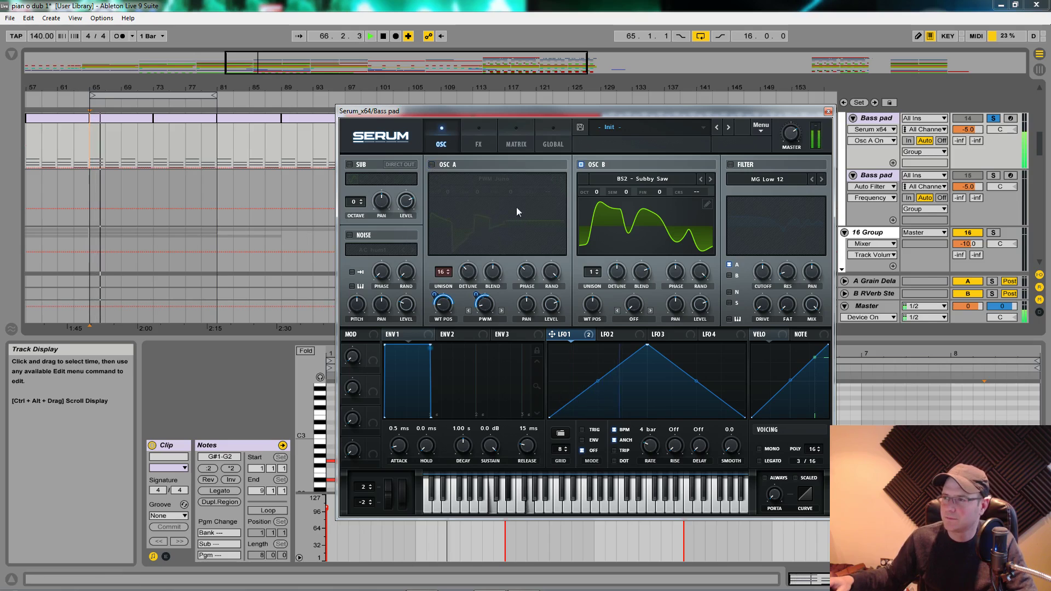
pyautogui.press('space')
pyautogui.press('space')
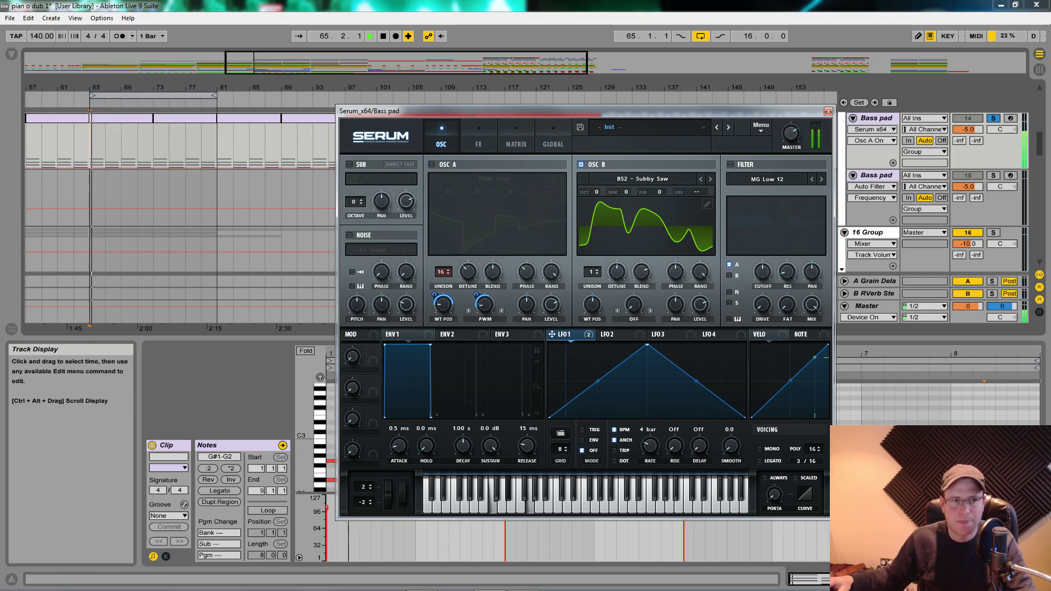
pyautogui.moveTo(597, 193)
pyautogui.mouseDown()
pyautogui.moveTo(596, 208)
pyautogui.moveTo(596, 193)
pyautogui.mouseUp()
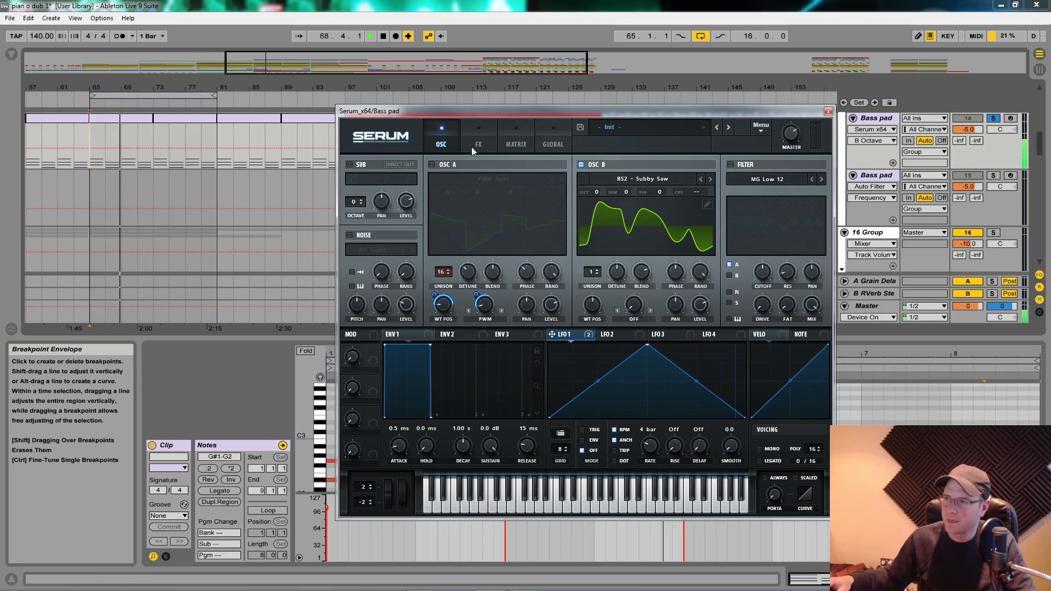
pyautogui.press('space')
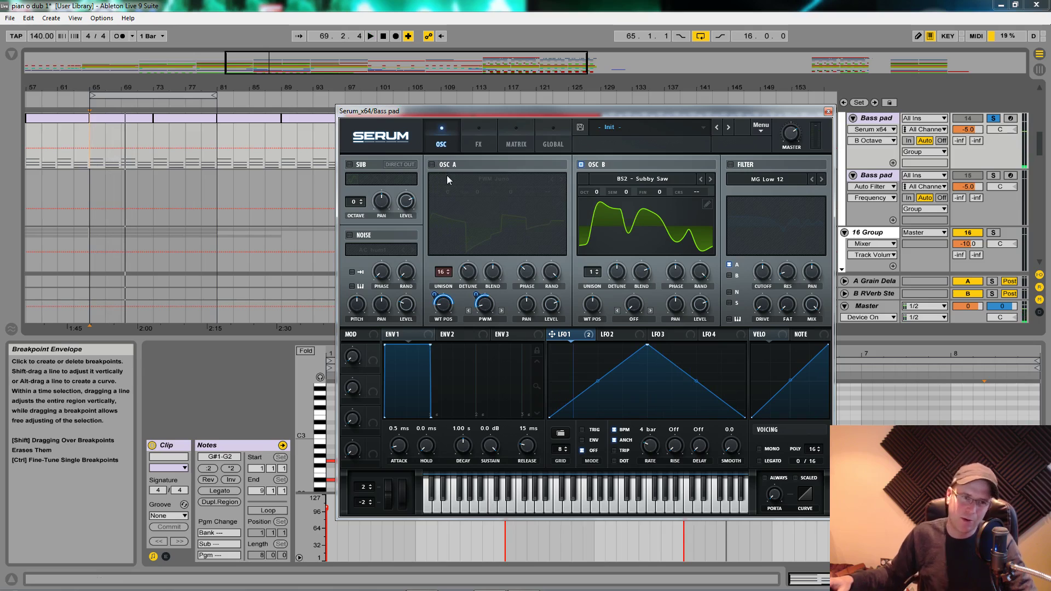
# Step: Turn oscillator A back on and audition both oscillators together
pyautogui.click(431, 164)
pyautogui.press('space')
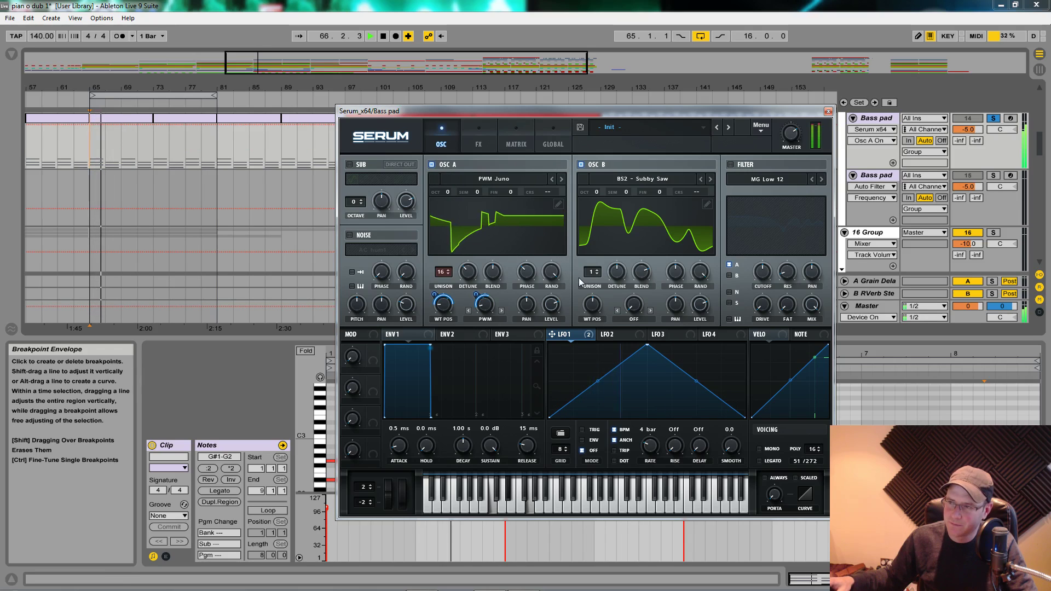
pyautogui.press('space')
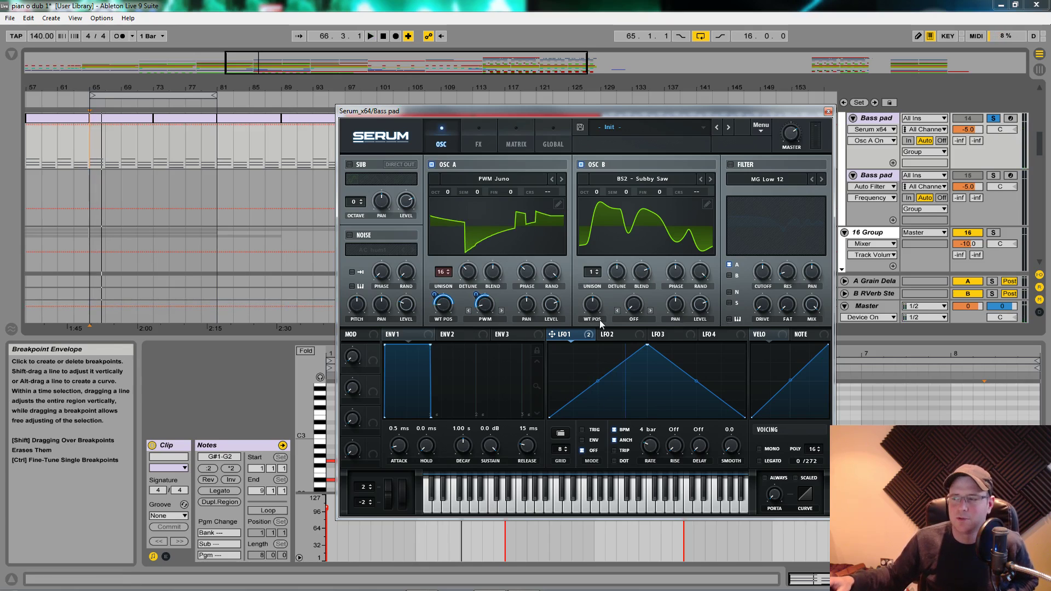
# Step: Set oscillator B's warp mode to PWM
pyautogui.click(660, 324)
pyautogui.click(654, 137)
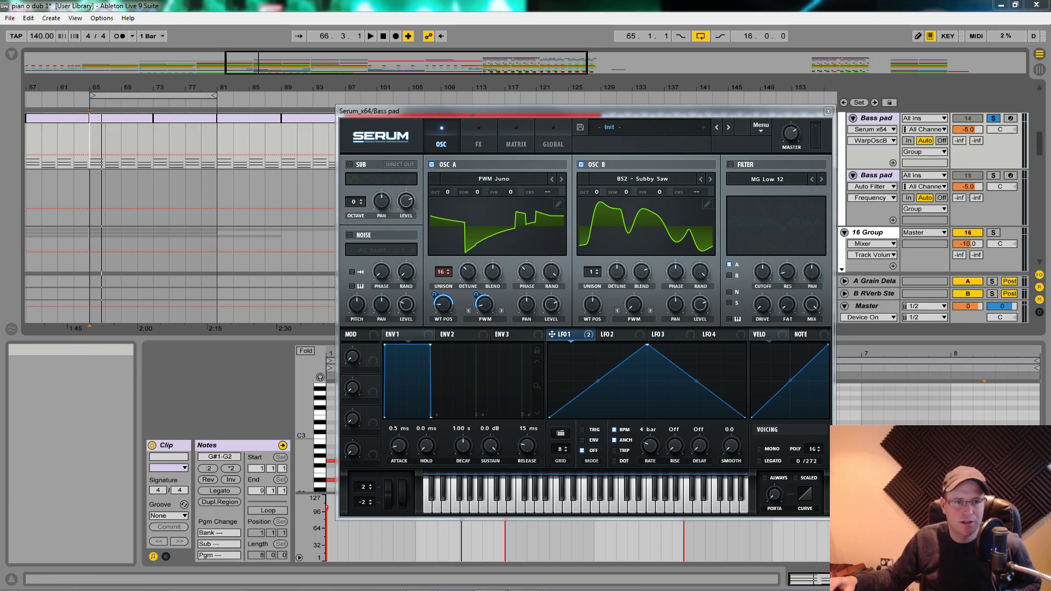
# Step: Curve both slopes of LFO 2 outward into a rounded dome and set its rate to 8 bars
pyautogui.click(609, 342)
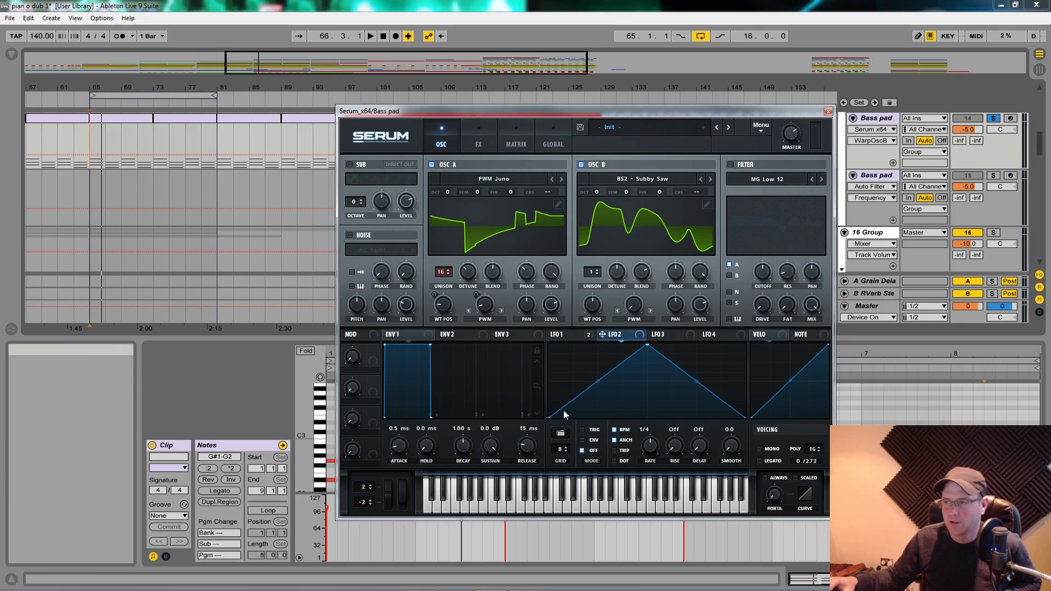
pyautogui.moveTo(599, 383); pyautogui.dragTo(596, 373)
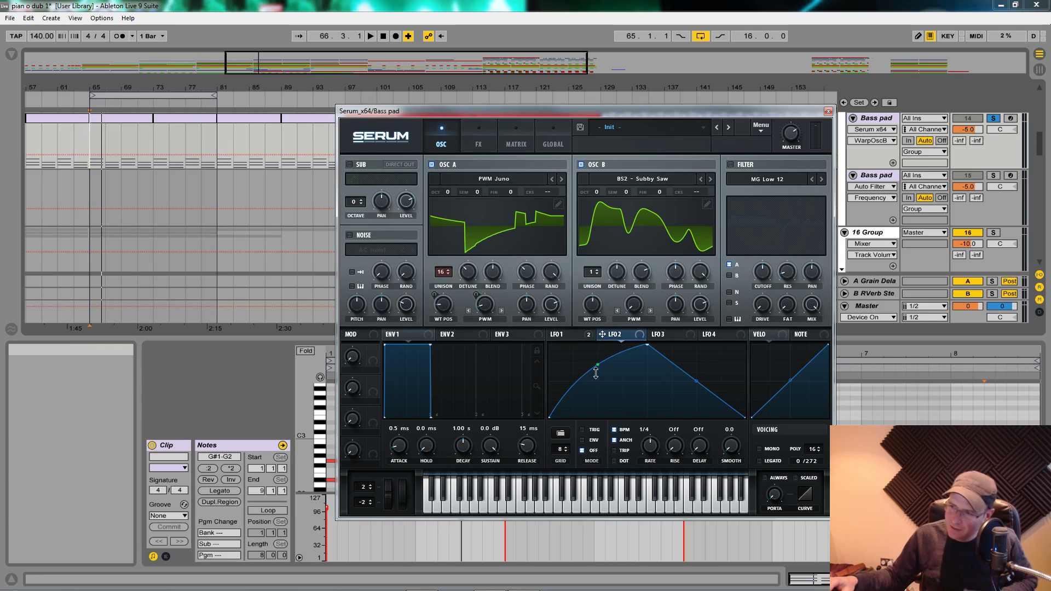
pyautogui.moveTo(700, 386); pyautogui.dragTo(707, 374)
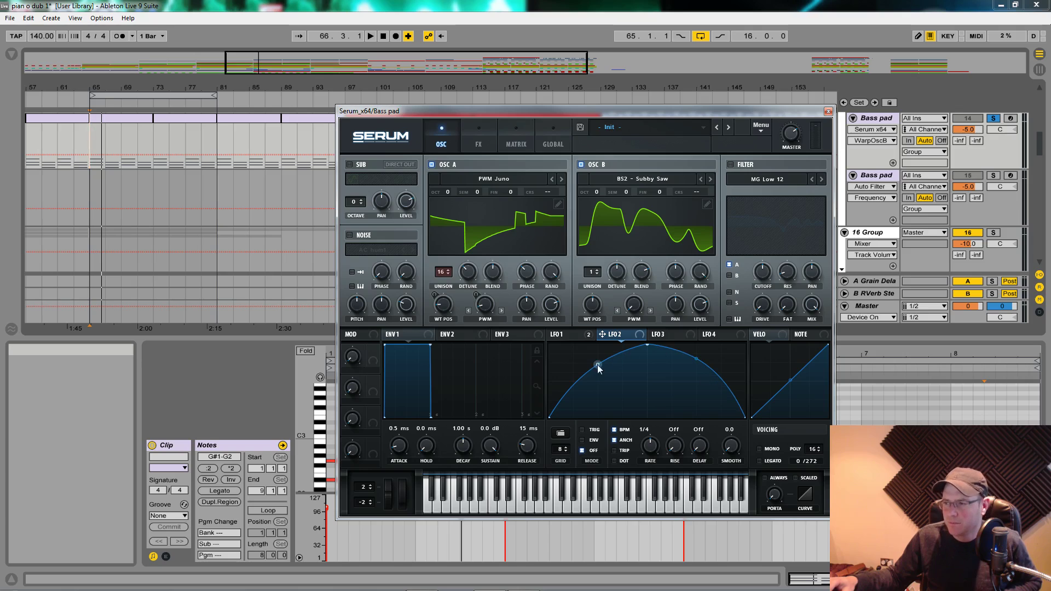
pyautogui.moveTo(697, 365); pyautogui.dragTo(695, 368)
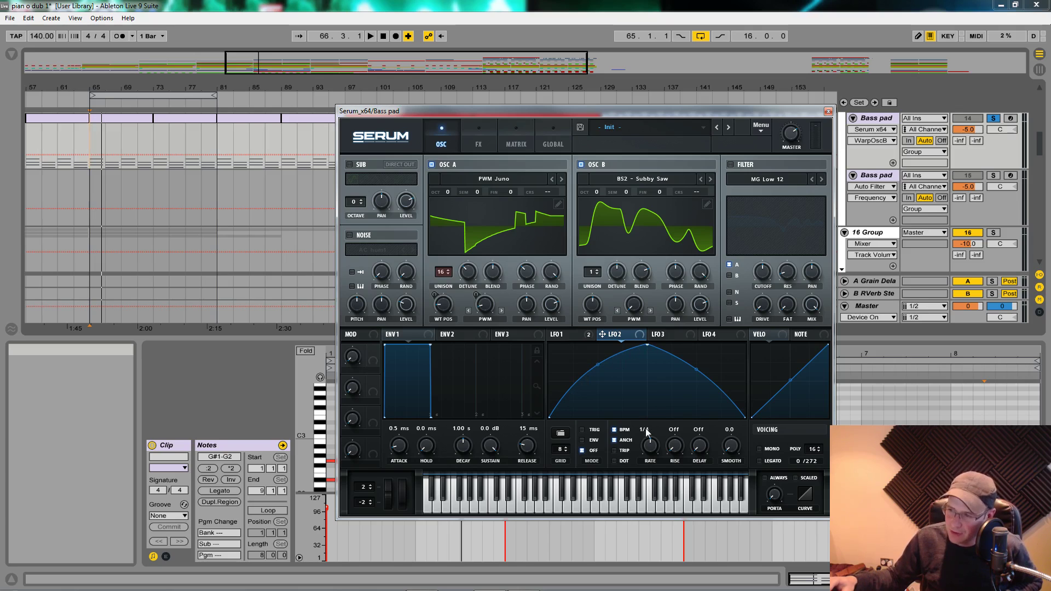
pyautogui.moveTo(650, 445); pyautogui.dragTo(650, 478)
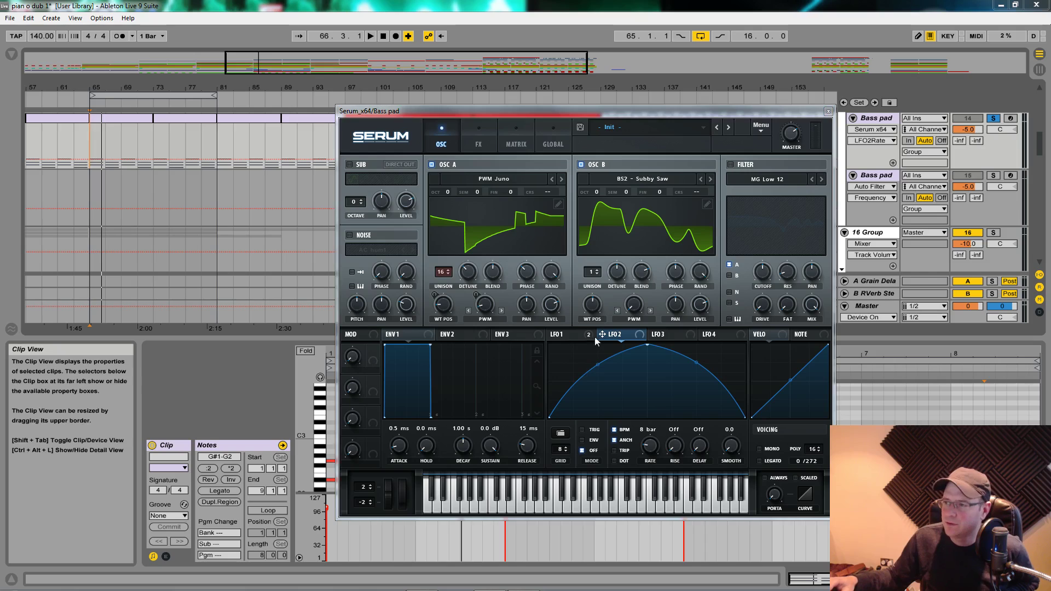
# Step: Assign LFO 2 to oscillator B's PWM warp amount, reduce the modulation depth and audition the clip
pyautogui.moveTo(638, 304); pyautogui.dragTo(634, 304)
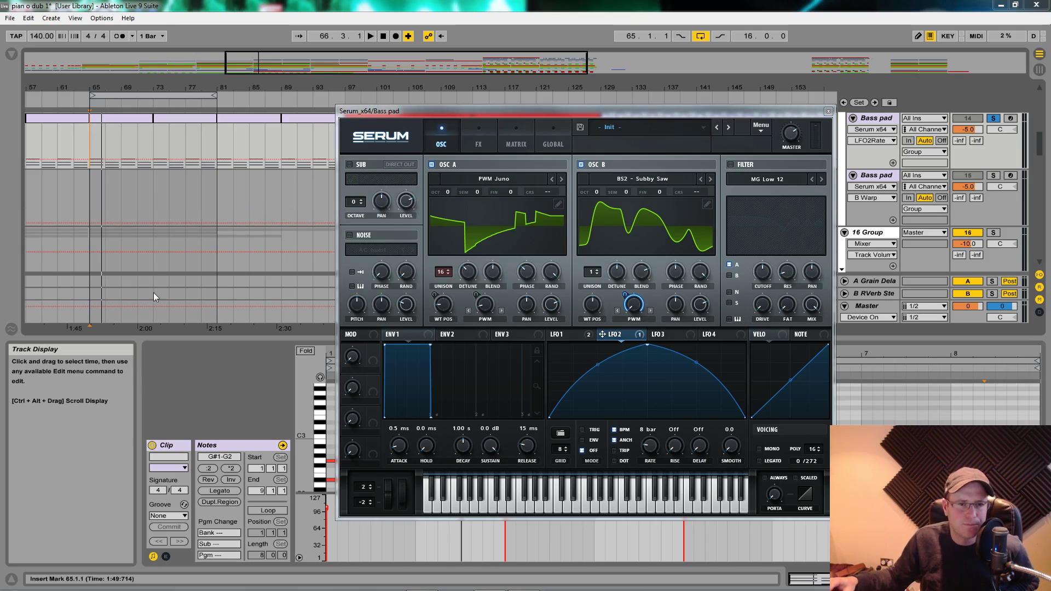
pyautogui.click(593, 305)
pyautogui.moveTo(627, 291); pyautogui.dragTo(626, 346)
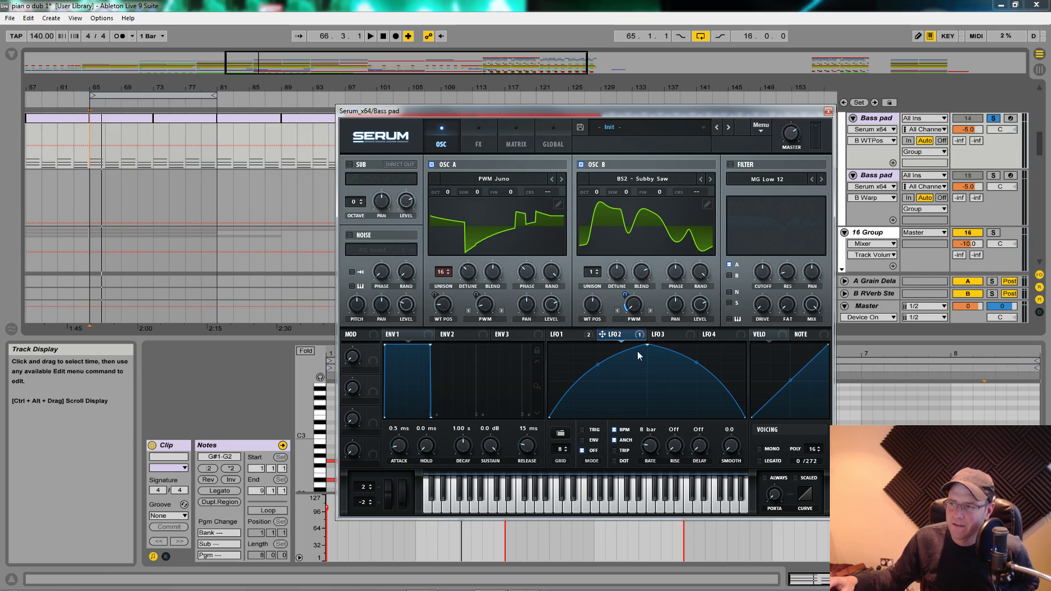
pyautogui.press('space')
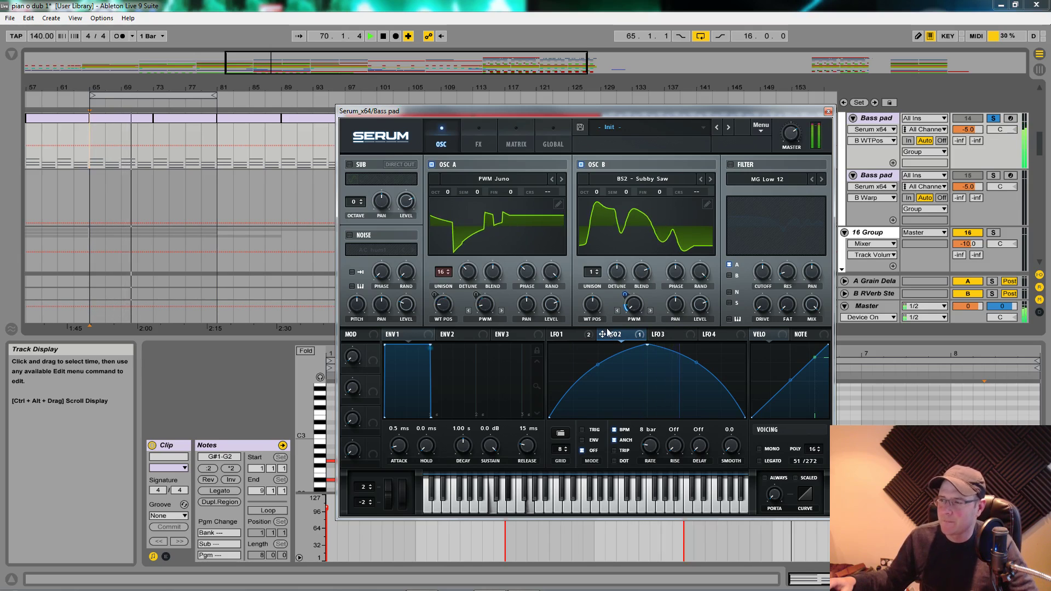
pyautogui.press('space')
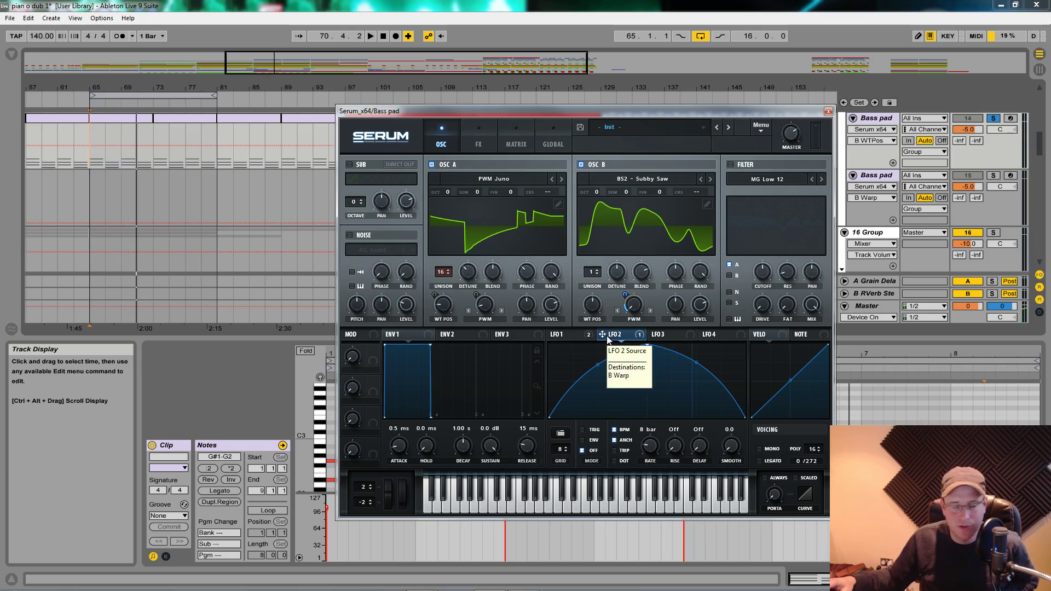
# Step: Assign LFO 2 to oscillator B's wavetable position and audition the clip
pyautogui.moveTo(607, 339); pyautogui.dragTo(587, 349)
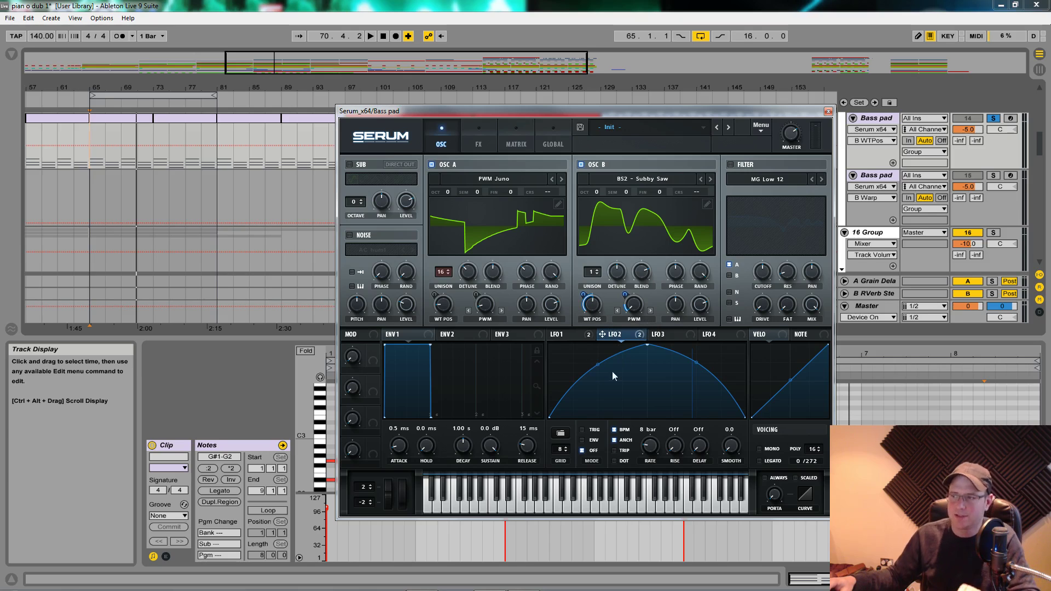
pyautogui.press('space')
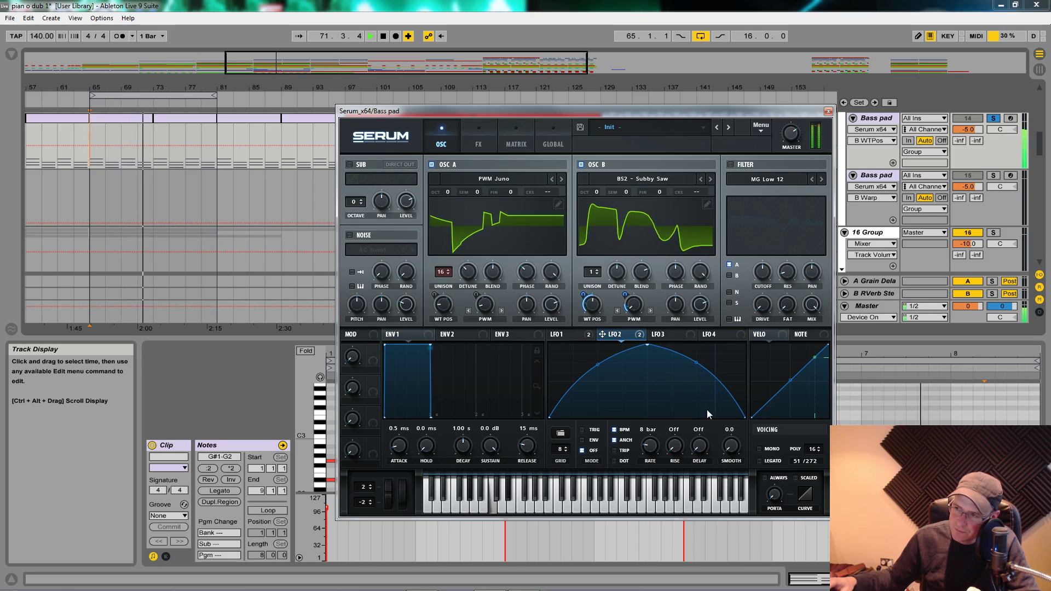
pyautogui.press('space')
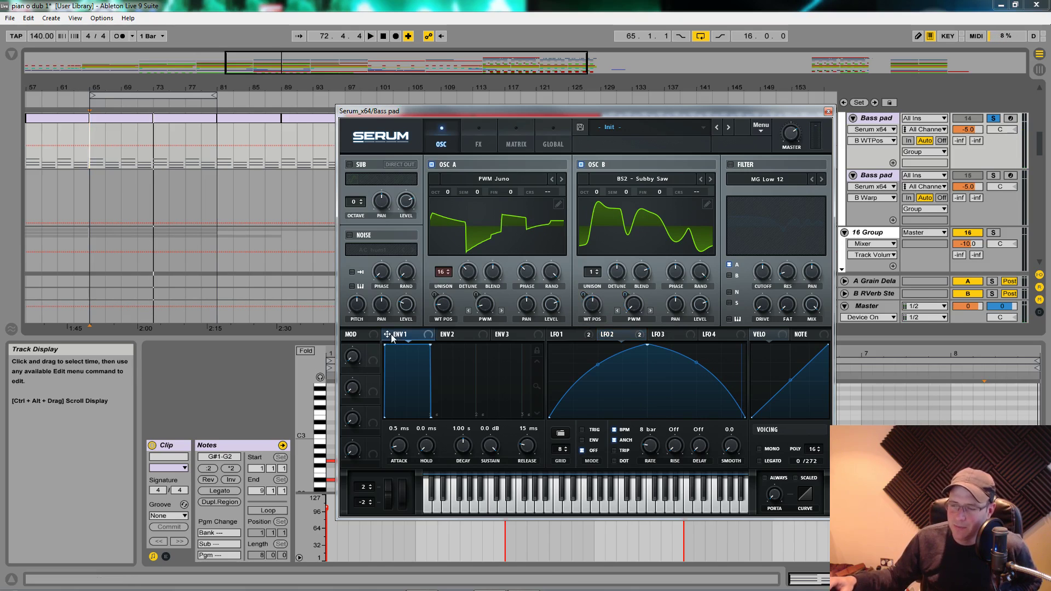
# Step: Set envelope 1's attack to 576 ms and release to 259 ms, and start playback to audition them
pyautogui.click(400, 445)
pyautogui.moveTo(400, 445); pyautogui.dragTo(393, 387)
pyautogui.moveTo(525, 452); pyautogui.dragTo(525, 432)
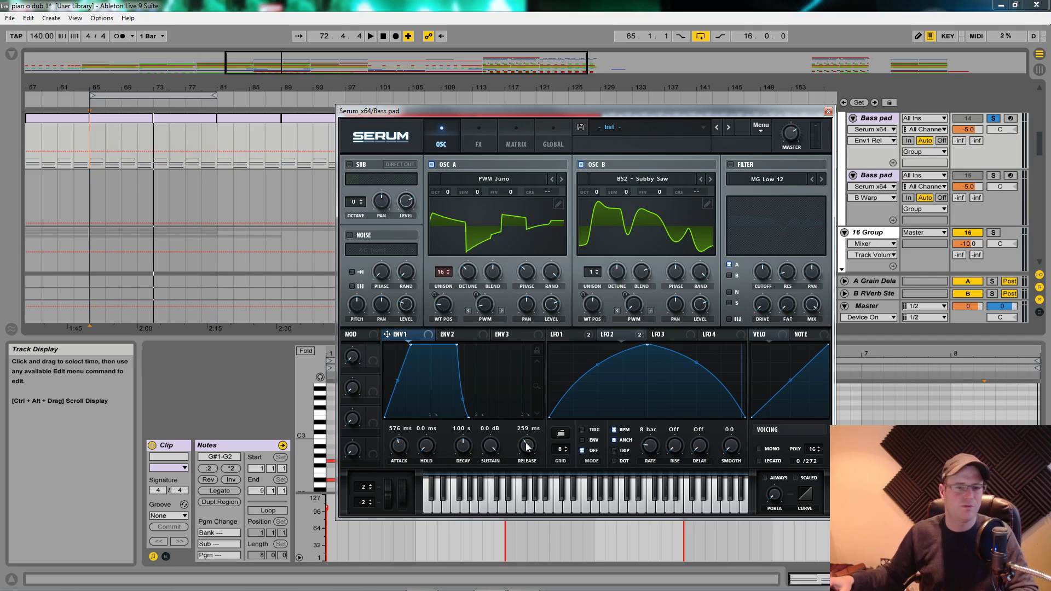
pyautogui.press('space')
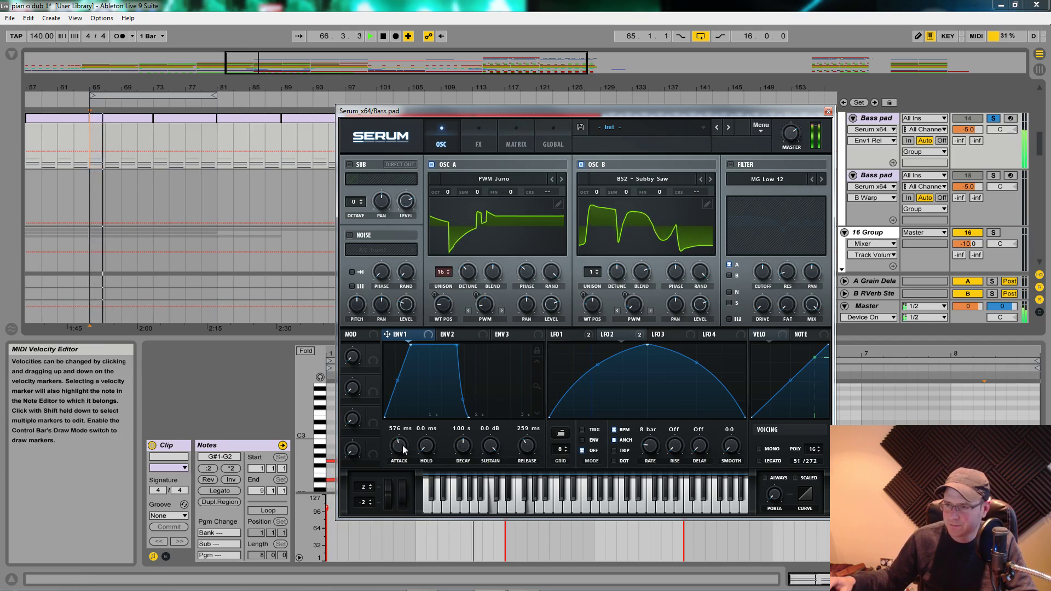
# Step: Set envelope 1's attack to 634 ms and audition the clip
pyautogui.moveTo(401, 451); pyautogui.dragTo(402, 449)
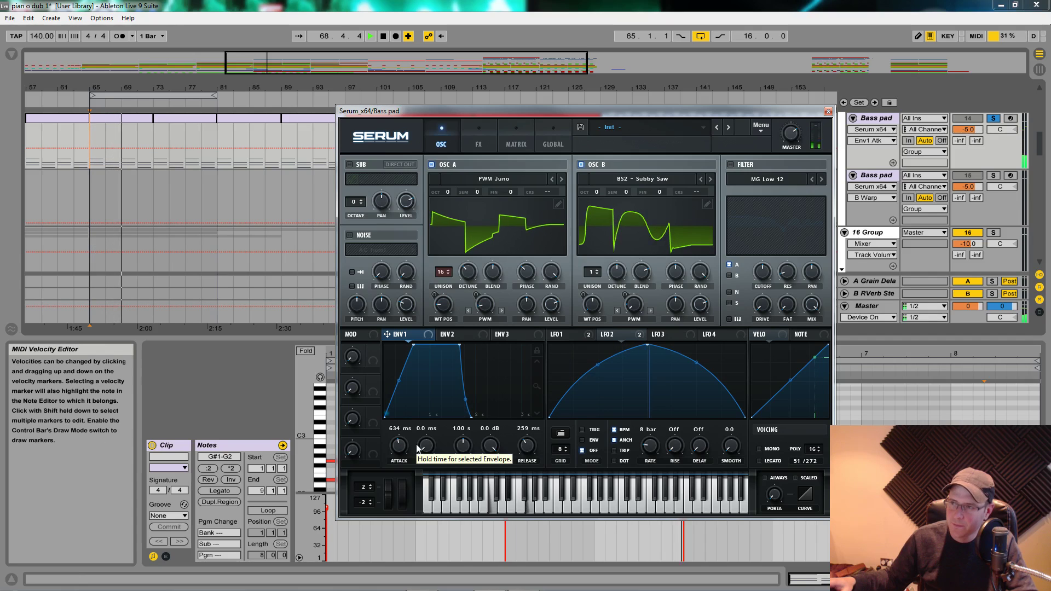
pyautogui.press('space')
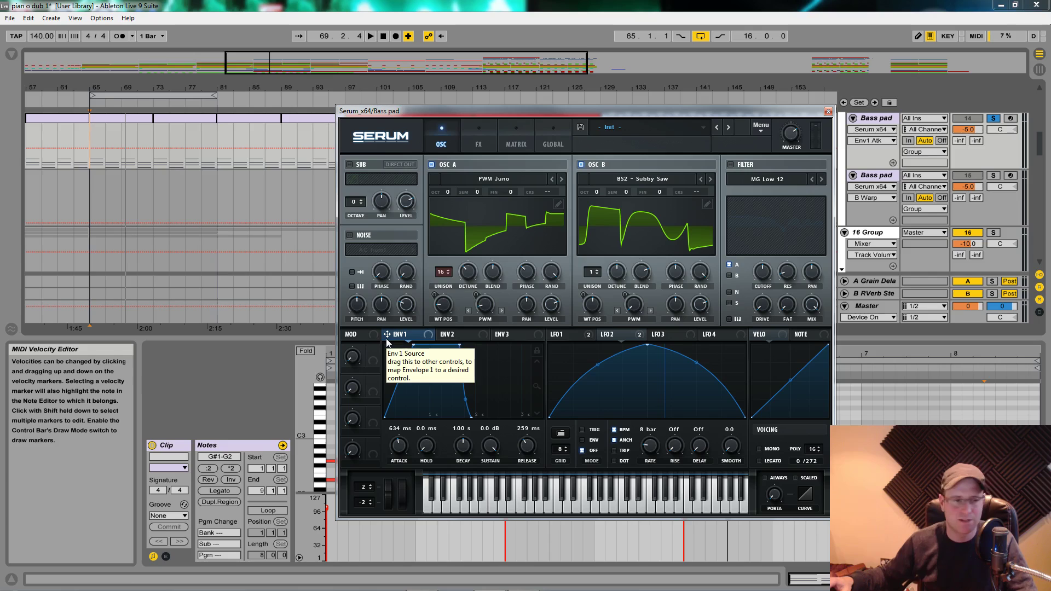
pyautogui.press('space')
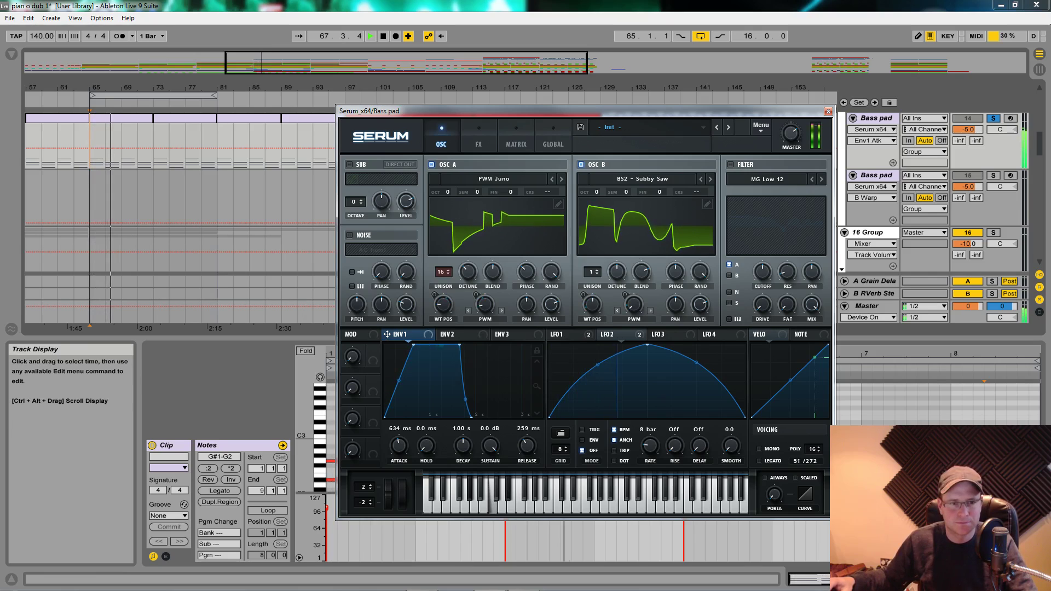
pyautogui.press('space')
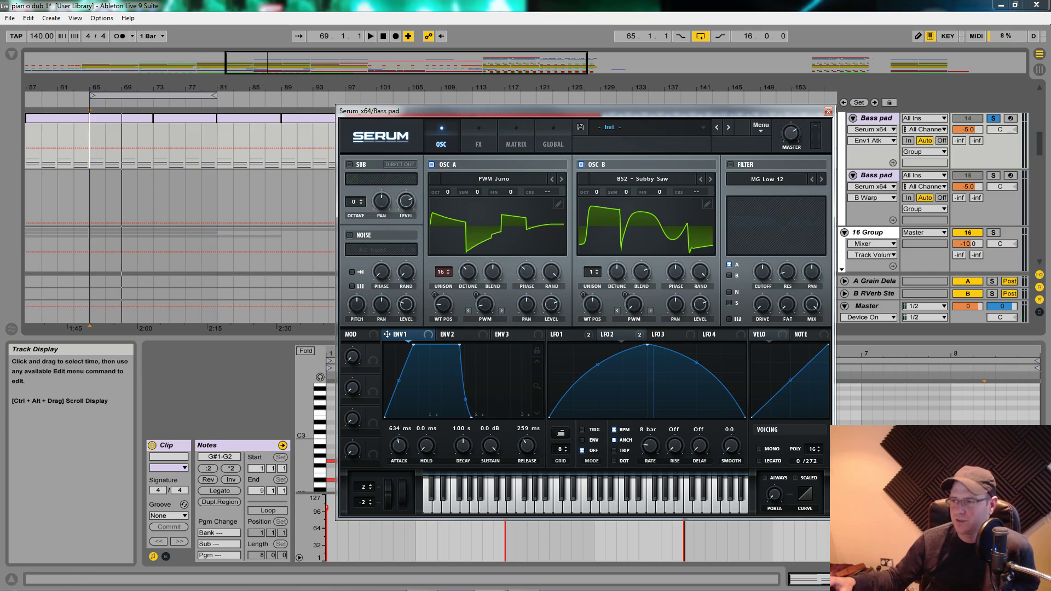
# Step: Switch on the filter with the Phs 48L6- flange type and route oscillator B through it as well
pyautogui.click(754, 183)
pyautogui.moveTo(774, 216)
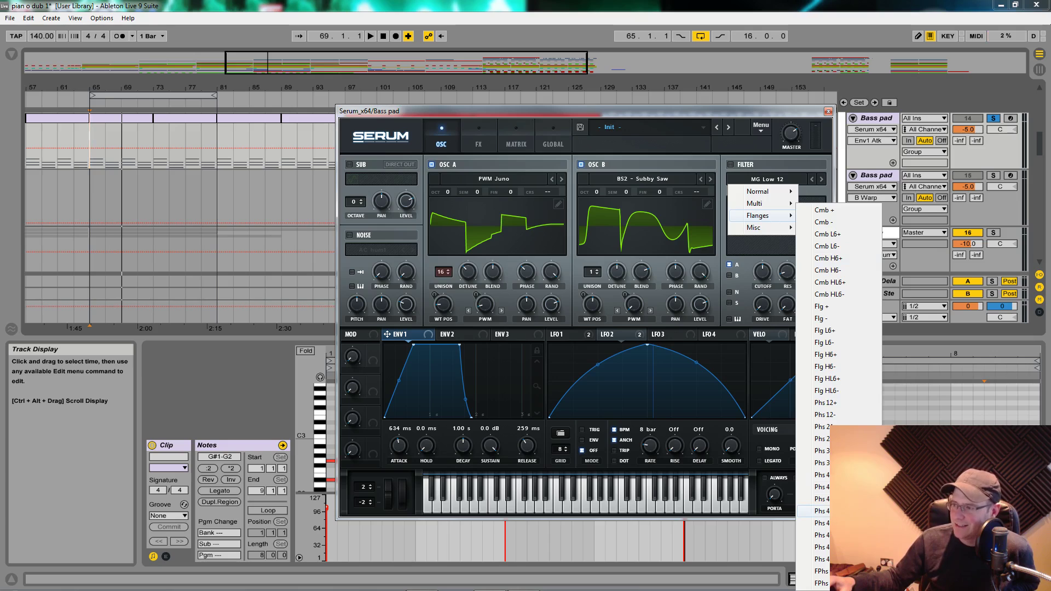
pyautogui.click(818, 511)
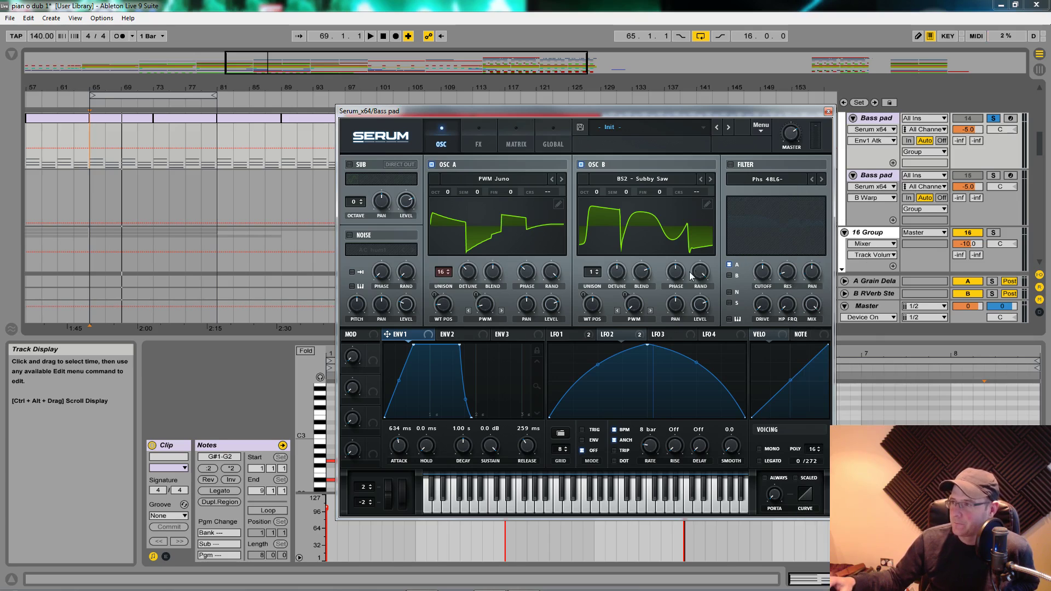
pyautogui.click(731, 164)
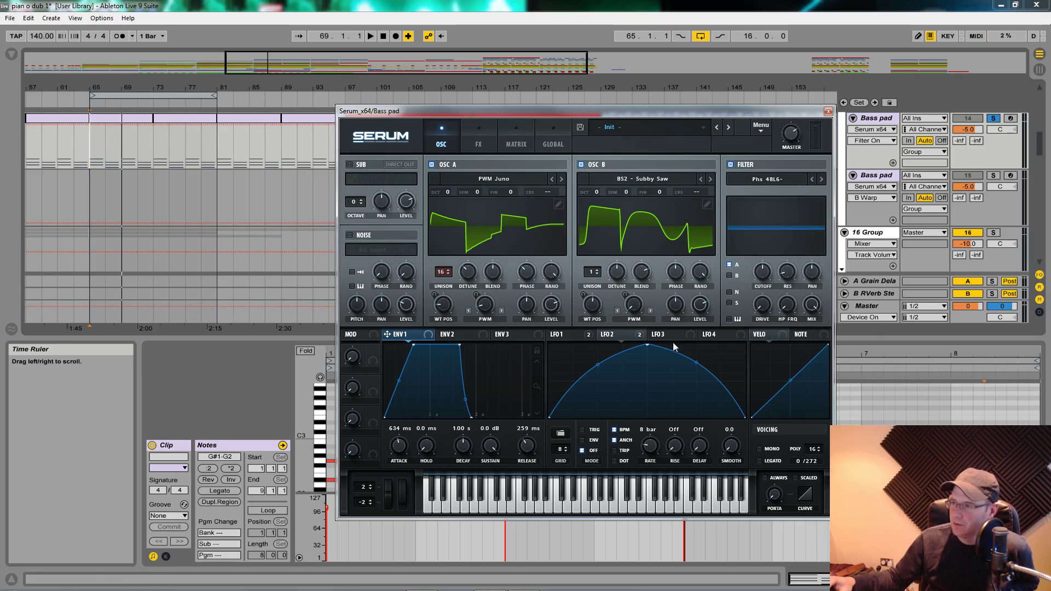
pyautogui.click(730, 276)
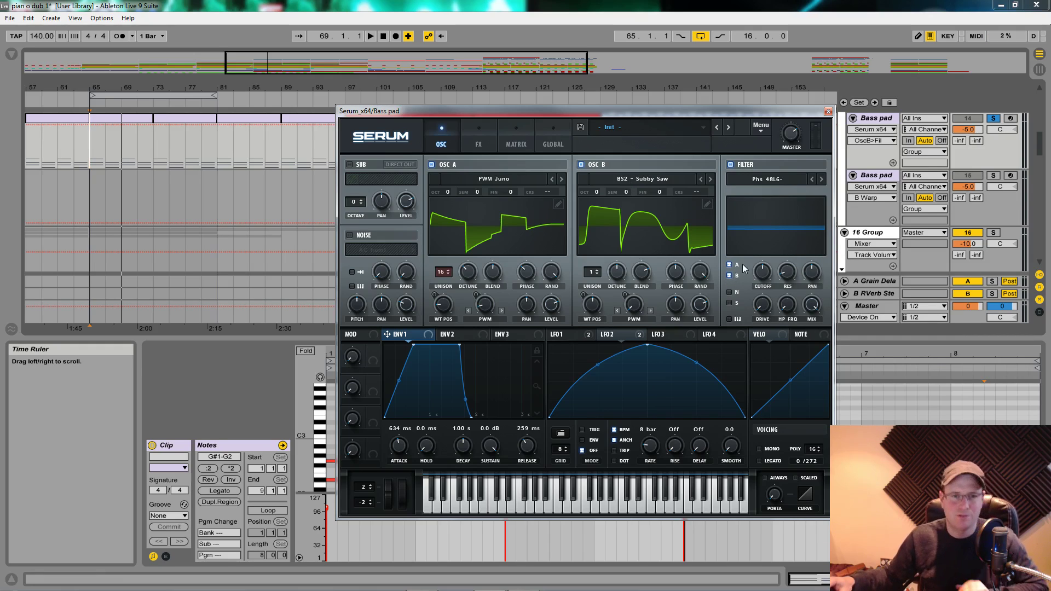
# Step: Raise the phaser filter's high-pass frequency and resonance to shape its notches
pyautogui.click(761, 273)
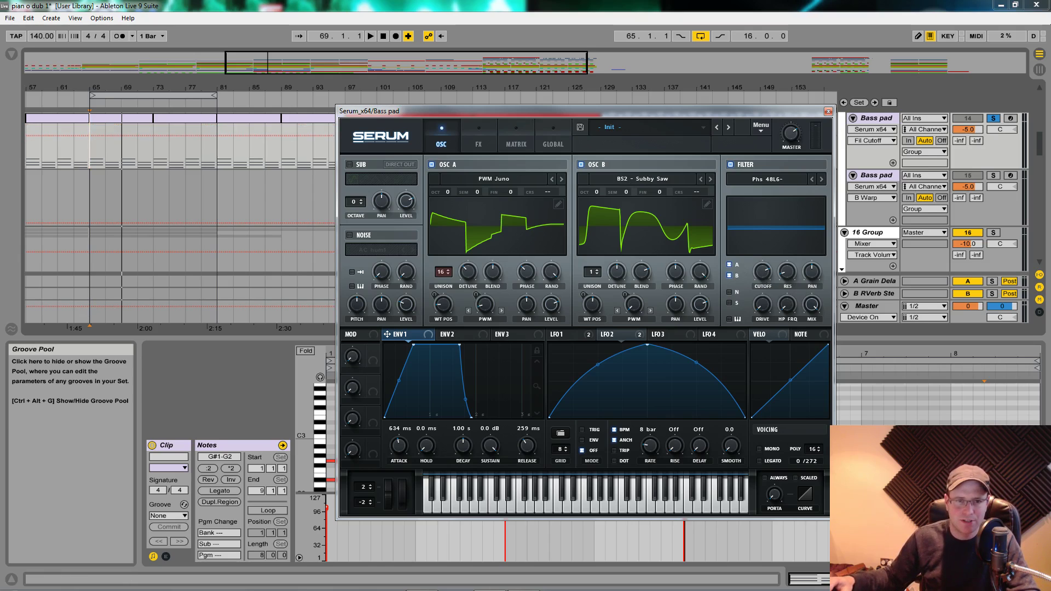
pyautogui.click(765, 273)
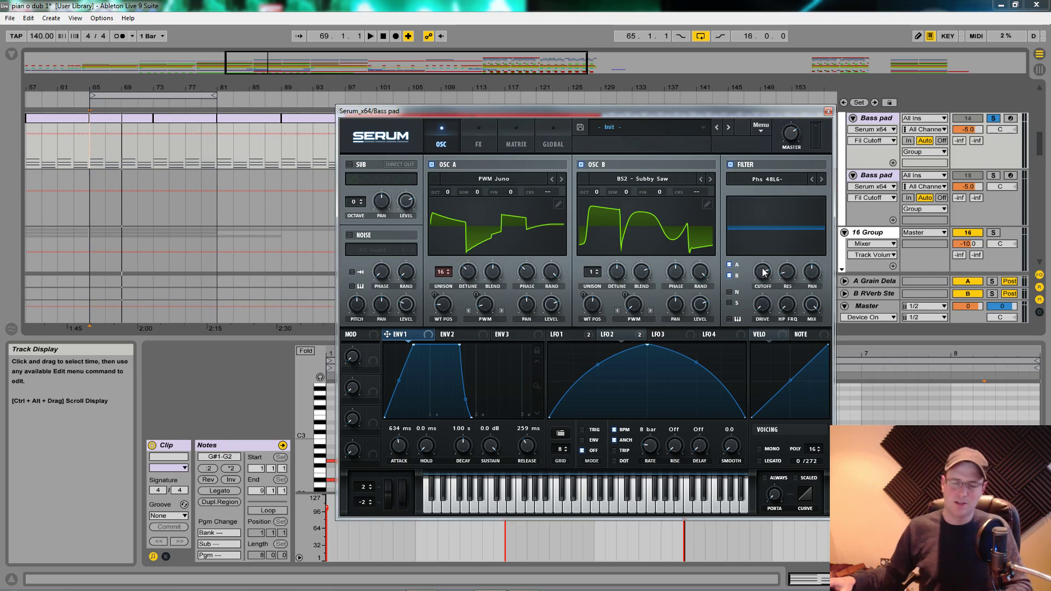
pyautogui.press('space')
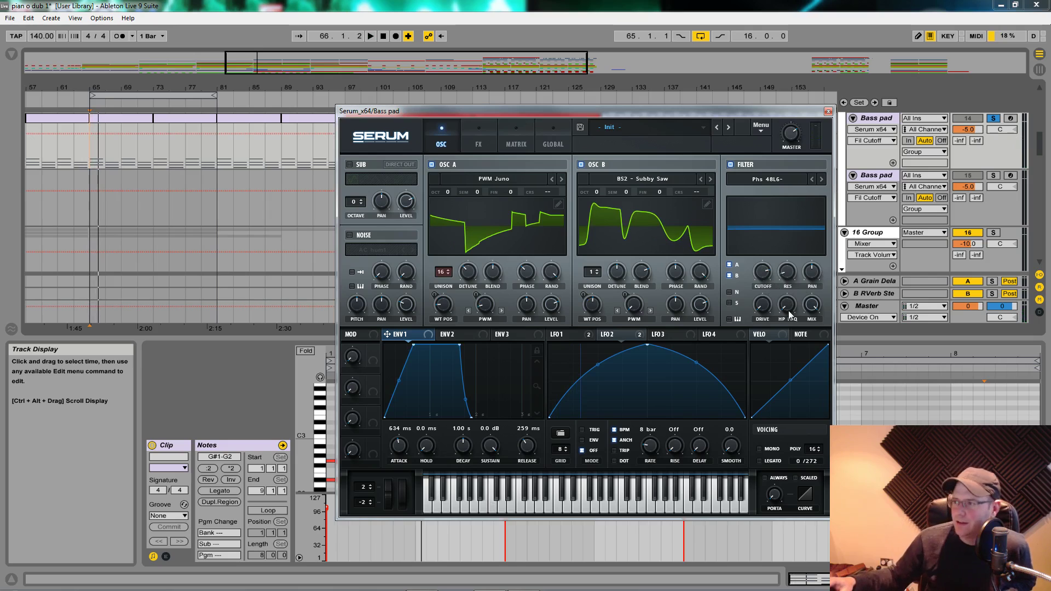
pyautogui.moveTo(790, 314); pyautogui.dragTo(789, 261)
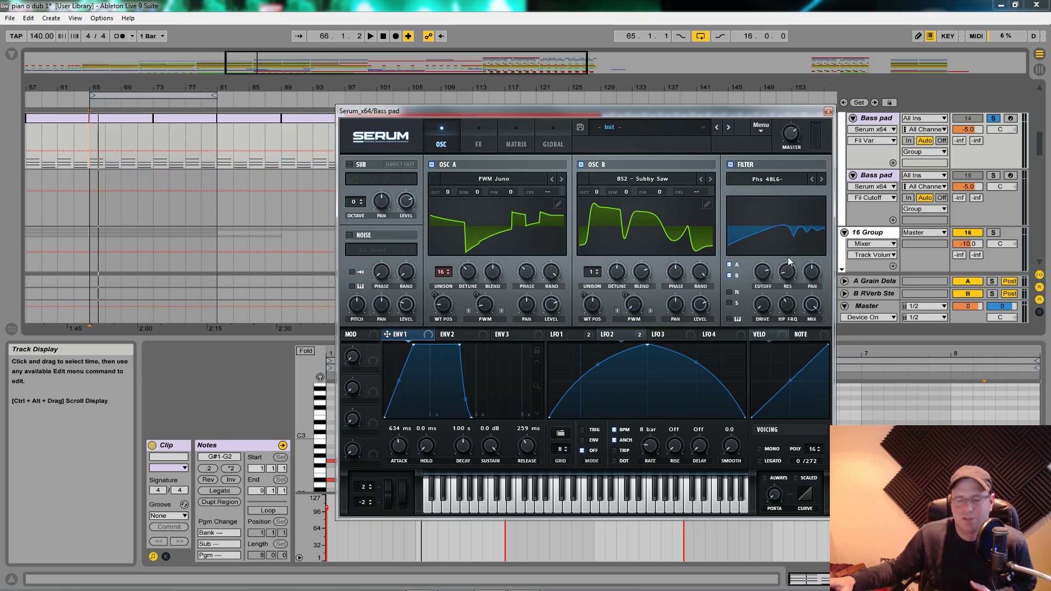
pyautogui.moveTo(792, 308)
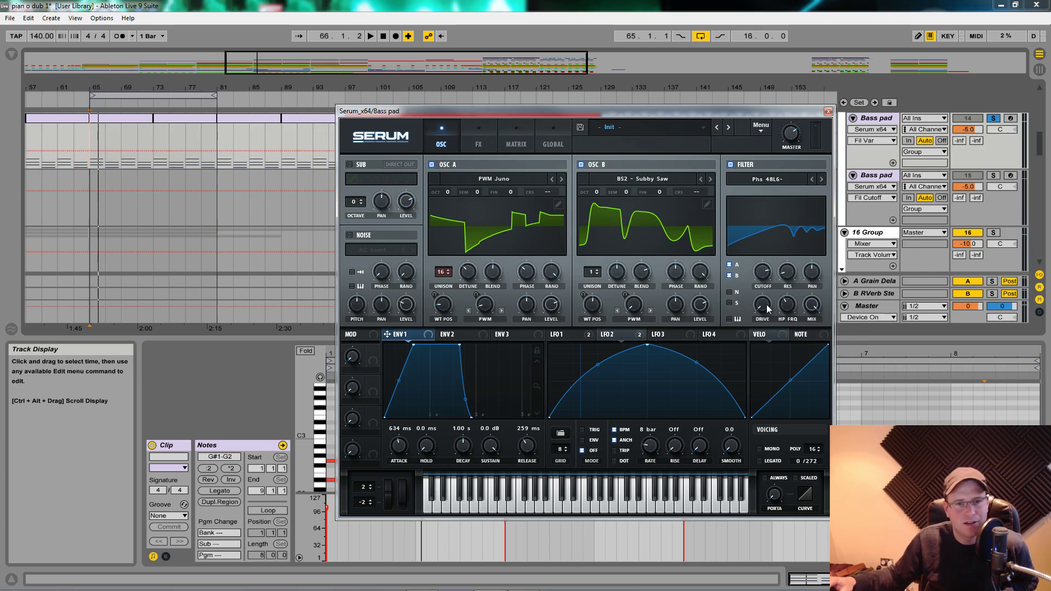
pyautogui.moveTo(787, 272); pyautogui.dragTo(788, 245)
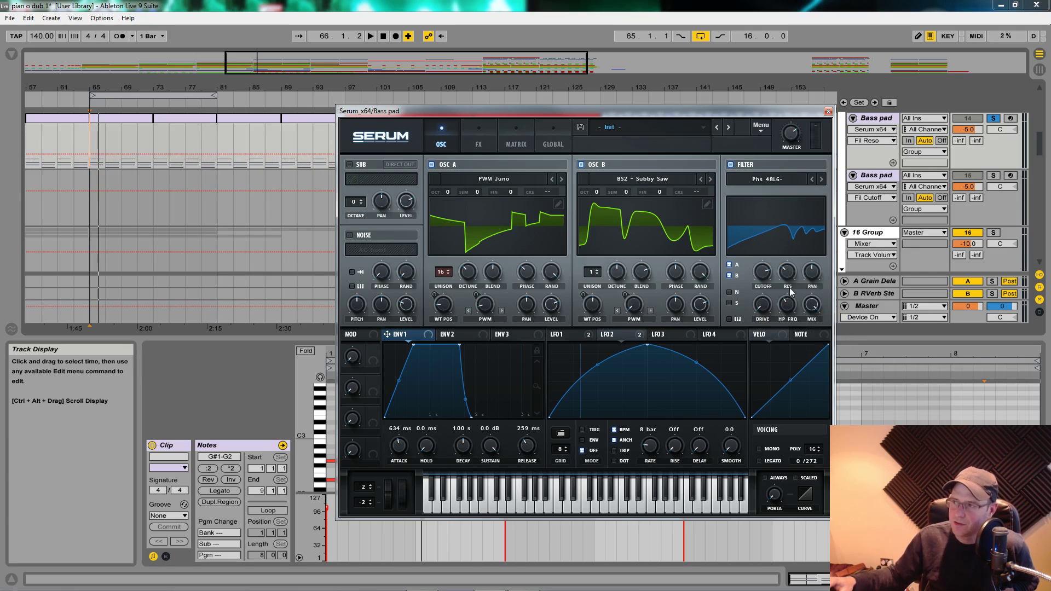
# Step: Increase the filter's drive and audition its effect on the clip
pyautogui.moveTo(769, 308); pyautogui.dragTo(769, 285)
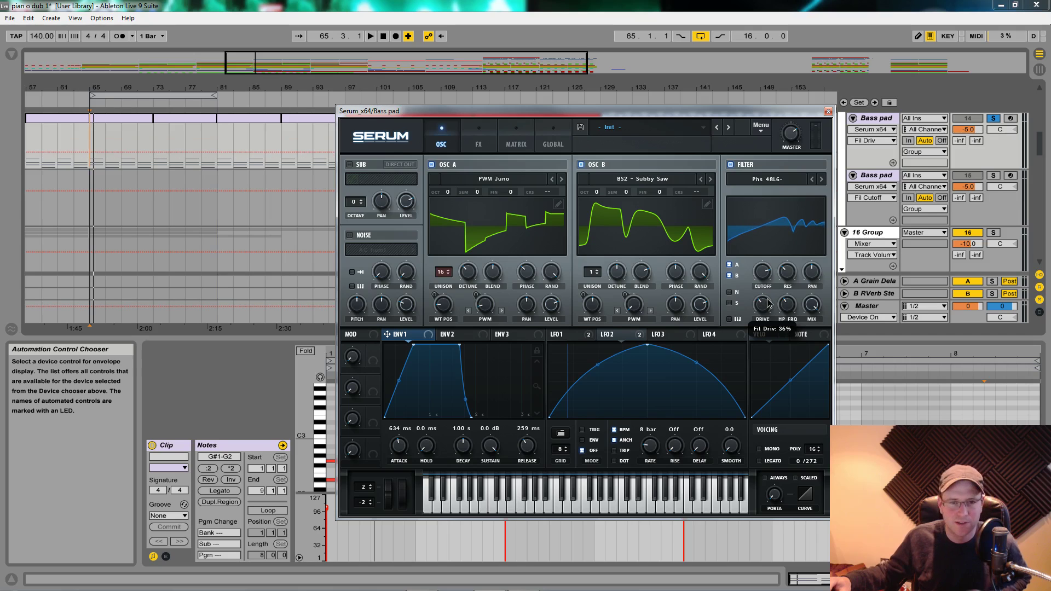
pyautogui.press('space')
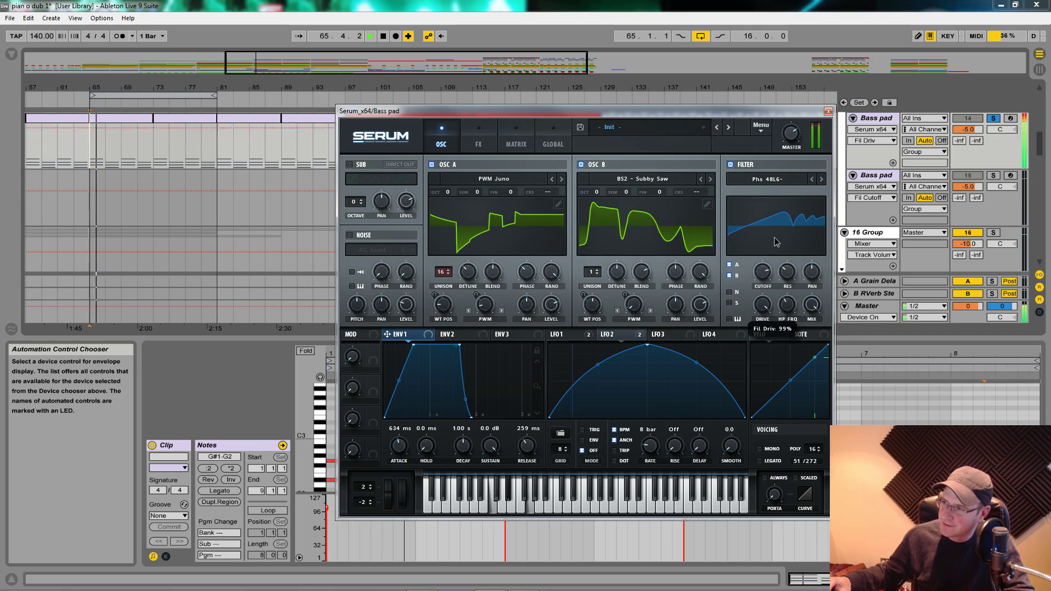
pyautogui.press('space')
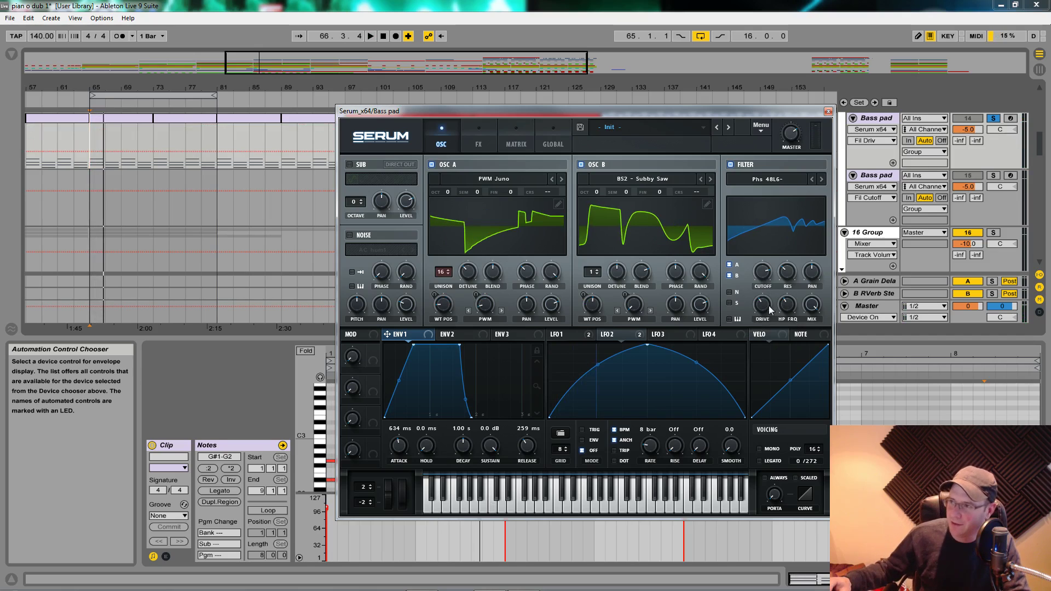
pyautogui.moveTo(769, 310)
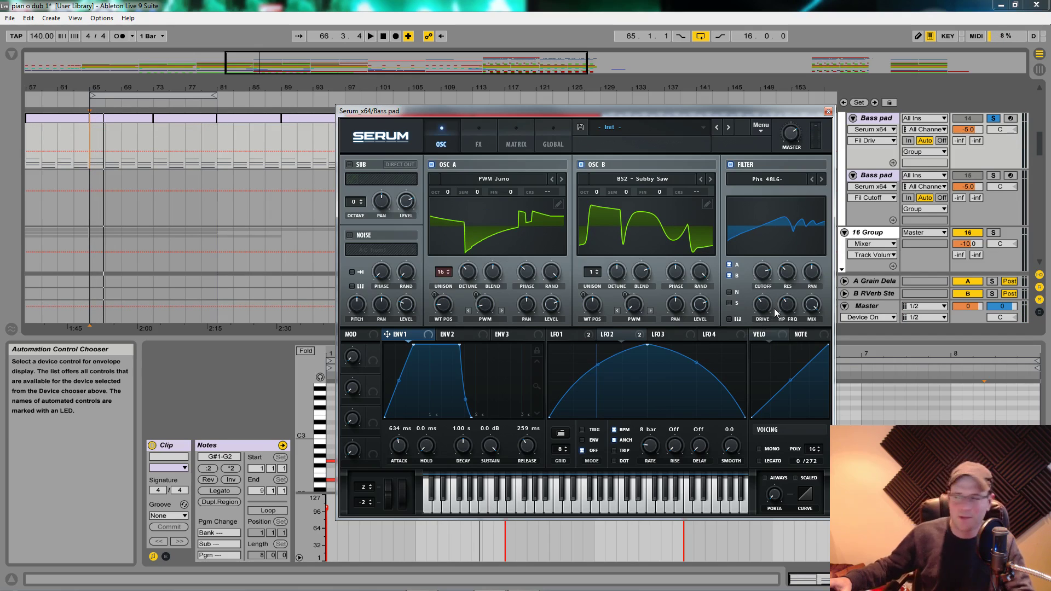
pyautogui.press('space')
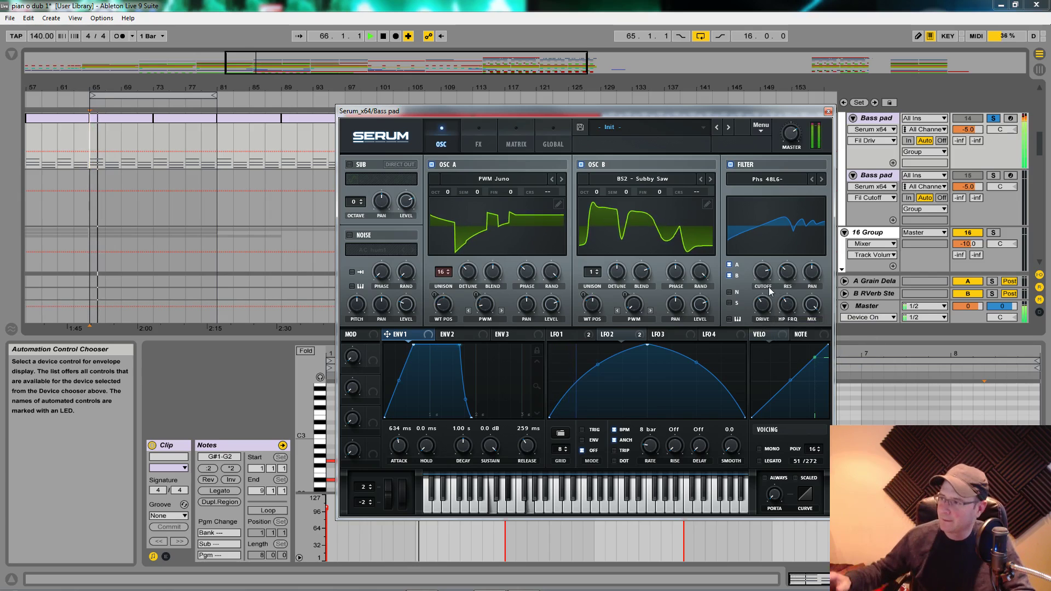
pyautogui.press('space')
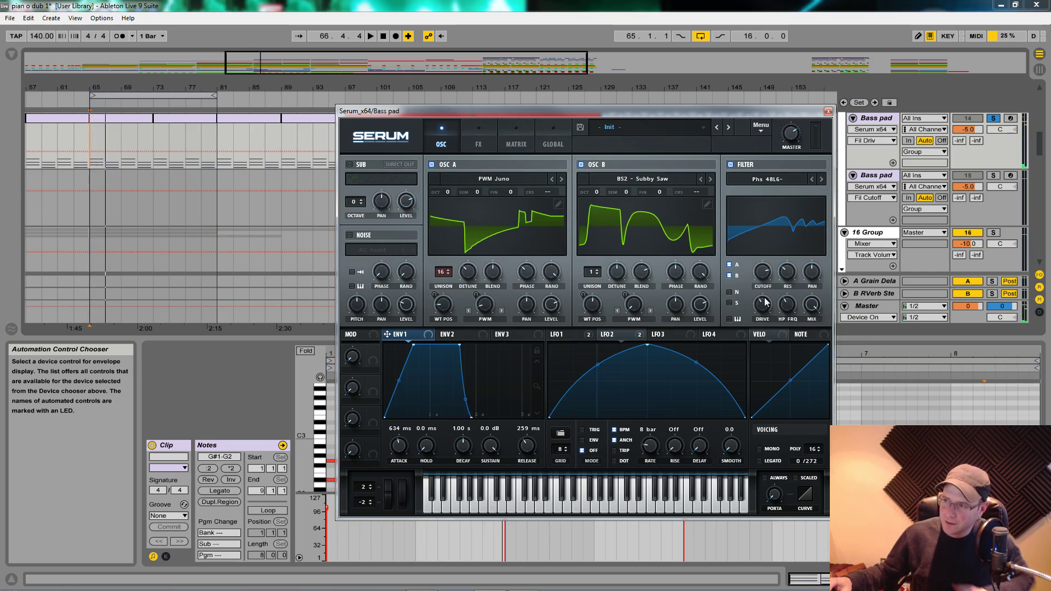
# Step: Assign LFO 2 to the filter cutoff and audition the clip while adjusting the filter mix
pyautogui.moveTo(602, 335); pyautogui.dragTo(753, 310)
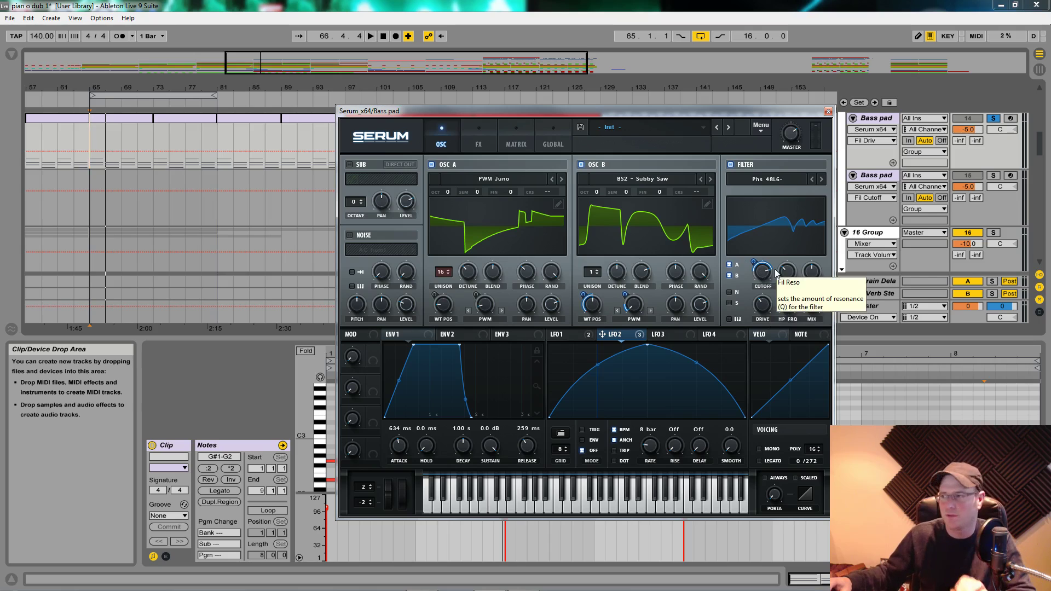
pyautogui.press('space')
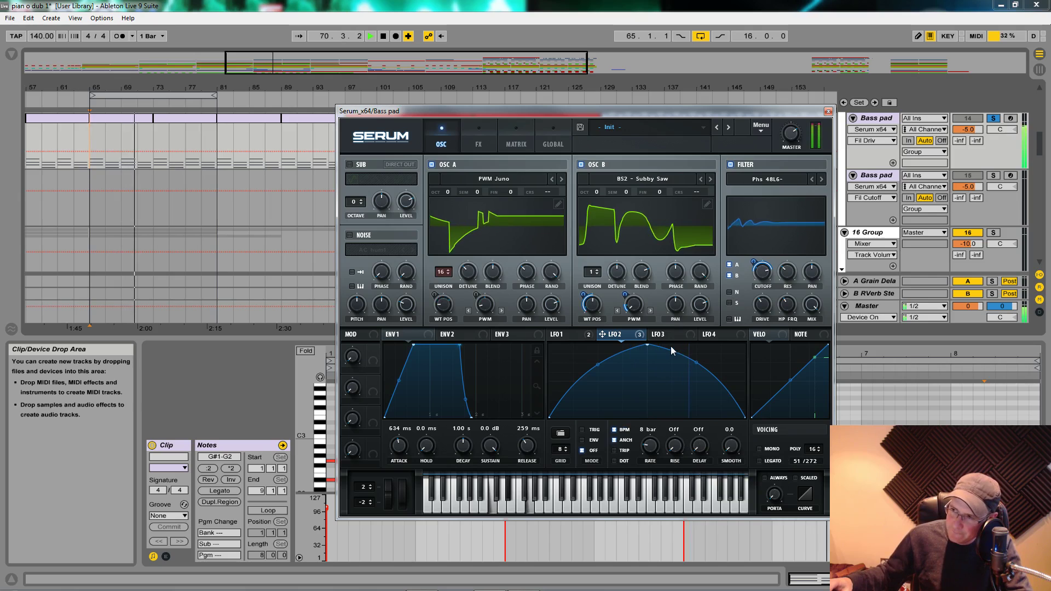
pyautogui.press('space')
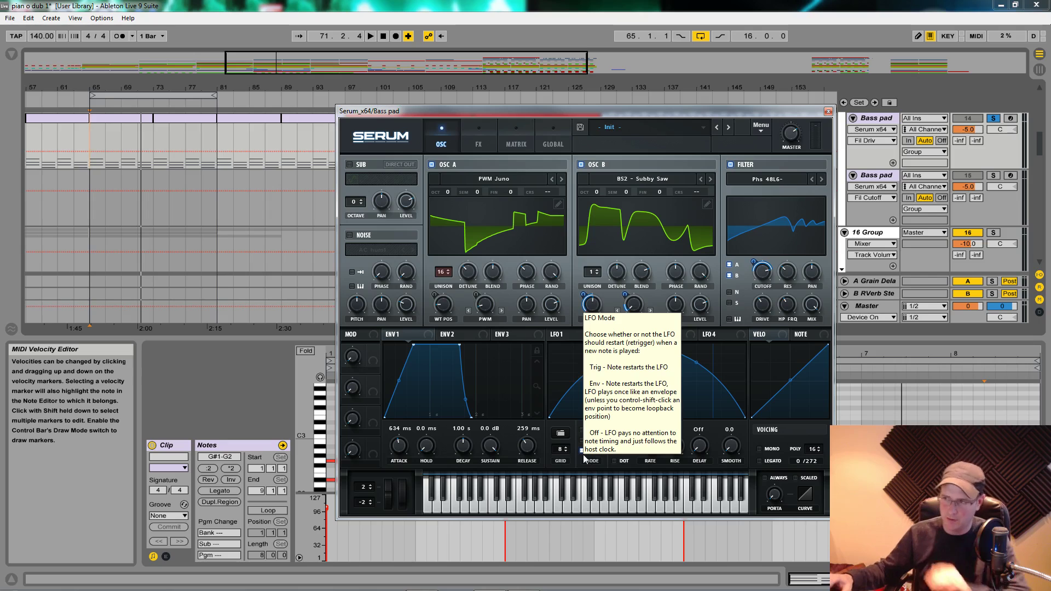
pyautogui.press('space')
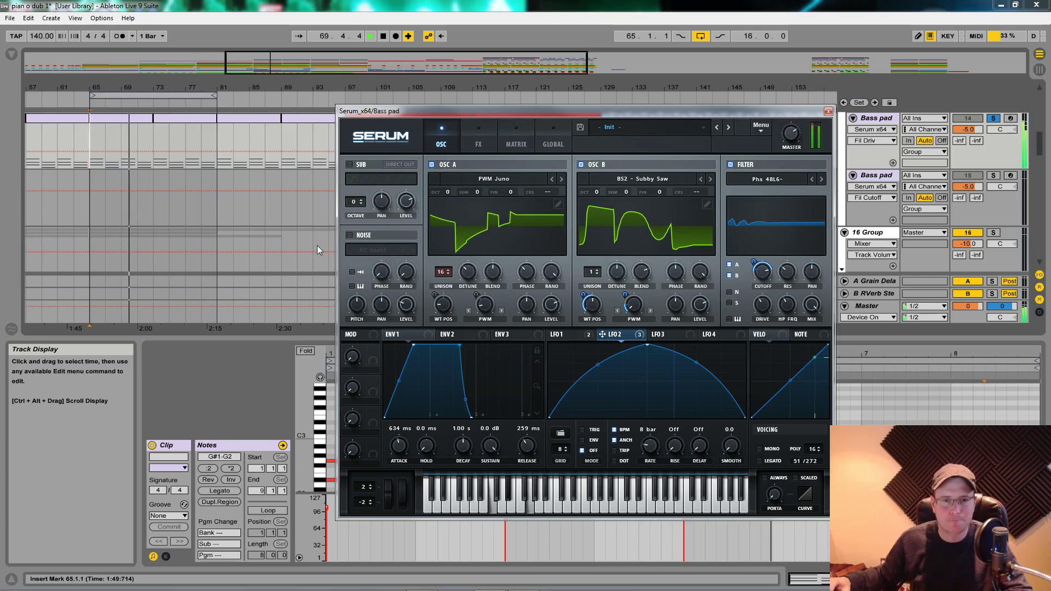
pyautogui.click(812, 304)
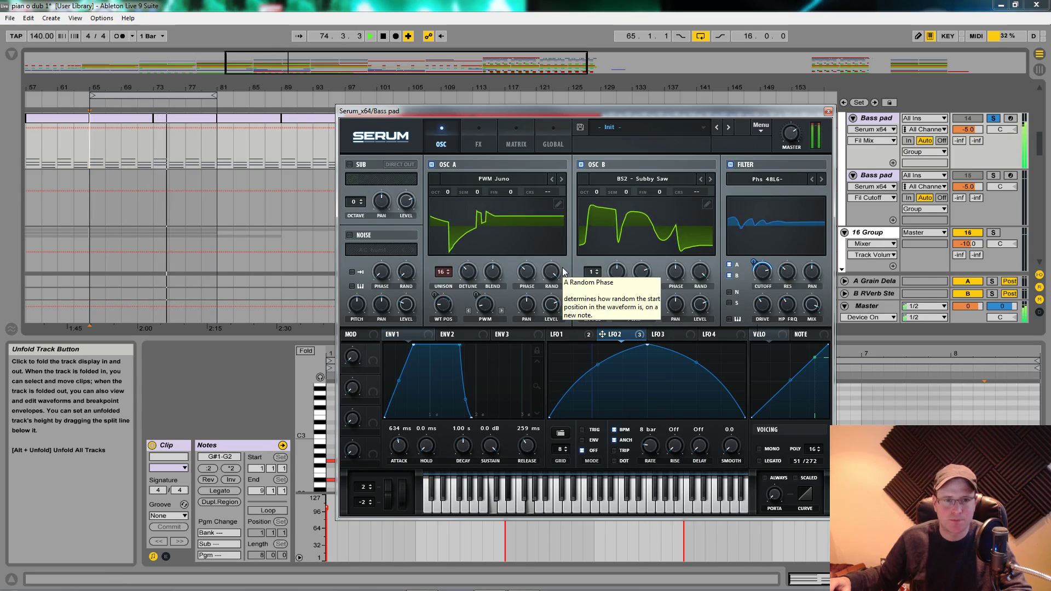
pyautogui.press('space')
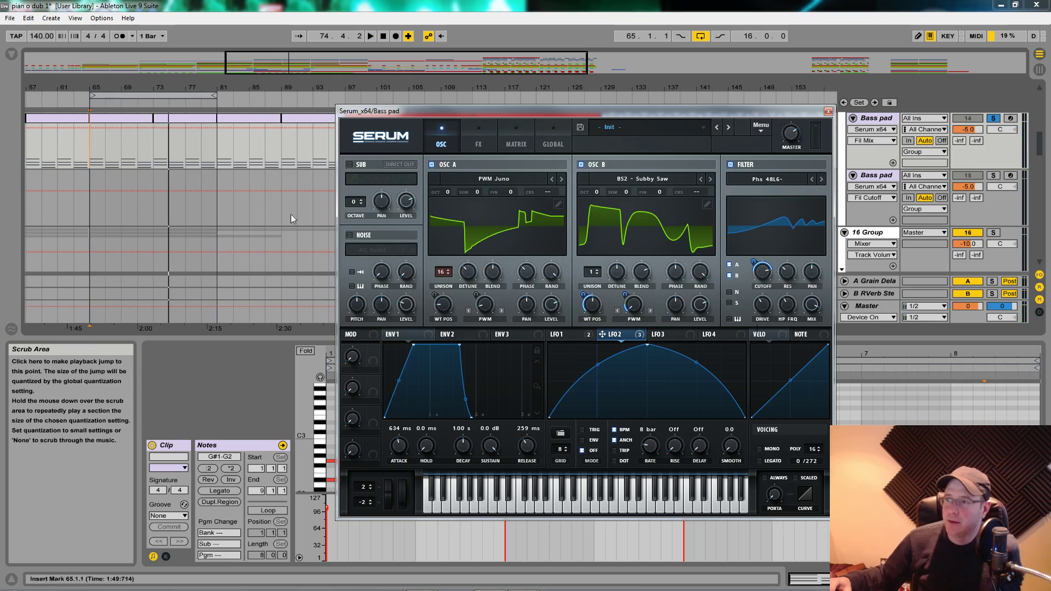
# Step: Enable the Hyper/Dimension effect in the synth's effects rack
pyautogui.click(485, 149)
pyautogui.click(453, 145)
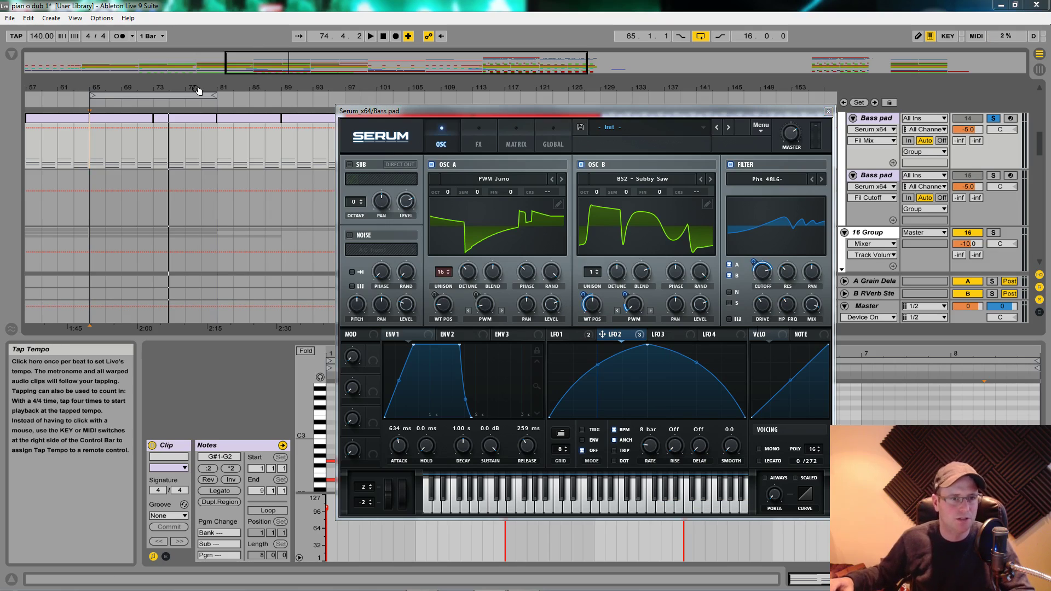
pyautogui.click(474, 136)
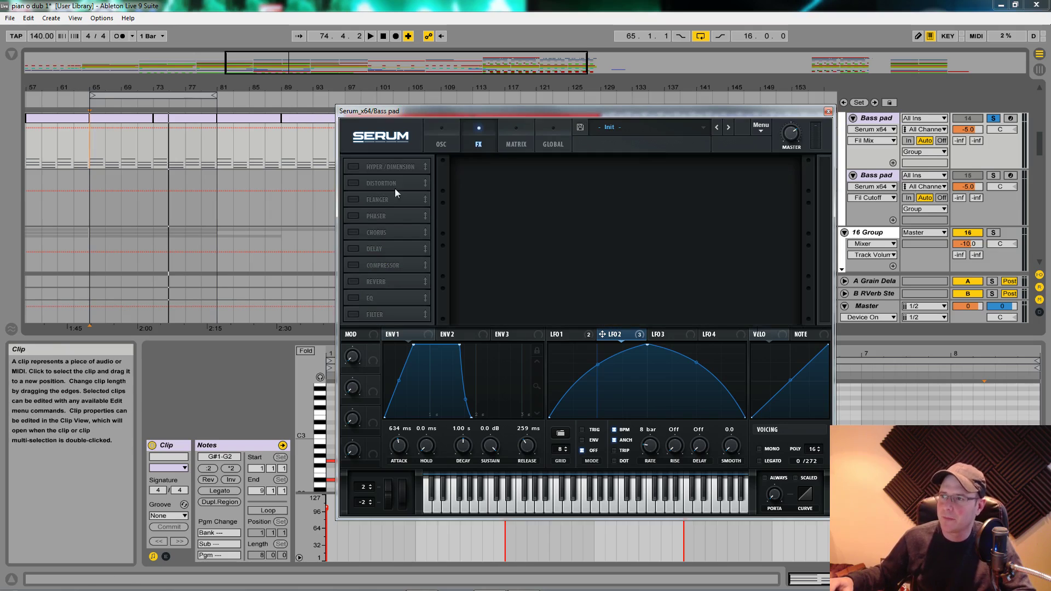
pyautogui.click(351, 166)
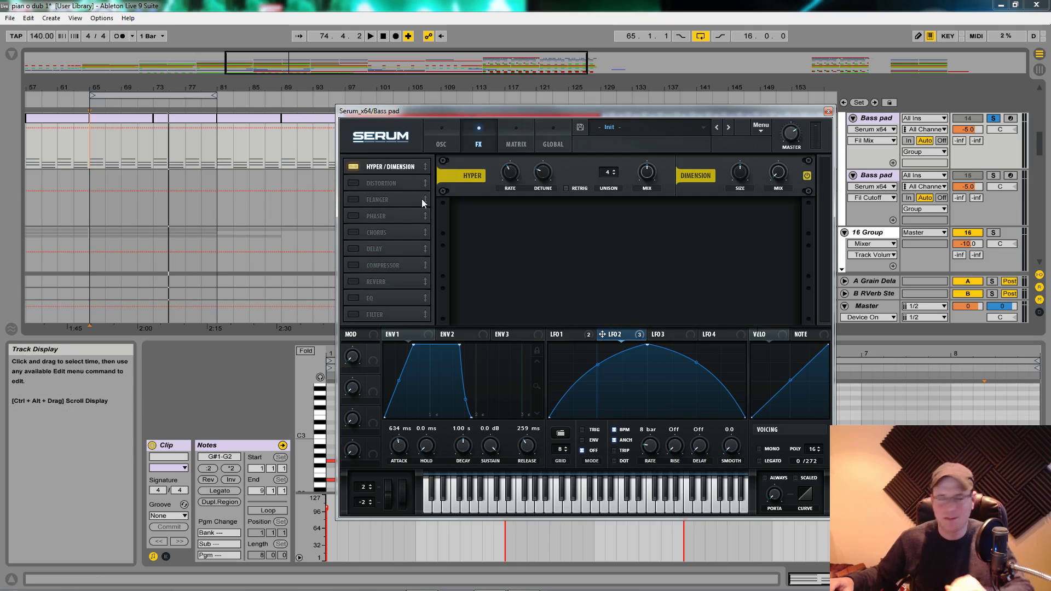
# Step: Adjust the Hyper effect's rate and detune and reduce its mix
pyautogui.moveTo(516, 177); pyautogui.dragTo(515, 175)
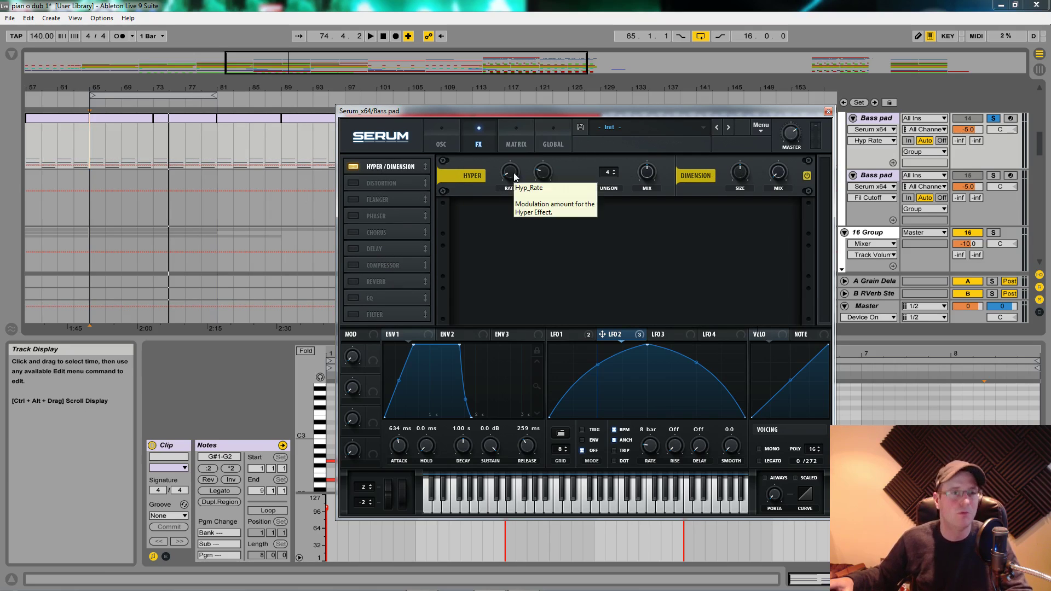
pyautogui.moveTo(515, 175); pyautogui.dragTo(550, 191)
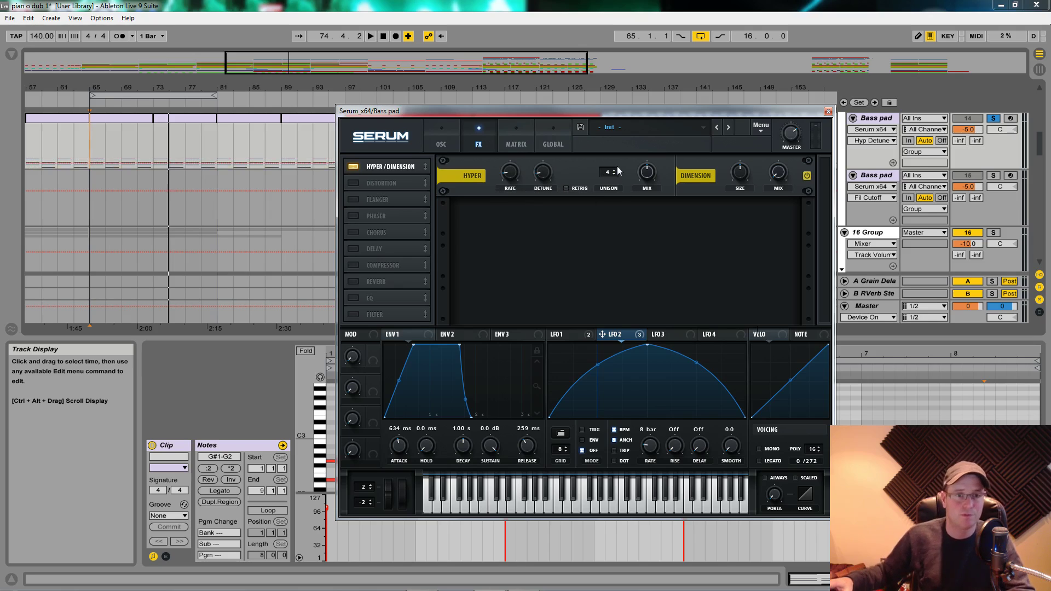
pyautogui.moveTo(652, 181); pyautogui.dragTo(651, 218)
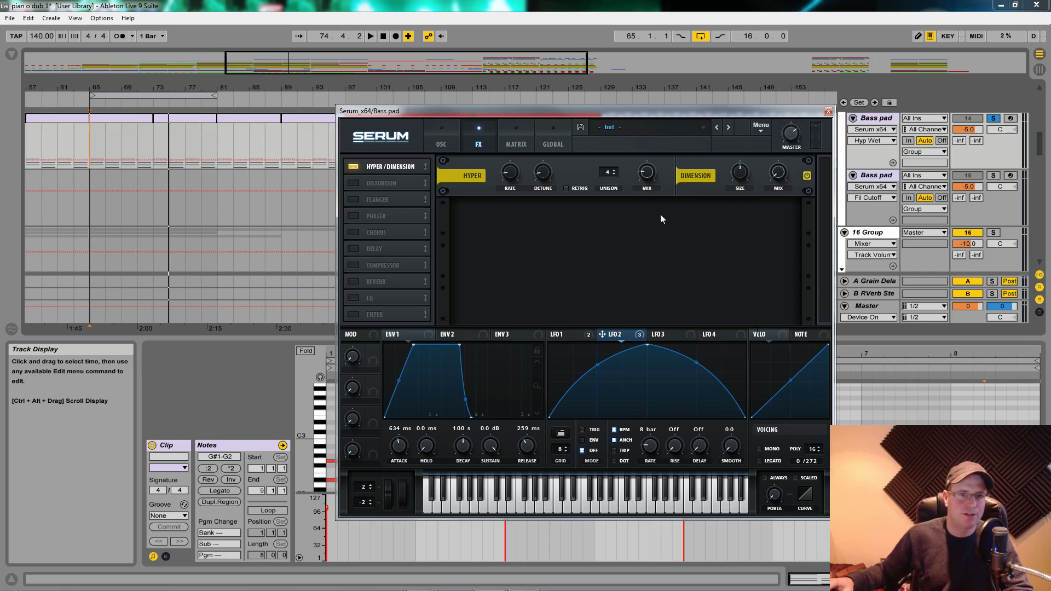
# Step: Audition the clip with the Hyper/Dimension effect and adjust the synth's master volume
pyautogui.press('space')
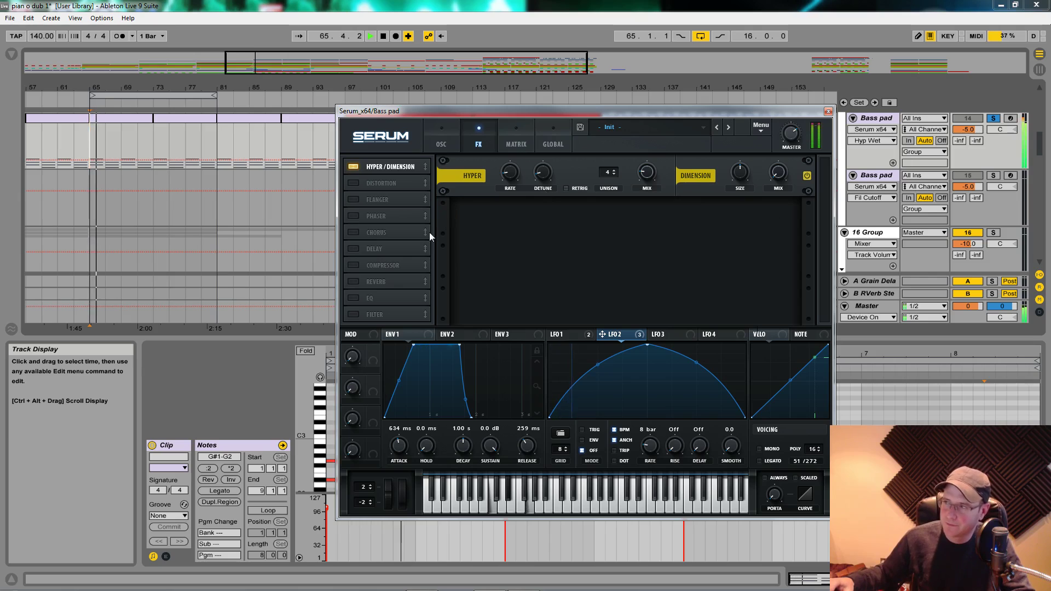
pyautogui.click(794, 153)
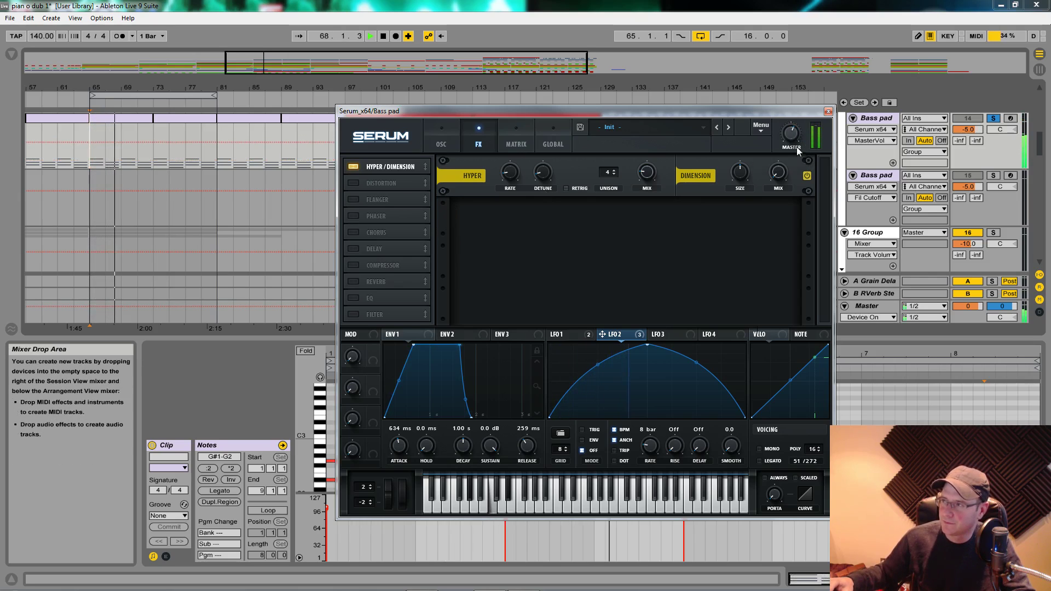
pyautogui.press('space')
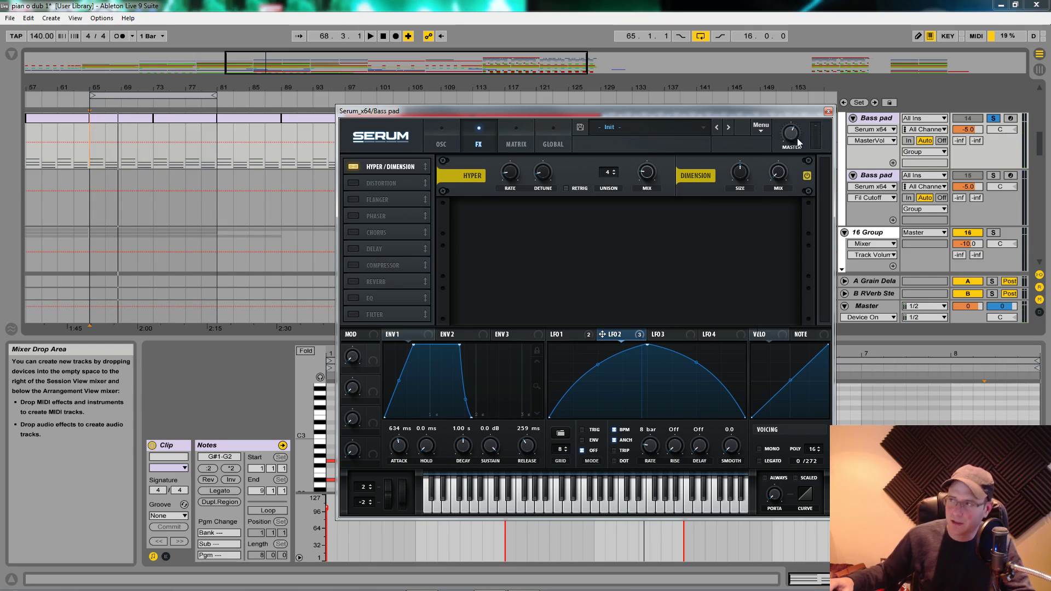
# Step: Audition the clip and raise the first Bass pad track's volume to -3.1 dB
pyautogui.press('space')
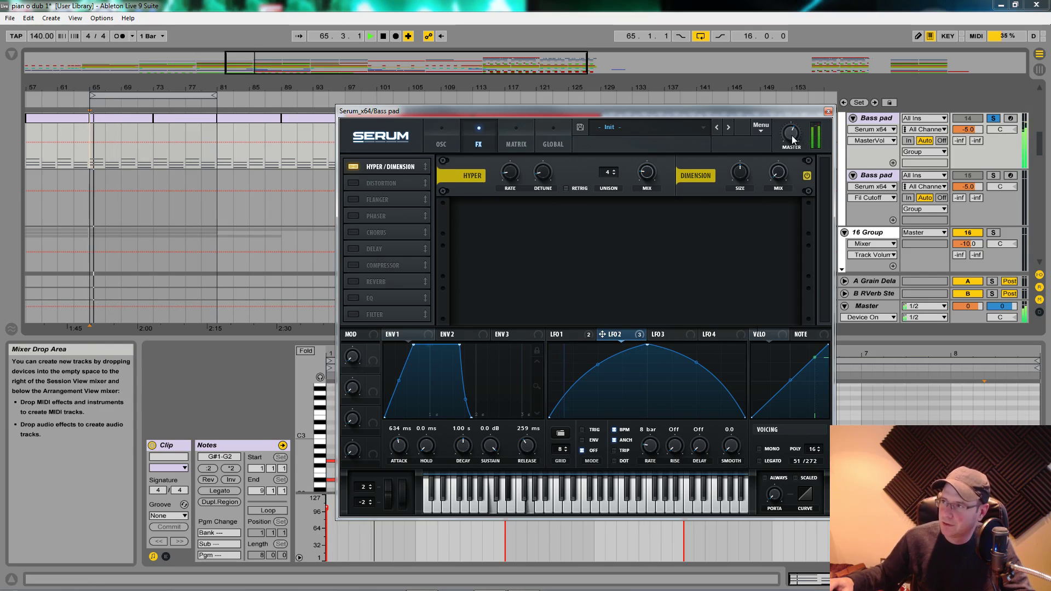
pyautogui.moveTo(792, 141)
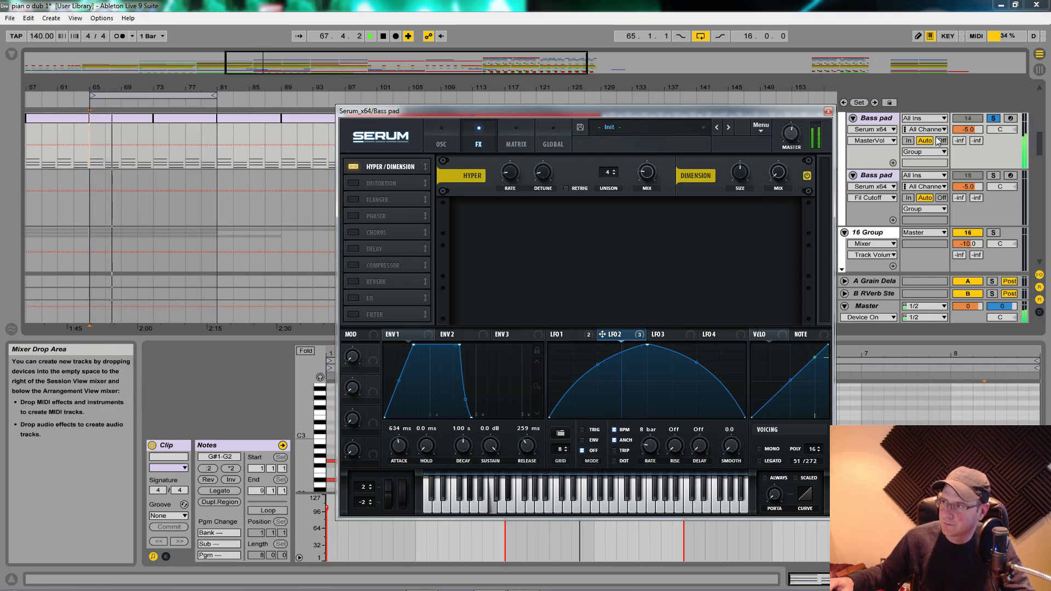
pyautogui.moveTo(967, 129); pyautogui.dragTo(968, 120)
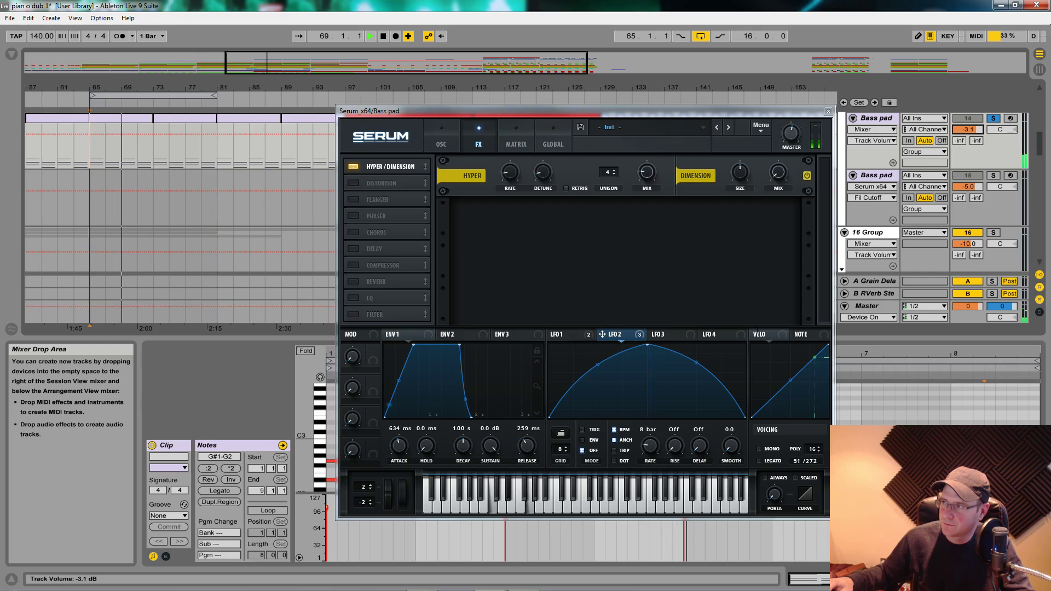
pyautogui.press('space')
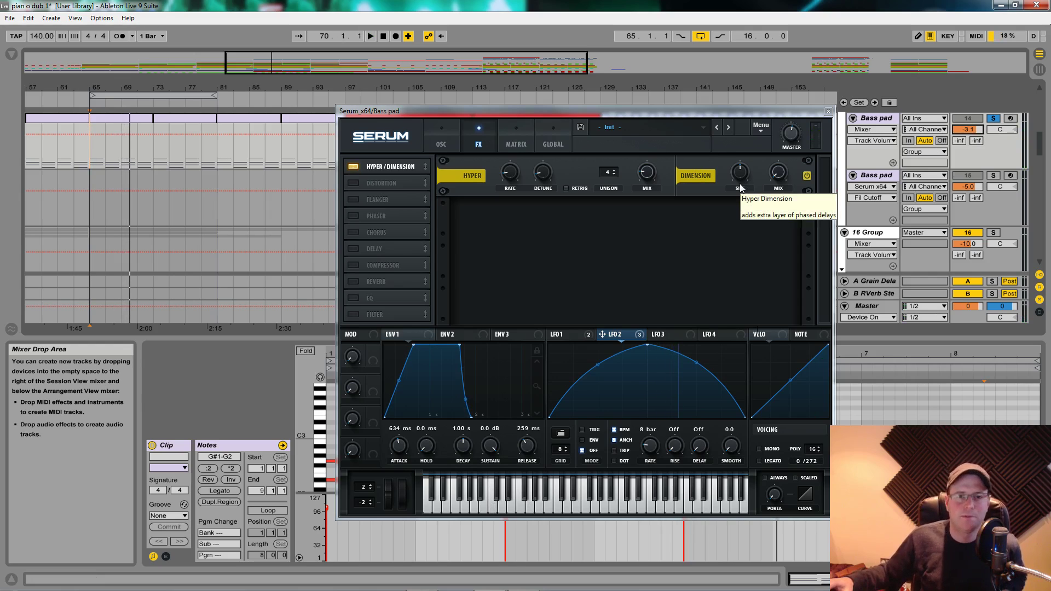
# Step: Set the Dimension effect's size to about 11% and its mix to about 30%, and audition the clip
pyautogui.click(739, 176)
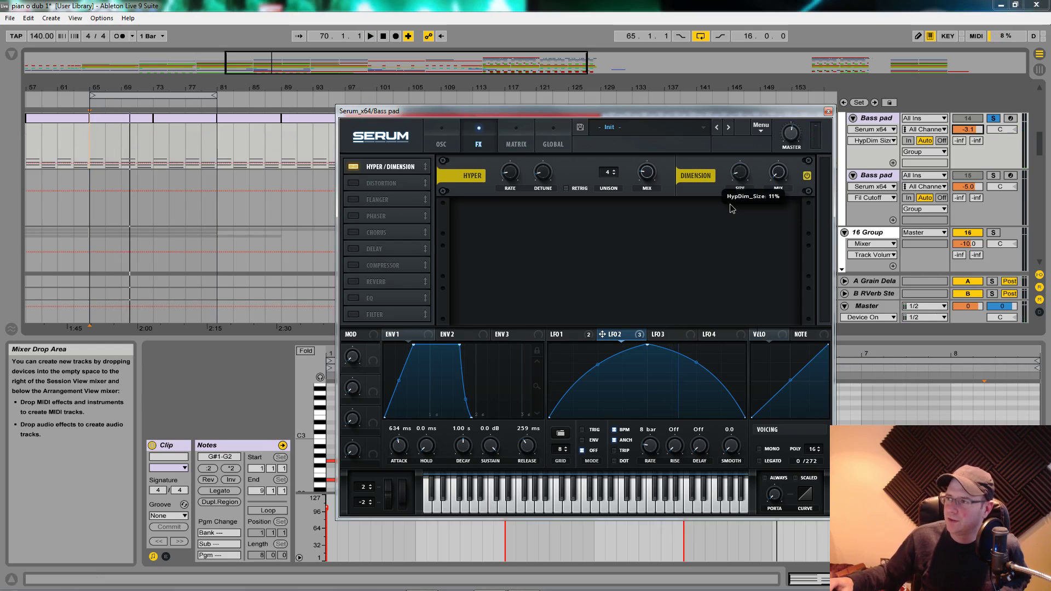
pyautogui.click(777, 173)
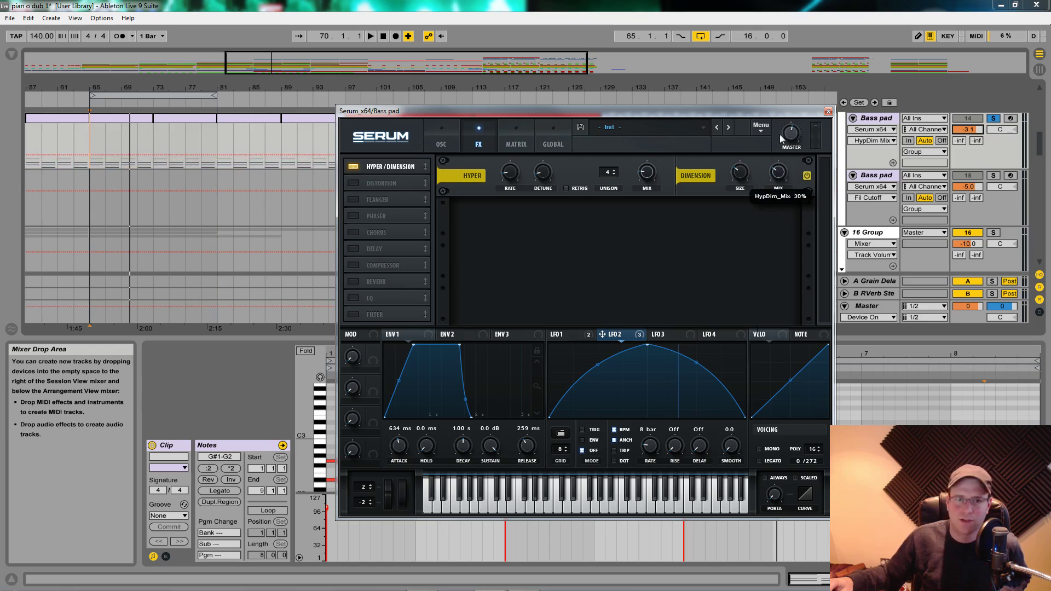
pyautogui.press('space')
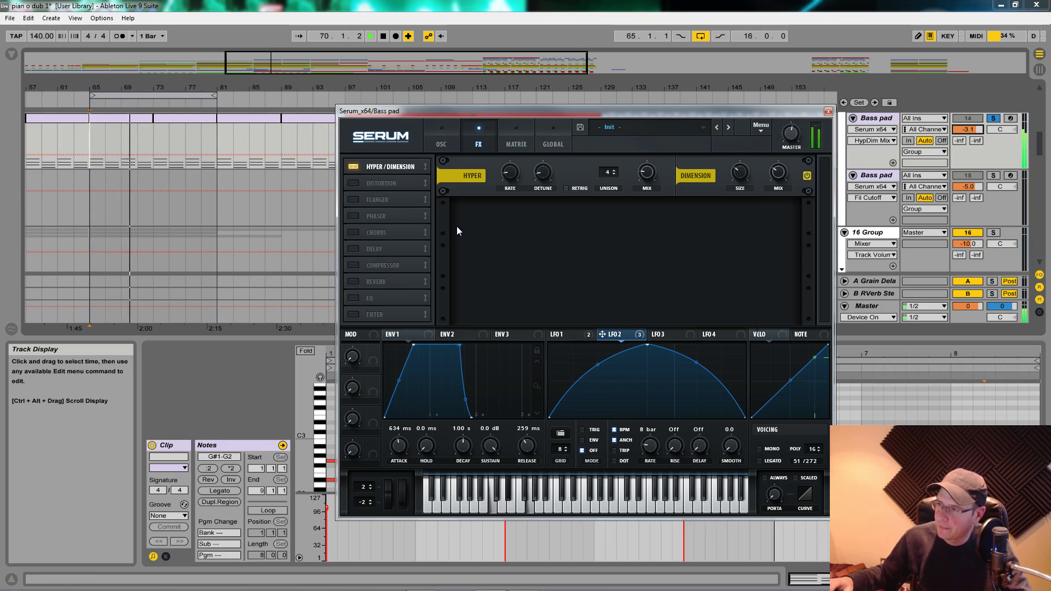
pyautogui.press('space')
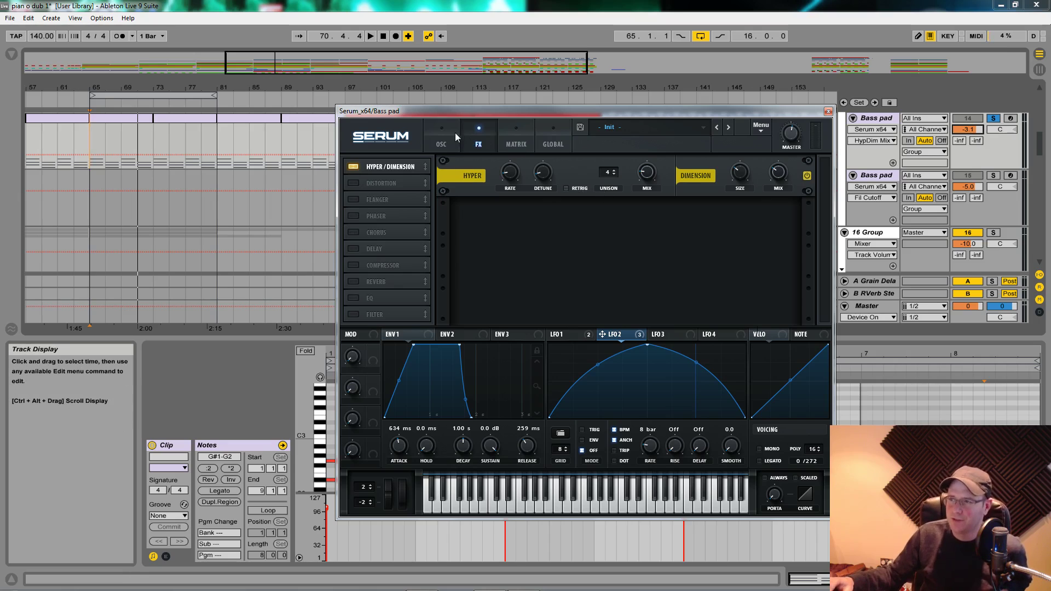
# Step: Enable the EQ effect and move it up the effects chain to sit directly below Distortion
pyautogui.click(443, 144)
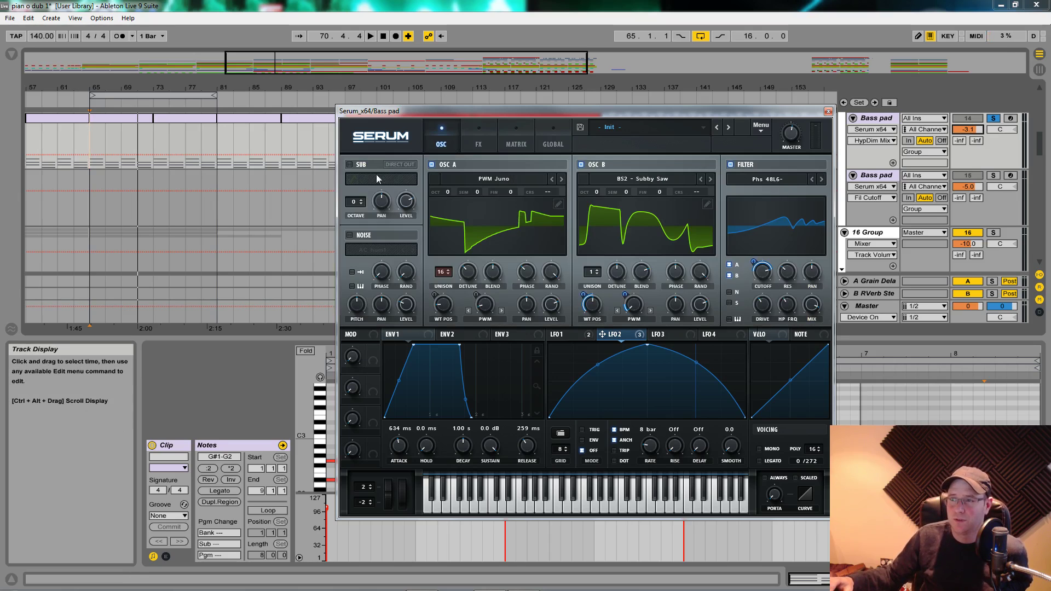
pyautogui.click(525, 147)
pyautogui.click(495, 144)
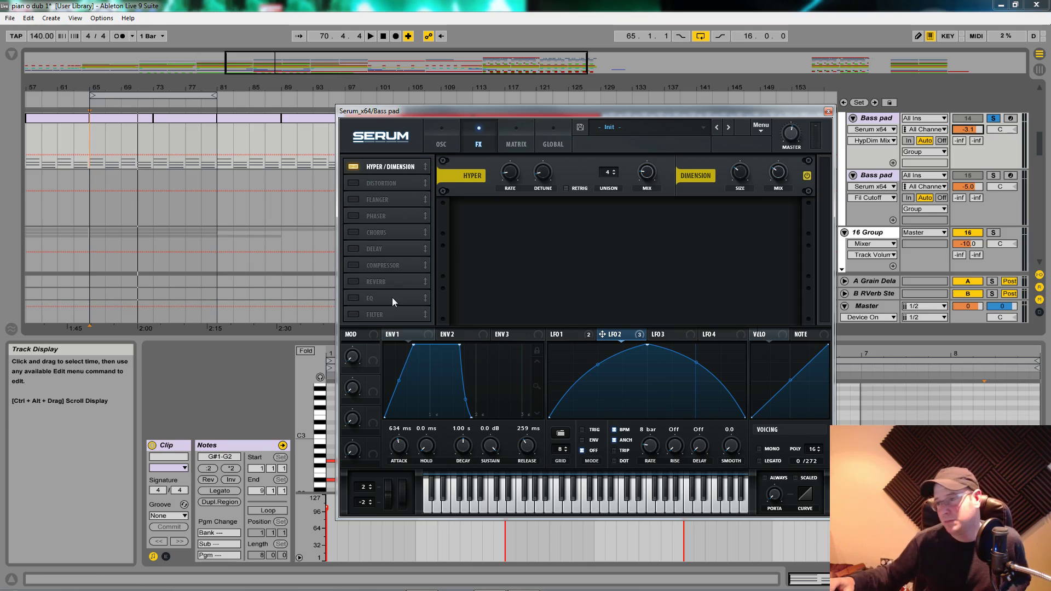
pyautogui.click(353, 298)
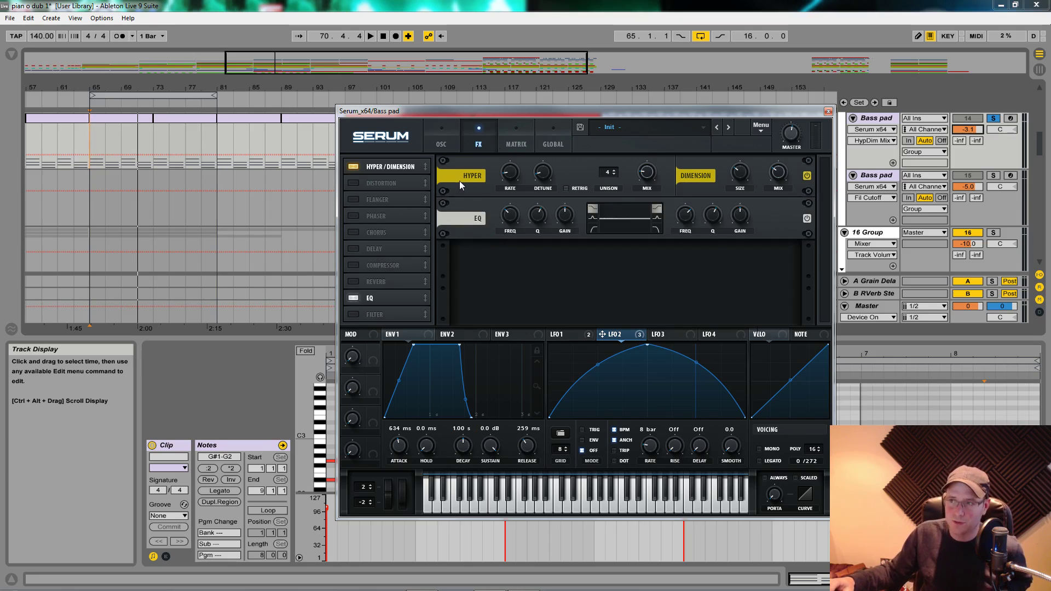
pyautogui.moveTo(383, 303); pyautogui.dragTo(384, 199)
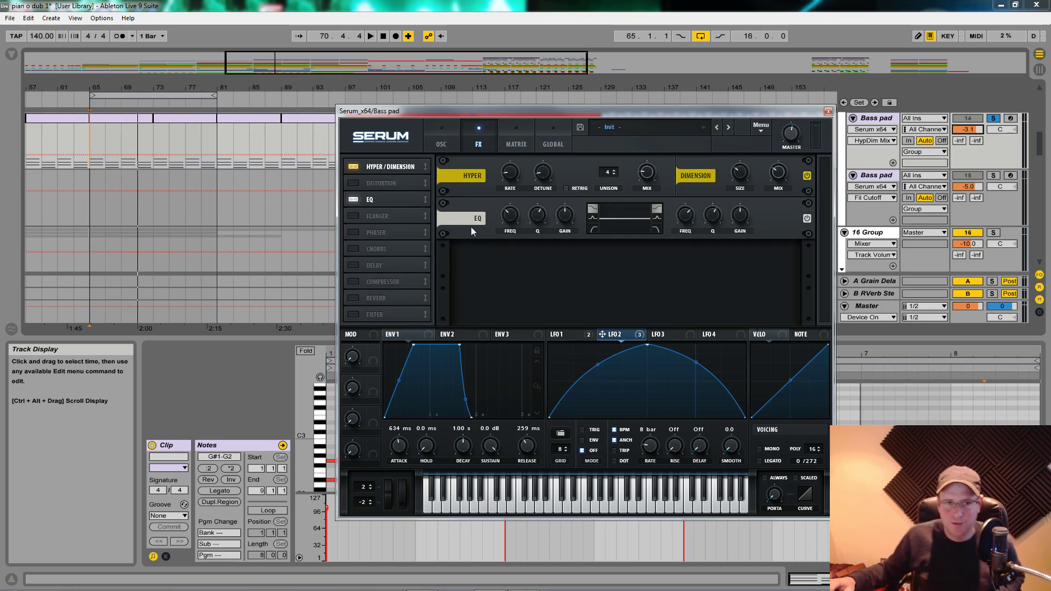
# Step: Switch both EQ bands to the peak shape, then adjust the low band's frequency and boost its gain
pyautogui.click(595, 219)
pyautogui.click(658, 217)
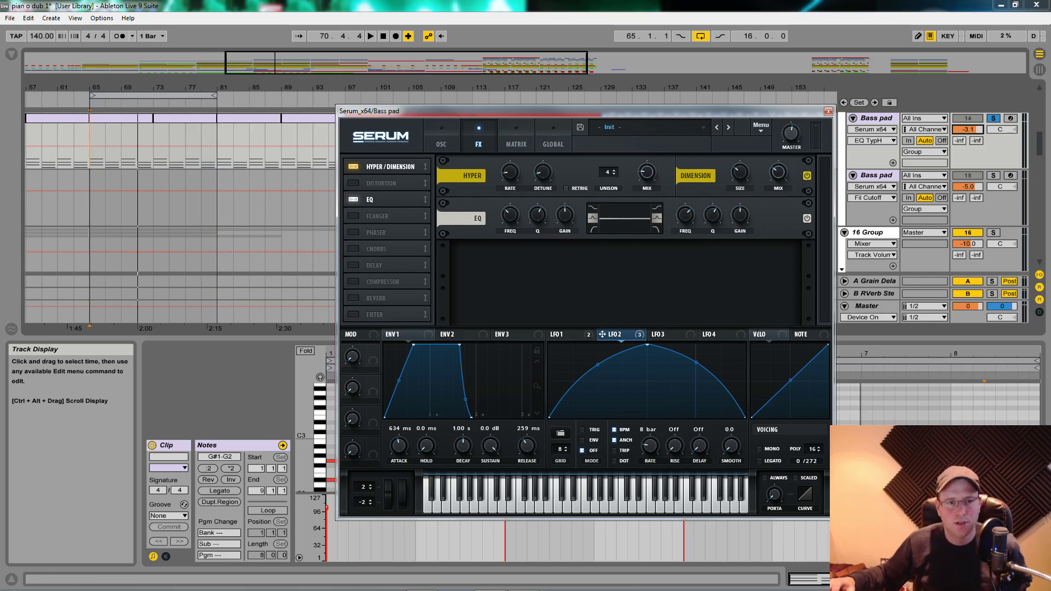
pyautogui.click(509, 212)
pyautogui.moveTo(509, 212); pyautogui.dragTo(510, 211)
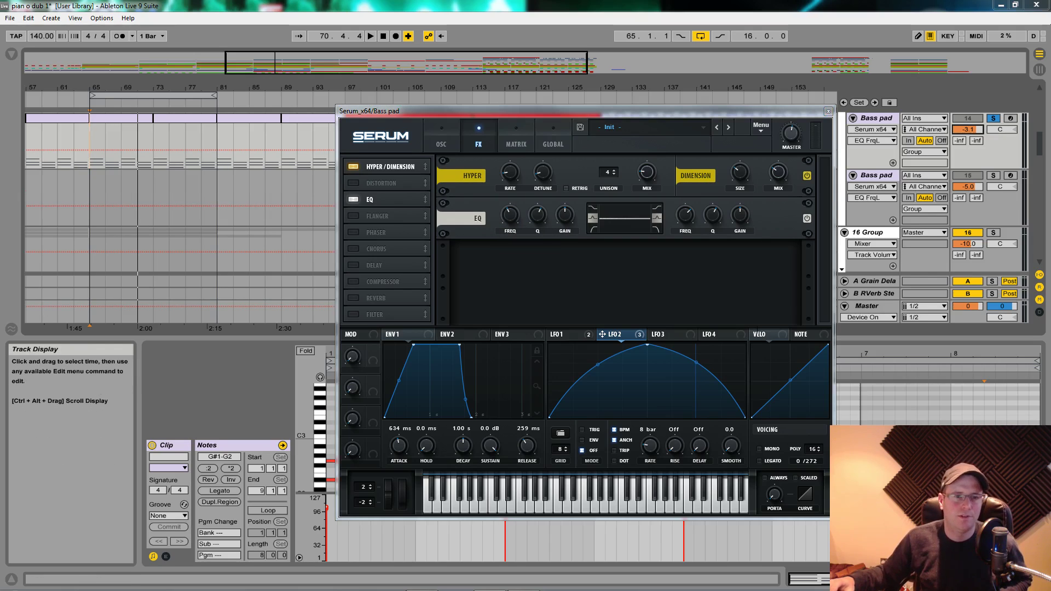
pyautogui.moveTo(509, 214); pyautogui.dragTo(572, 218)
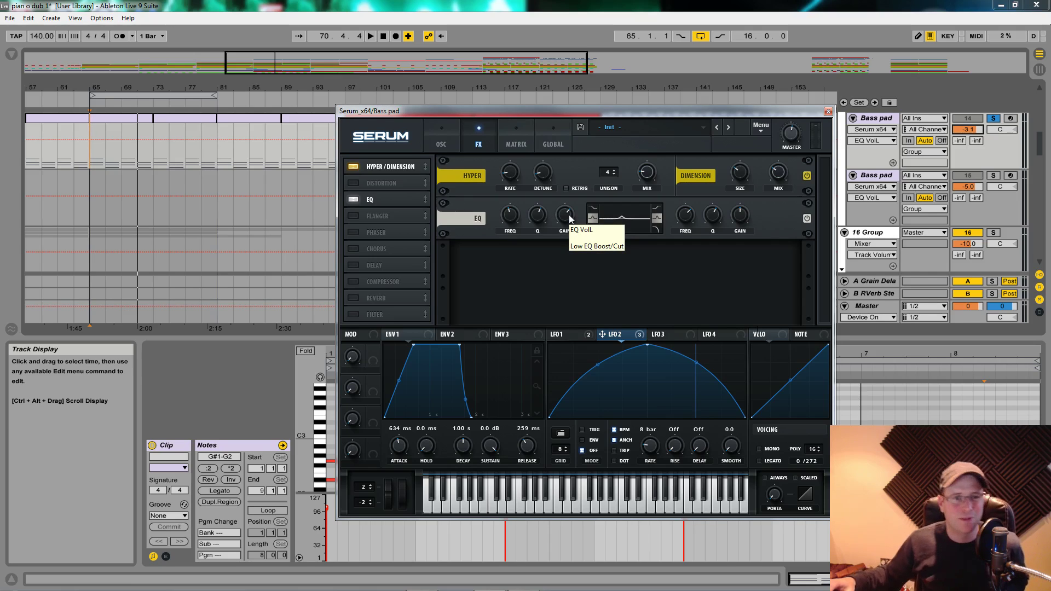
pyautogui.moveTo(569, 219); pyautogui.dragTo(571, 218)
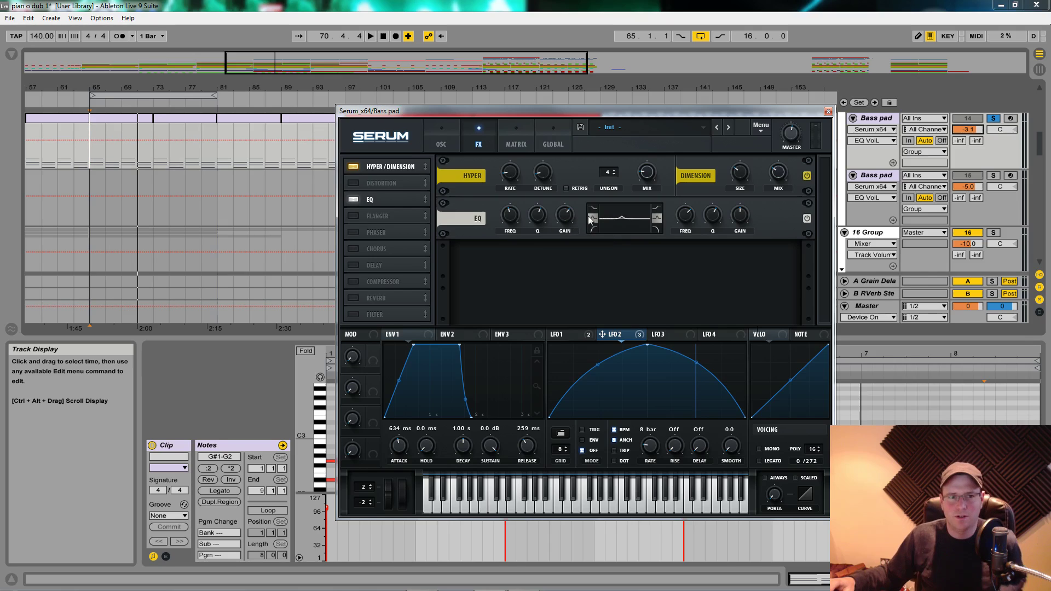
# Step: Raise the EQ's high-band frequency, boost its gain, and set the low-band gain to about 6.9 dB
pyautogui.click(658, 219)
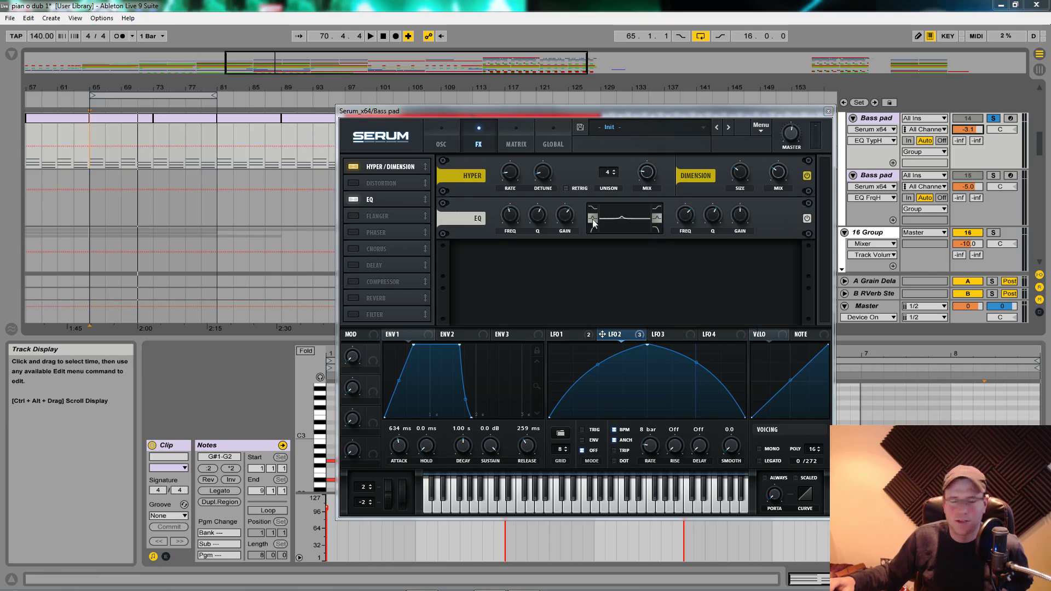
pyautogui.click(689, 211)
pyautogui.scroll(3, 690, 208)
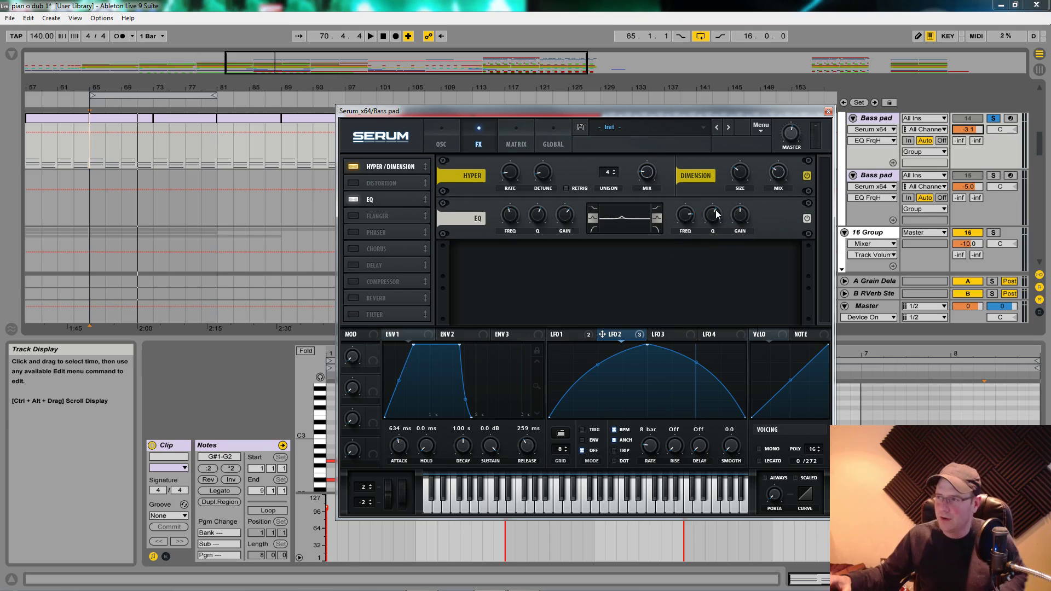
pyautogui.click(739, 225)
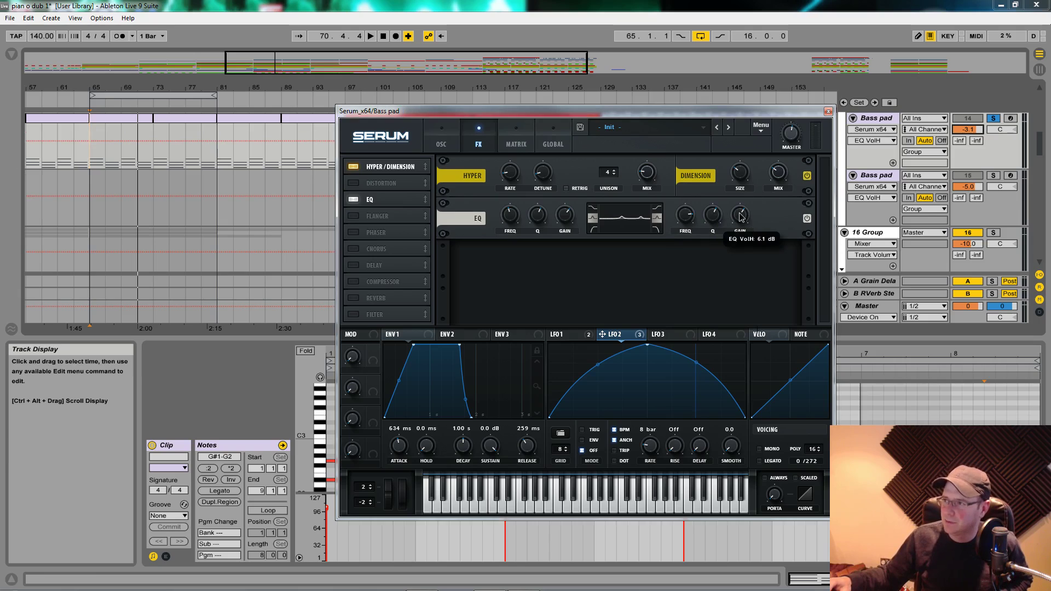
pyautogui.click(564, 217)
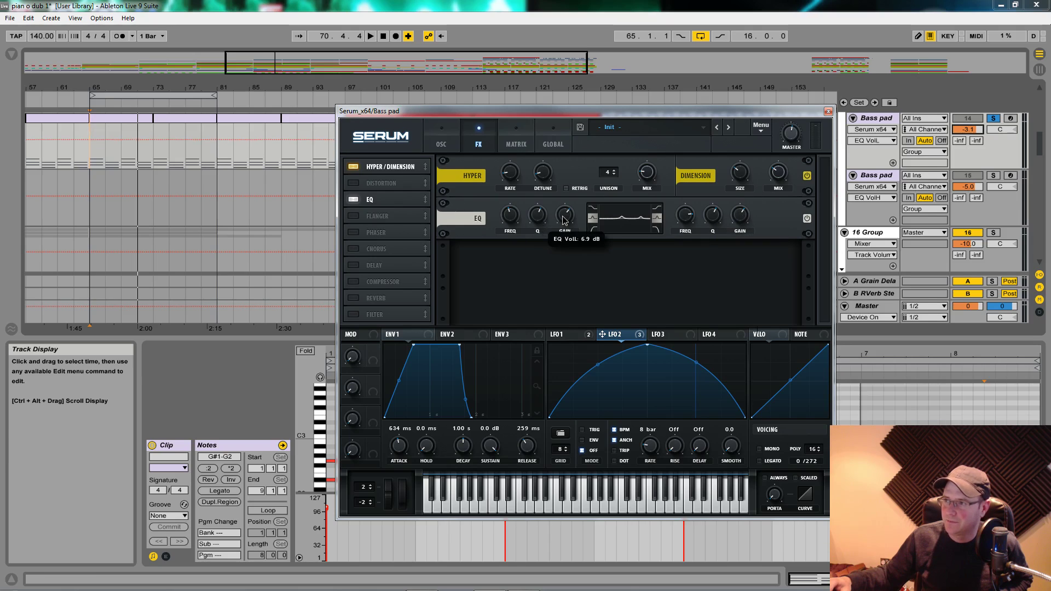
pyautogui.click(742, 214)
pyautogui.moveTo(743, 215); pyautogui.dragTo(741, 215)
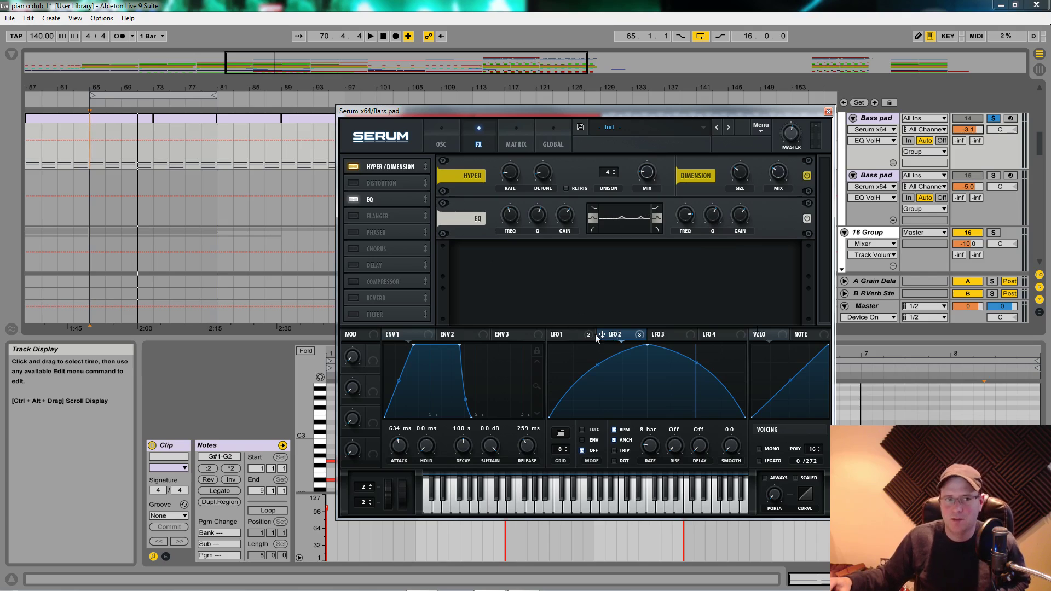
# Step: Assign LFO 2 to both EQ band frequencies with negative modulation amounts, about -46 on the high band, and audition the clip
pyautogui.moveTo(603, 335); pyautogui.dragTo(513, 218)
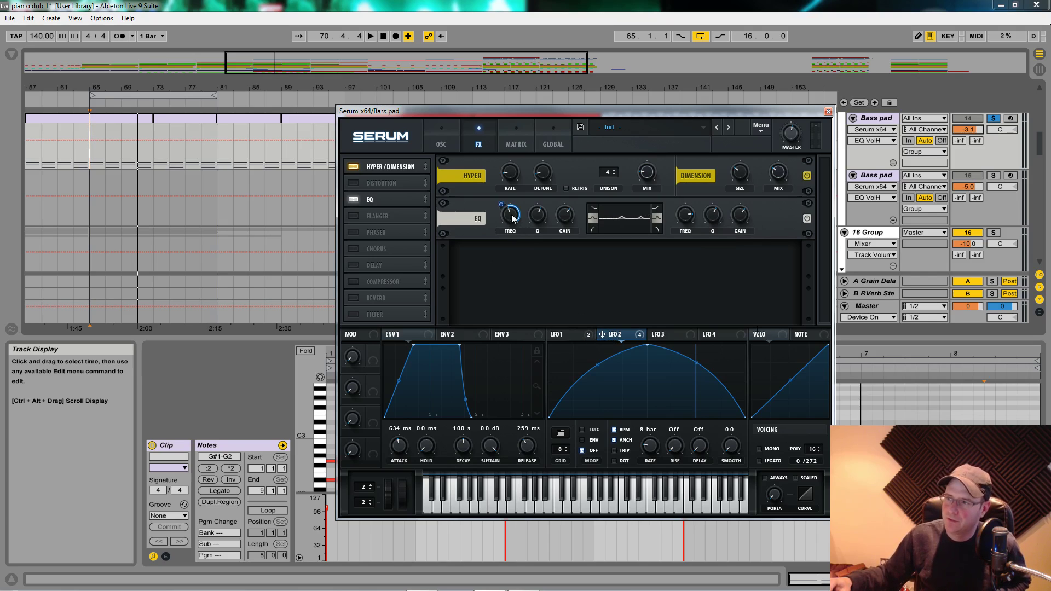
pyautogui.moveTo(598, 336); pyautogui.dragTo(689, 219)
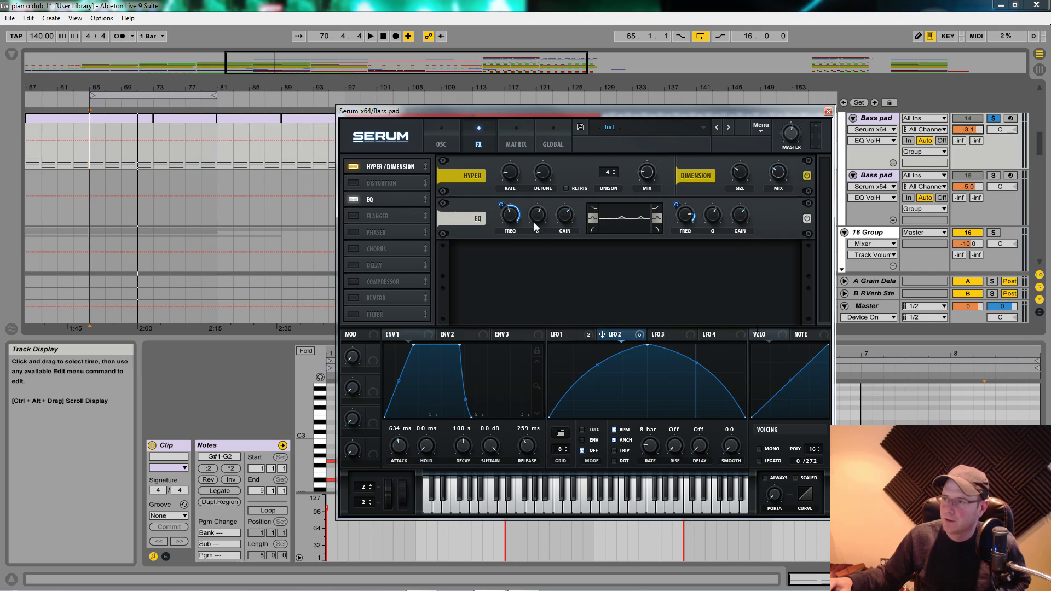
pyautogui.moveTo(501, 225)
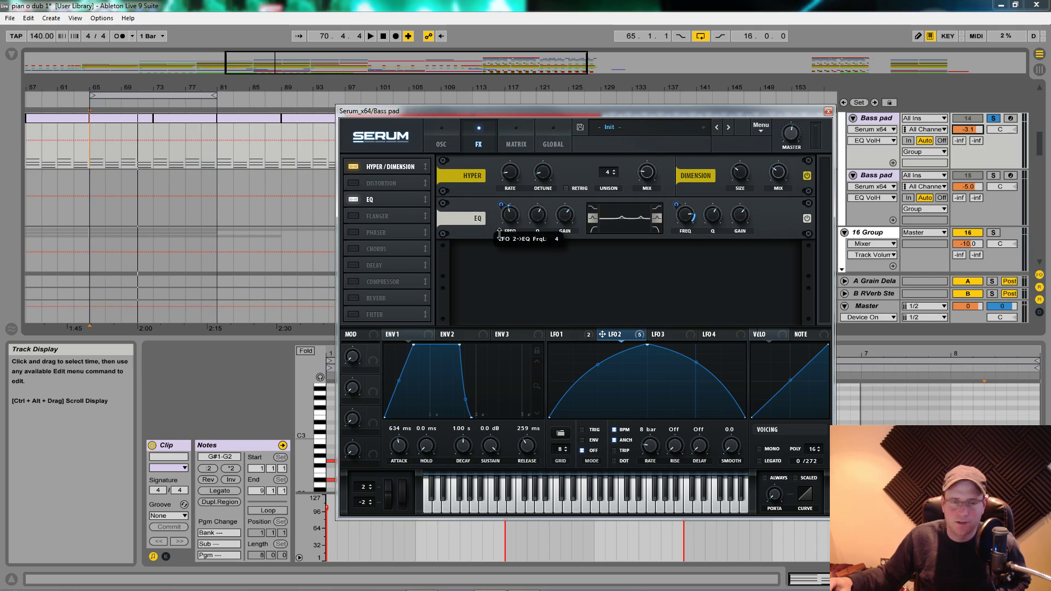
pyautogui.moveTo(499, 240); pyautogui.dragTo(500, 249)
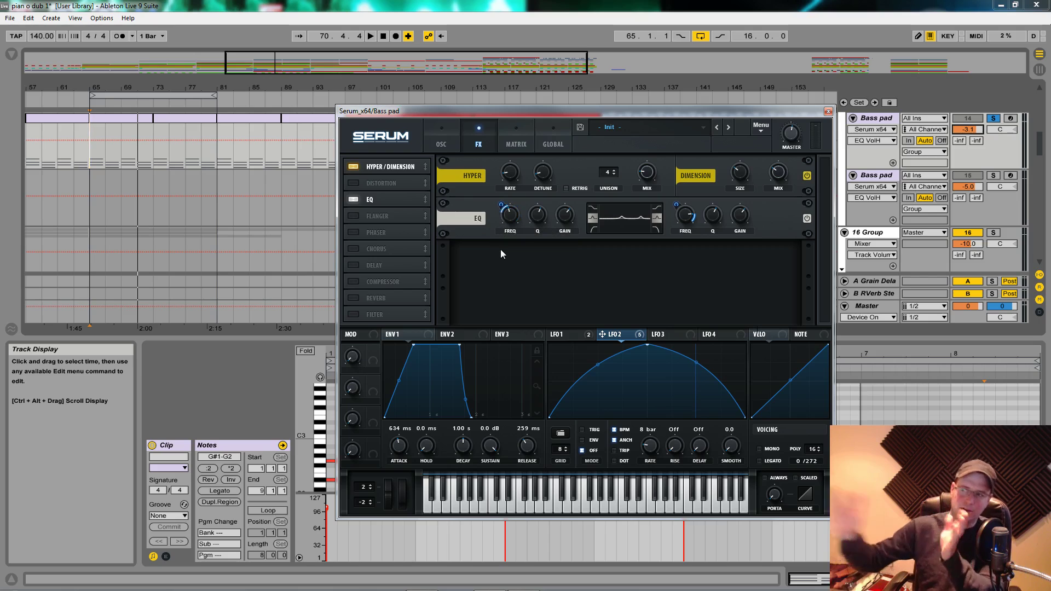
pyautogui.moveTo(503, 206)
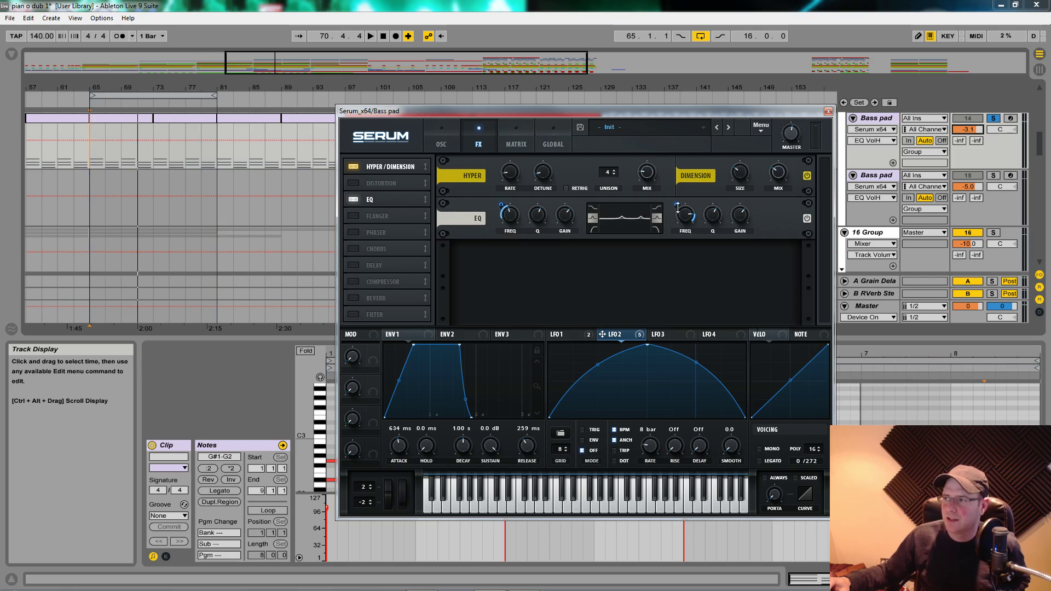
pyautogui.moveTo(678, 204)
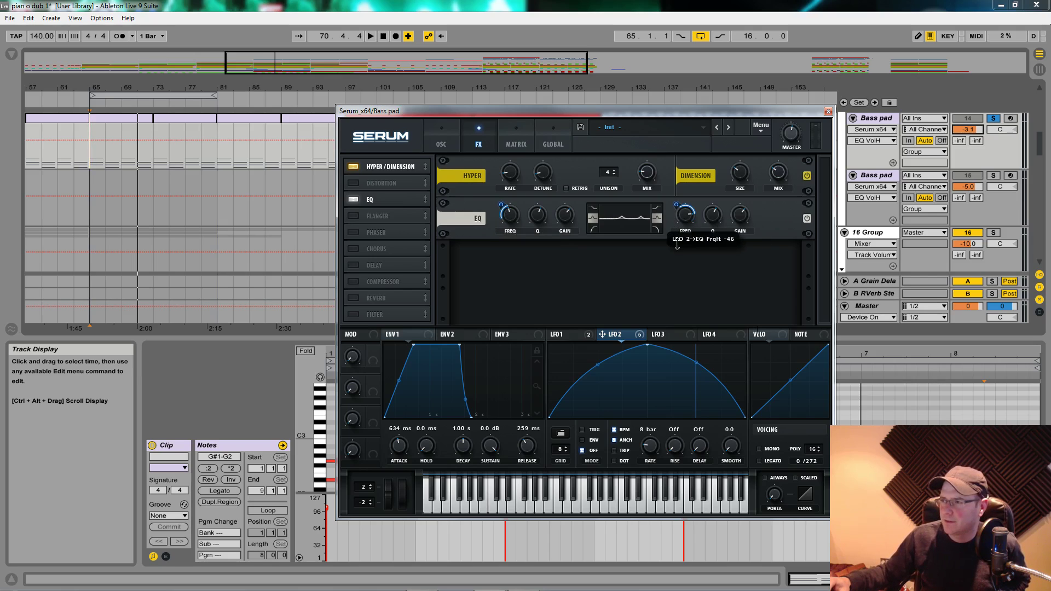
pyautogui.moveTo(677, 245); pyautogui.dragTo(678, 248)
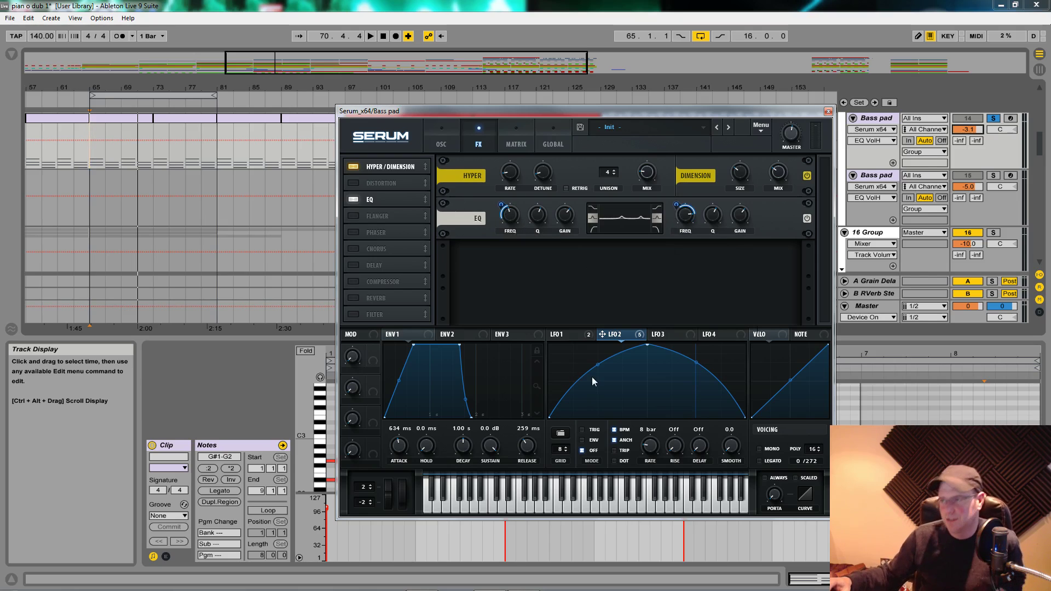
pyautogui.moveTo(627, 333)
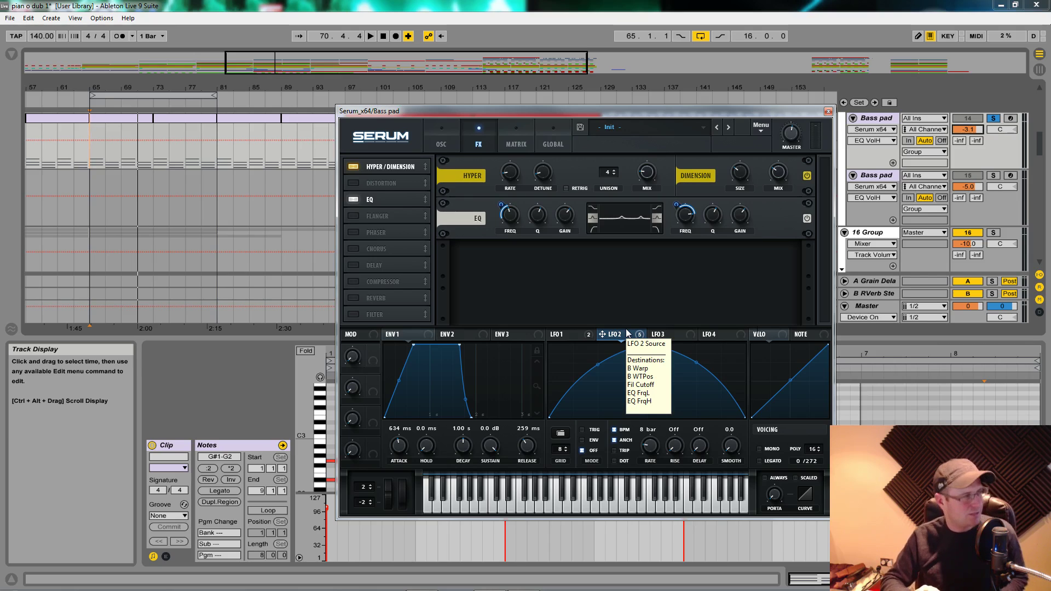
pyautogui.press('space')
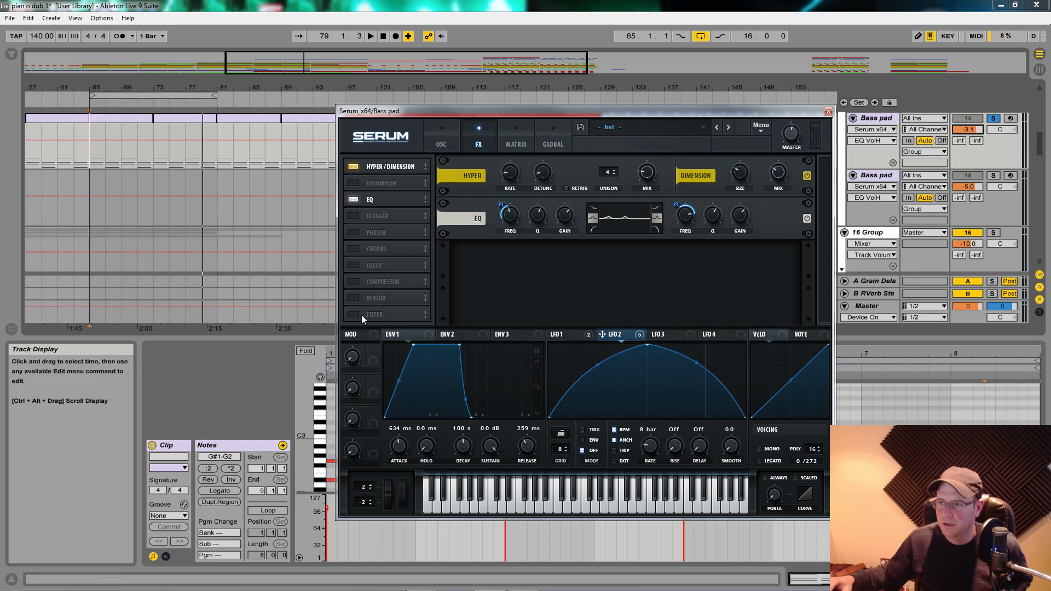
# Step: Enable the Compressor effect, set its threshold to about -15 dB, and adjust the ratio, attack and gain
pyautogui.click(356, 283)
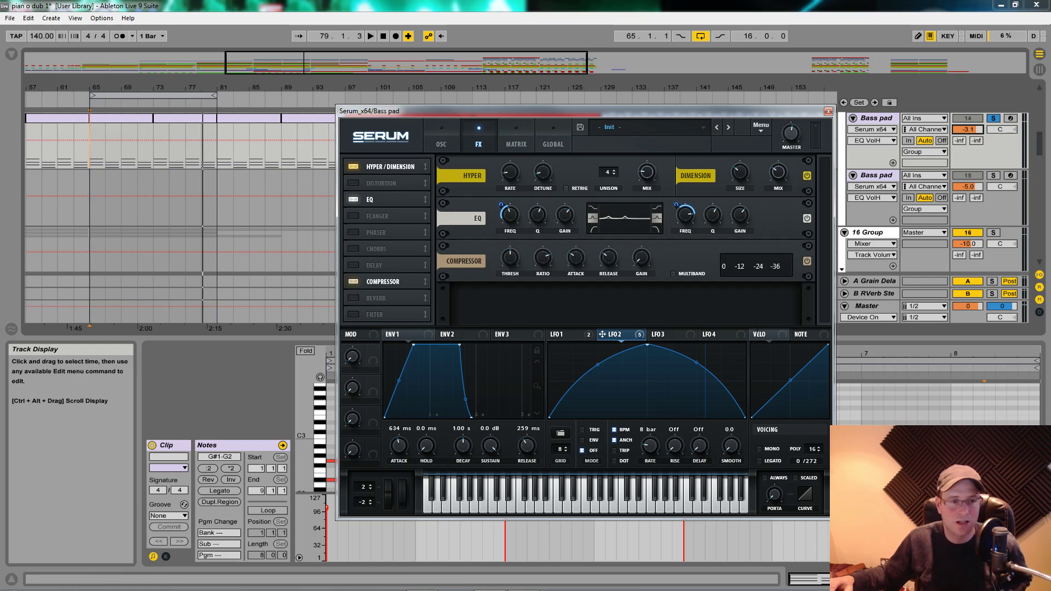
pyautogui.moveTo(513, 265); pyautogui.dragTo(512, 272)
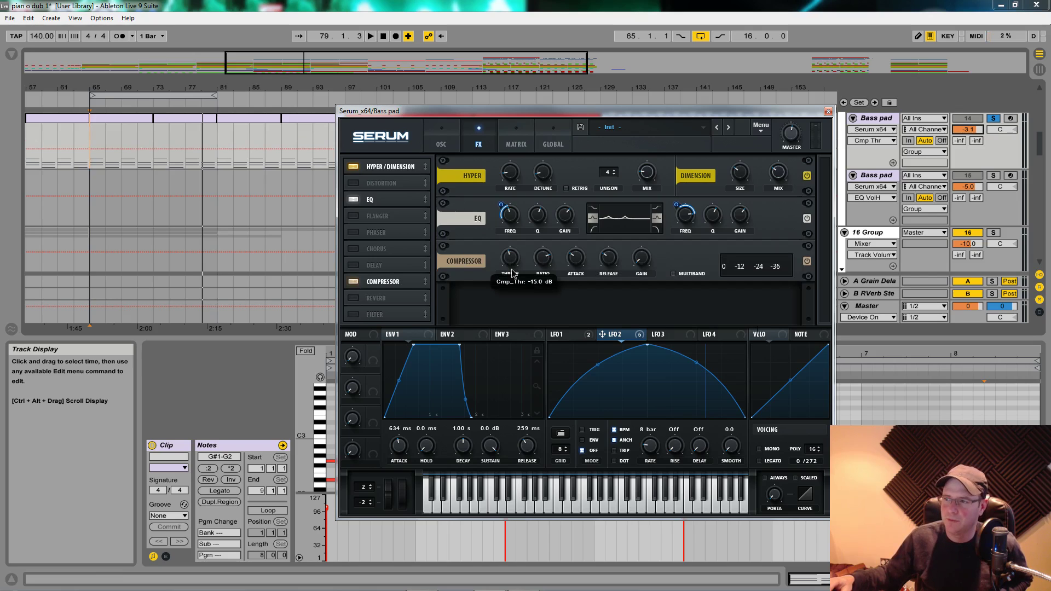
pyautogui.click(540, 265)
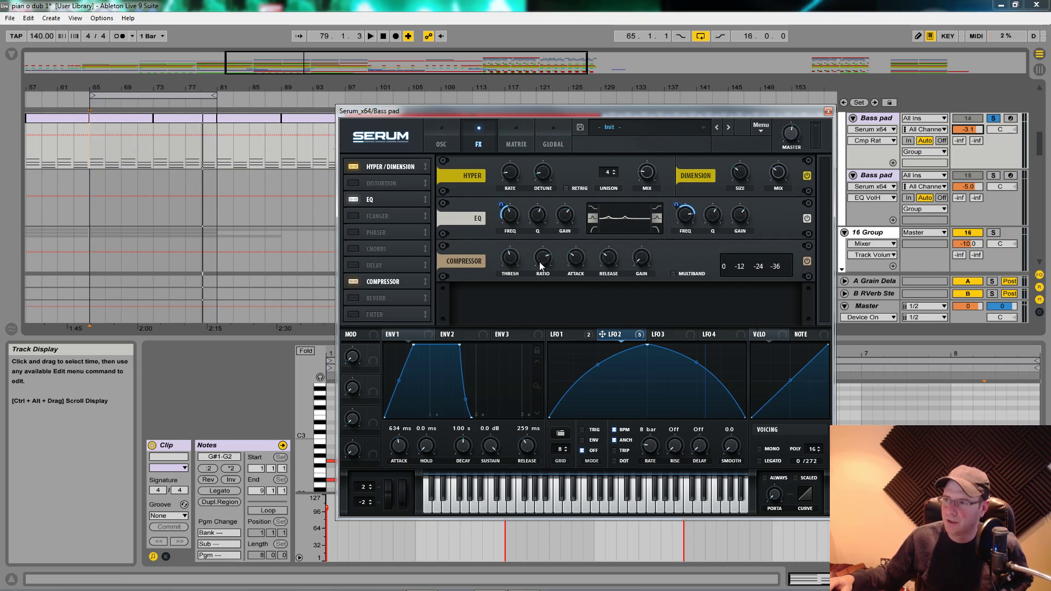
pyautogui.click(574, 269)
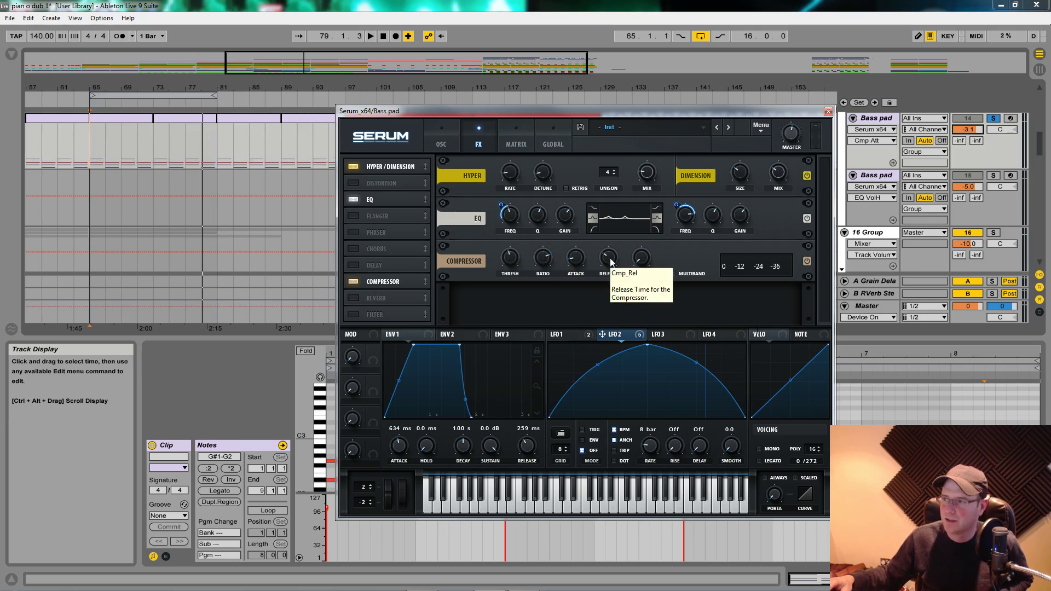
pyautogui.click(643, 256)
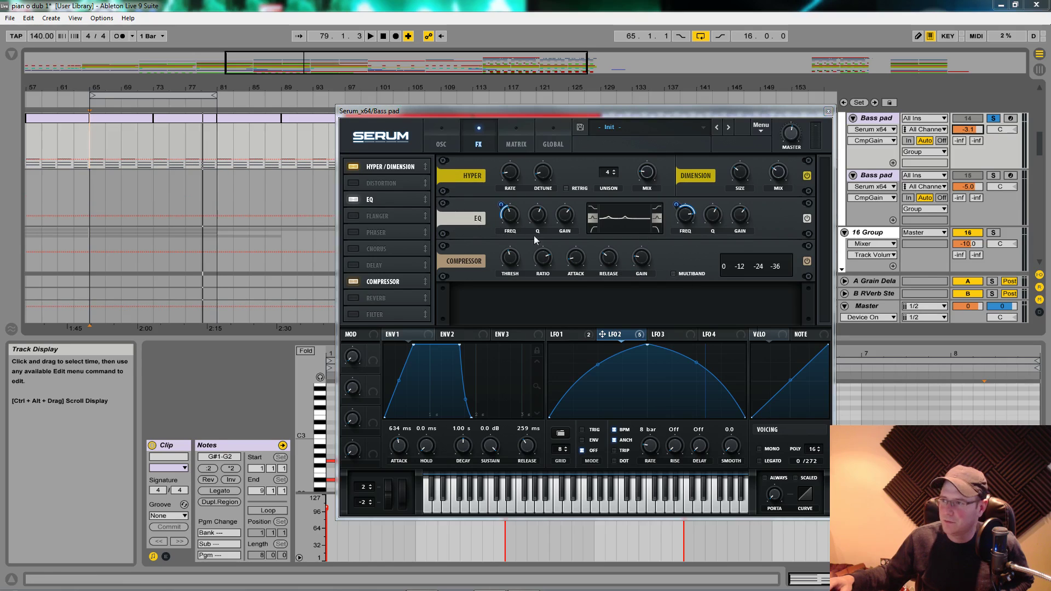
# Step: Fine-tune the Compressor's gain and audition the clip with the effect switched off and back on
pyautogui.moveTo(643, 259); pyautogui.dragTo(643, 251)
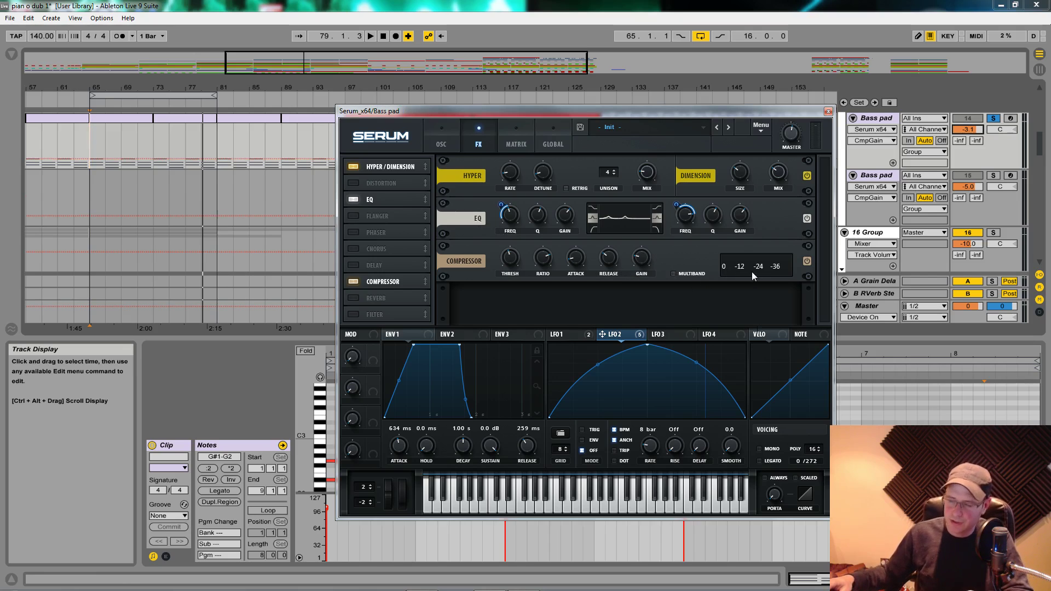
pyautogui.press('space')
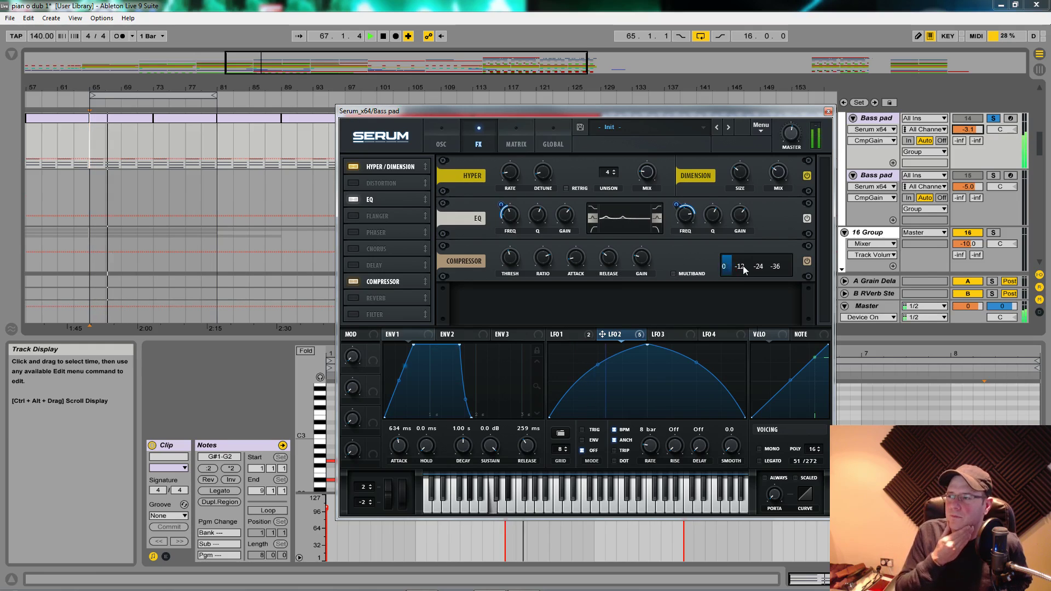
pyautogui.click(353, 282)
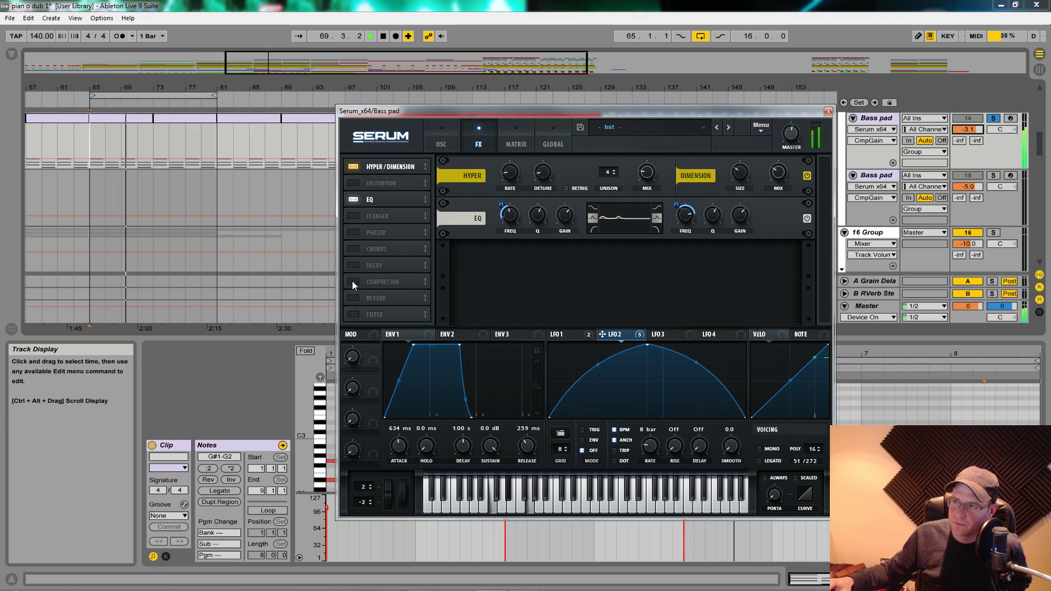
pyautogui.click(353, 282)
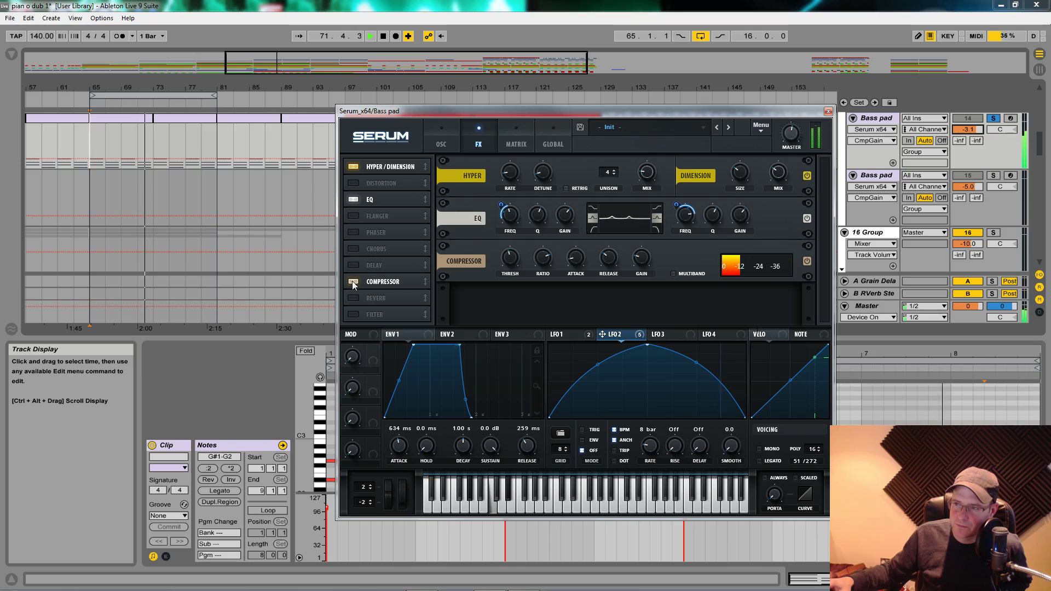
pyautogui.press('space')
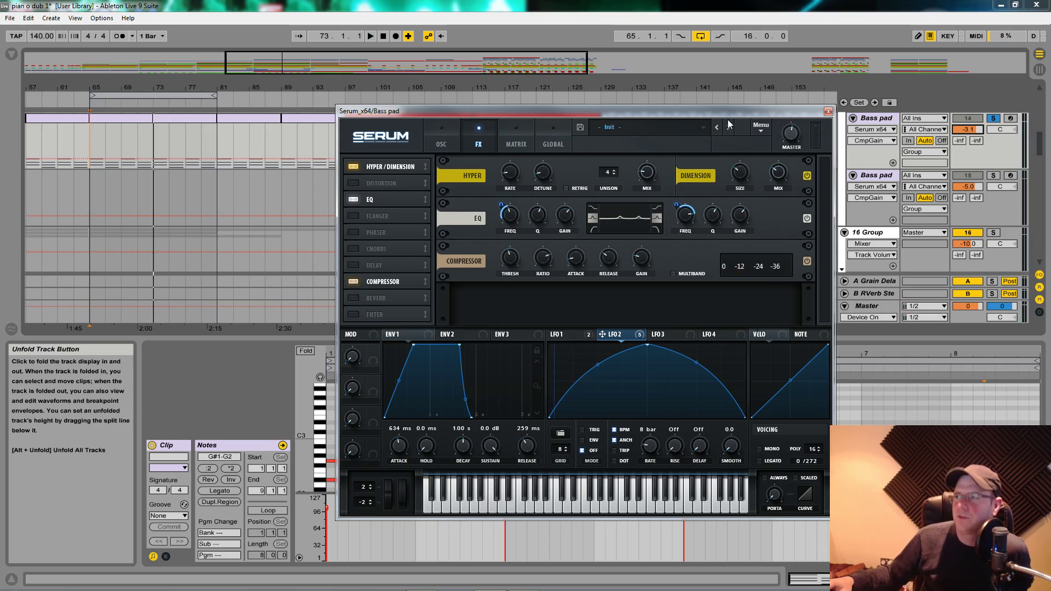
# Step: Check the Compressor's threshold value on the effects page
pyautogui.moveTo(744, 111); pyautogui.dragTo(744, 112)
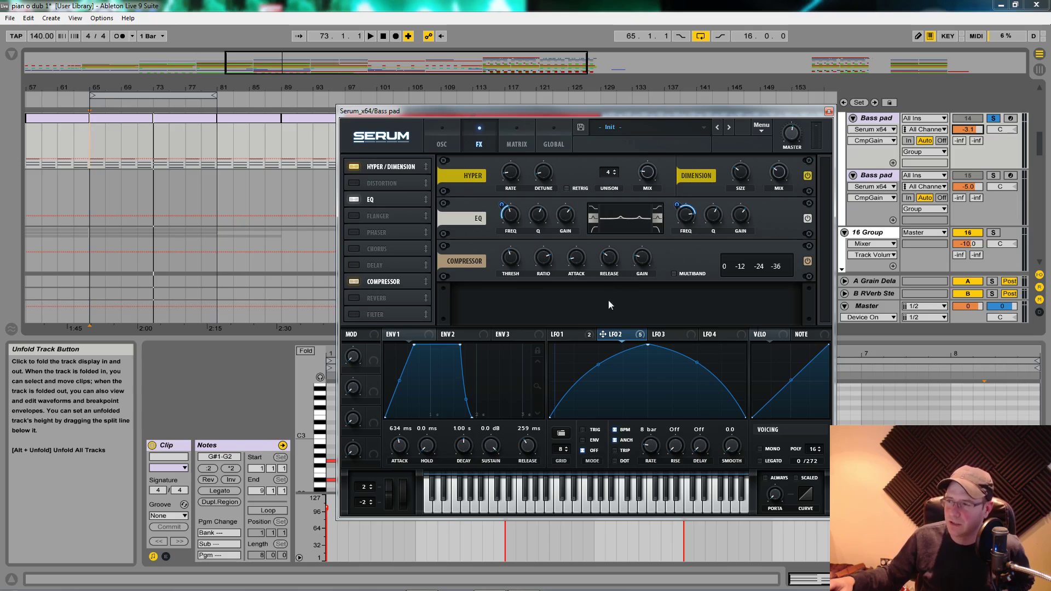
pyautogui.click(514, 262)
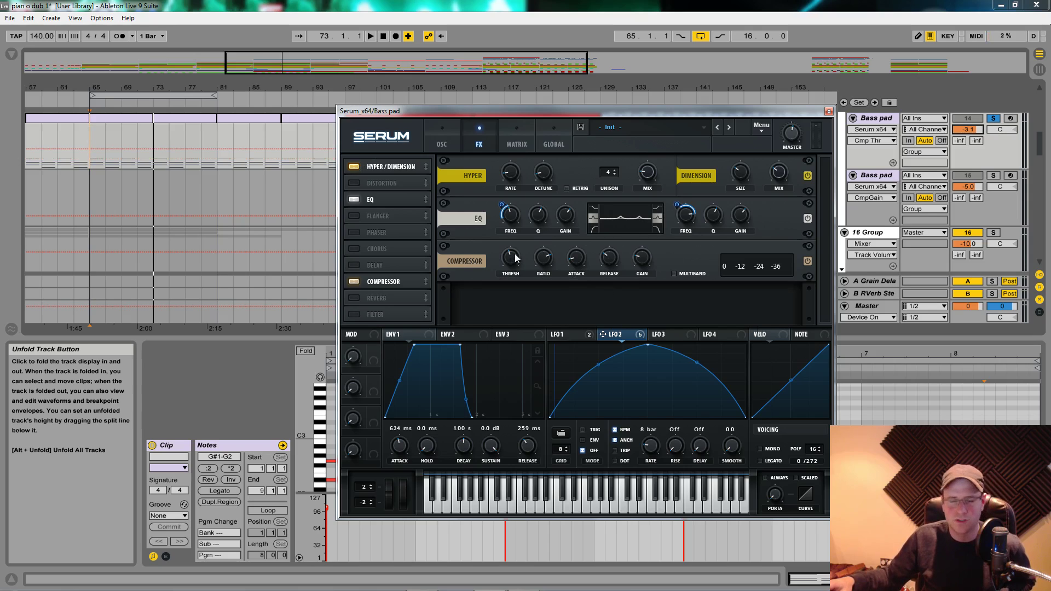
pyautogui.click(515, 258)
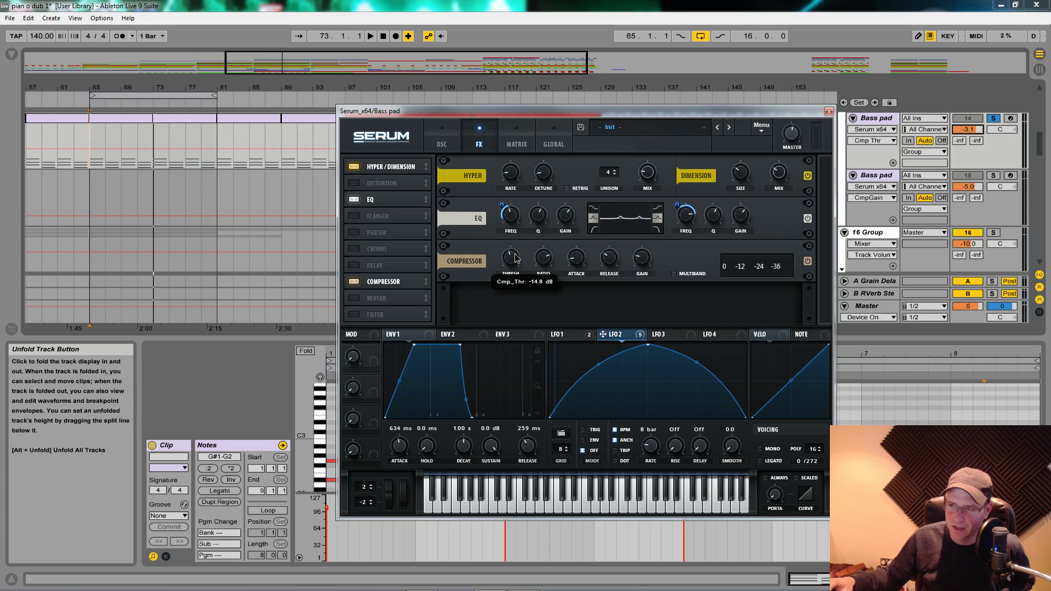
pyautogui.moveTo(514, 258)
pyautogui.mouseDown()
pyautogui.moveTo(516, 312)
pyautogui.moveTo(509, 257)
pyautogui.mouseUp()
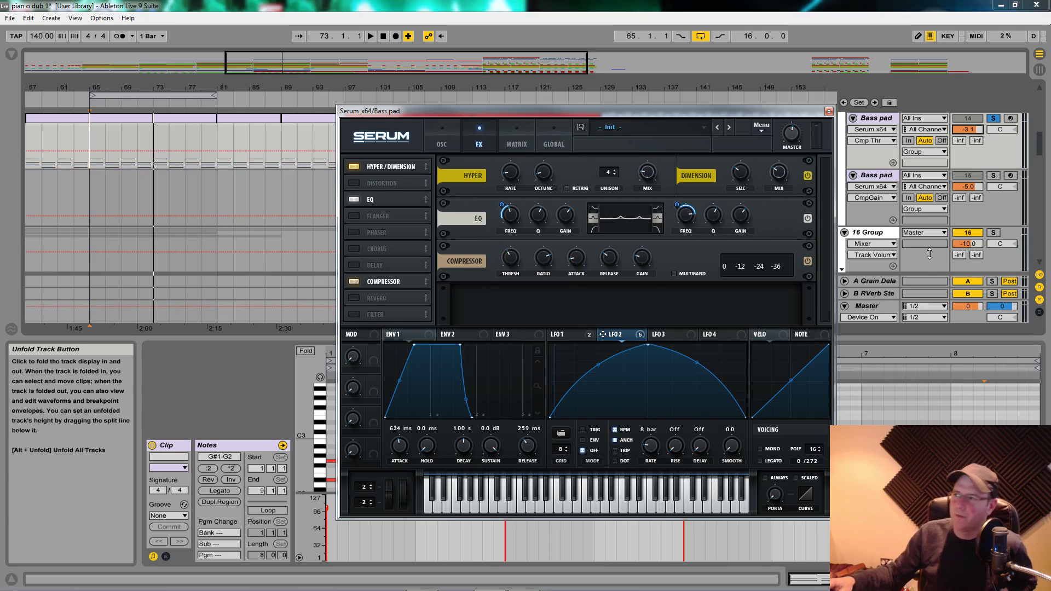
# Step: Return to Serum's oscillator page and audition the soloed Bass pad from bar 65
pyautogui.moveTo(819, 115); pyautogui.dragTo(797, 122)
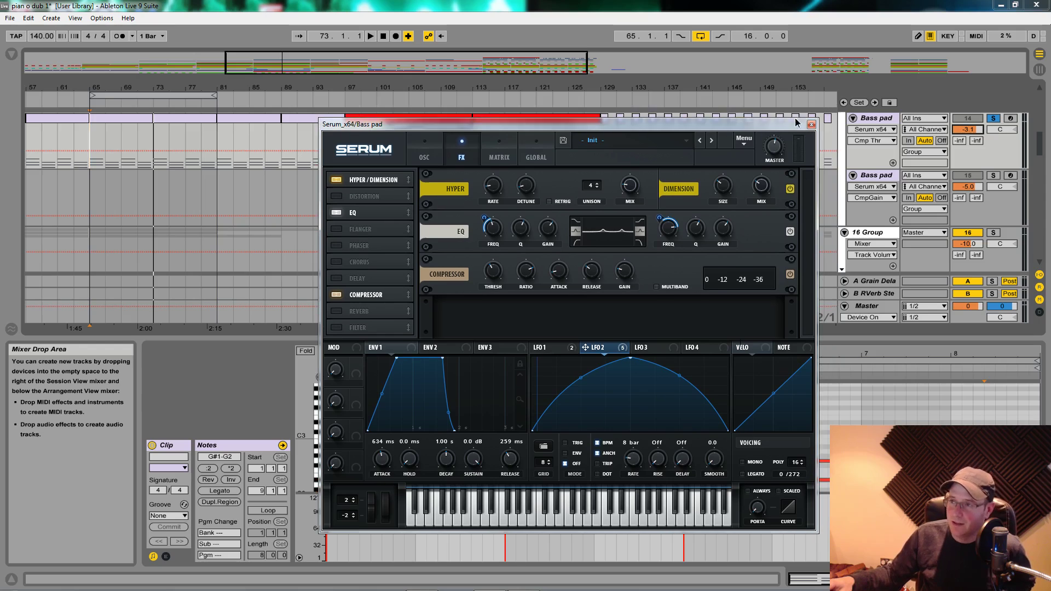
pyautogui.click(441, 159)
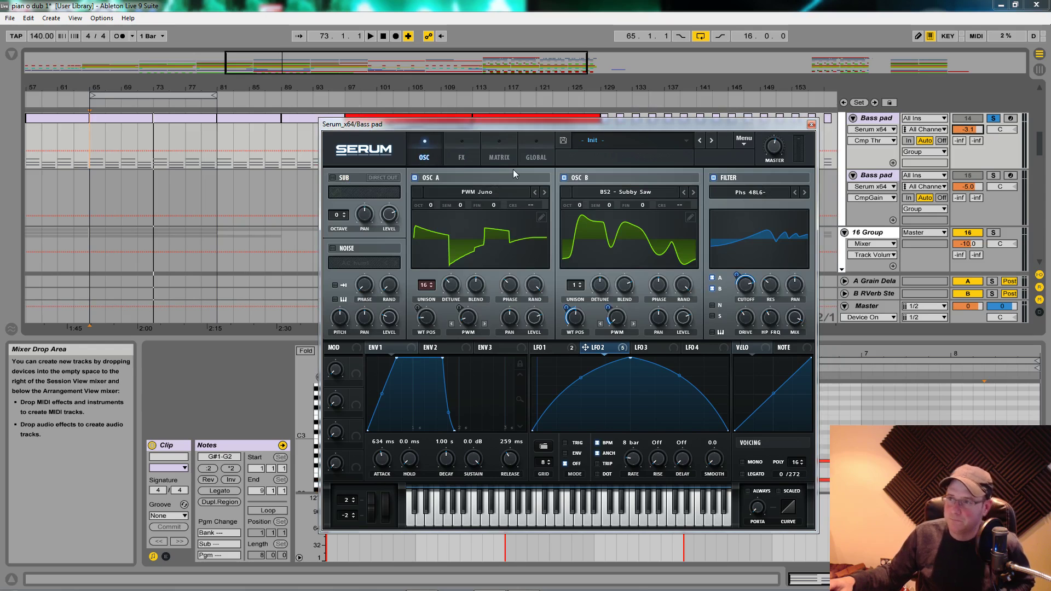
pyautogui.click(87, 127)
pyautogui.press('space')
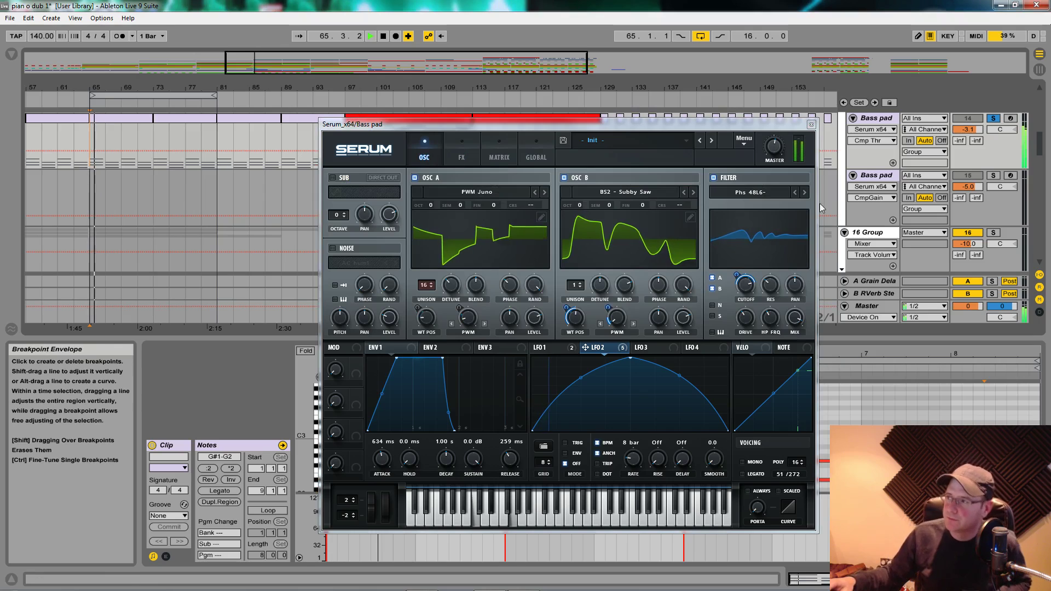
# Step: Move the Serum window clear of the tracks, zoom the arrangement out to the whole song, and stop playback
pyautogui.moveTo(756, 124); pyautogui.dragTo(705, 315)
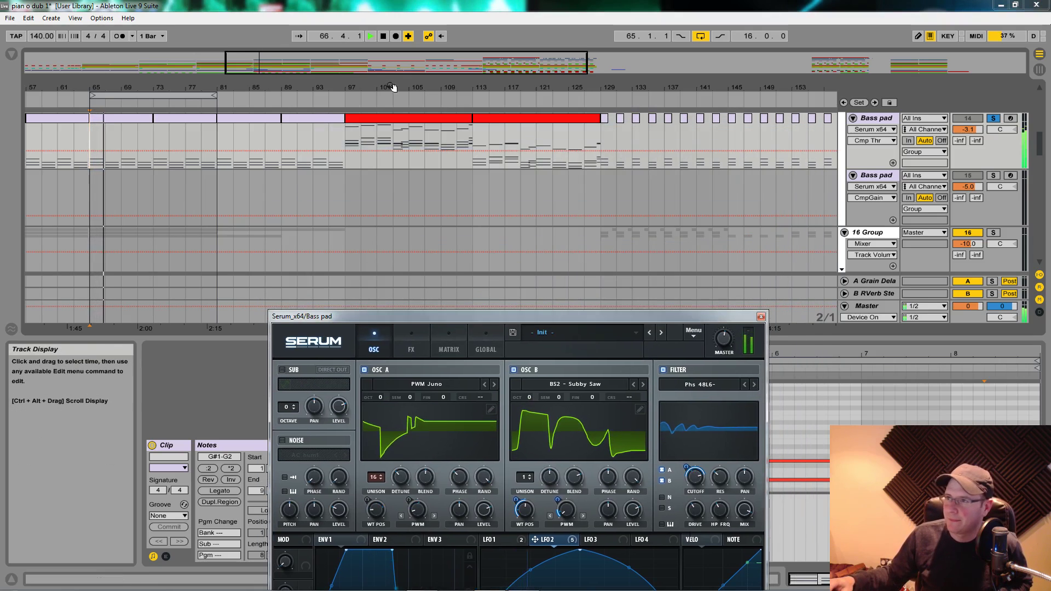
pyautogui.moveTo(347, 77); pyautogui.dragTo(347, 60)
pyautogui.scroll(4, 218, 236)
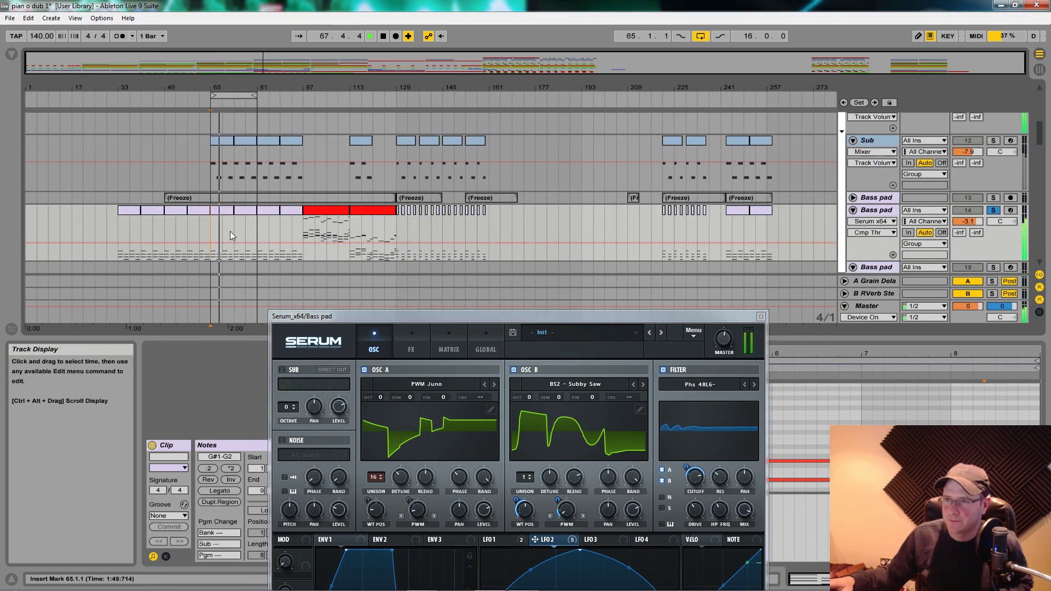
pyautogui.scroll(-1, 244, 222)
pyautogui.press('space')
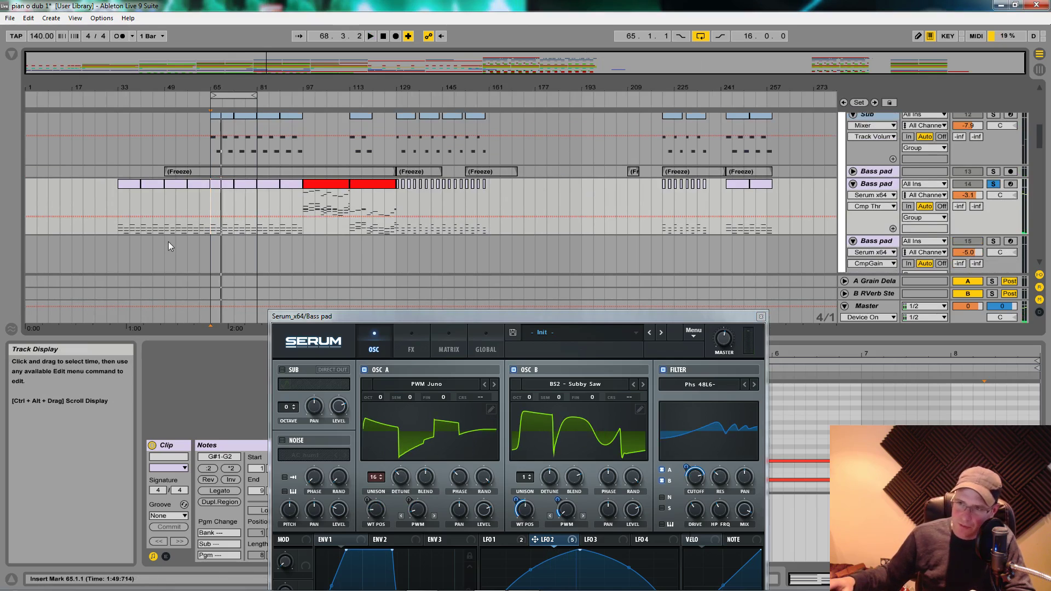
# Step: Unsolo the Bass pad track and audition it within the full mix
pyautogui.click(992, 186)
pyautogui.press('space')
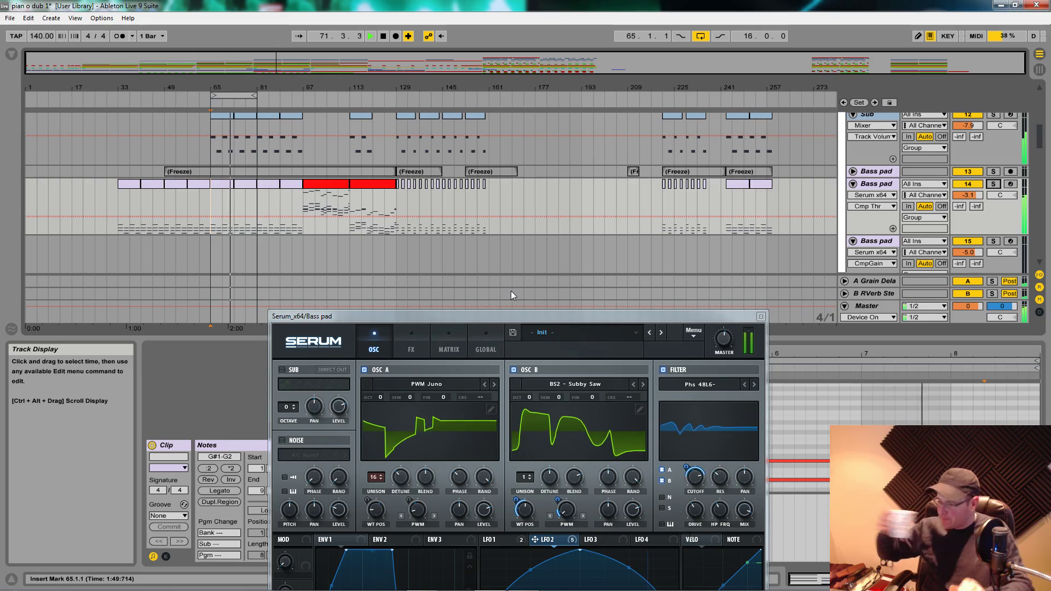
pyautogui.press('space')
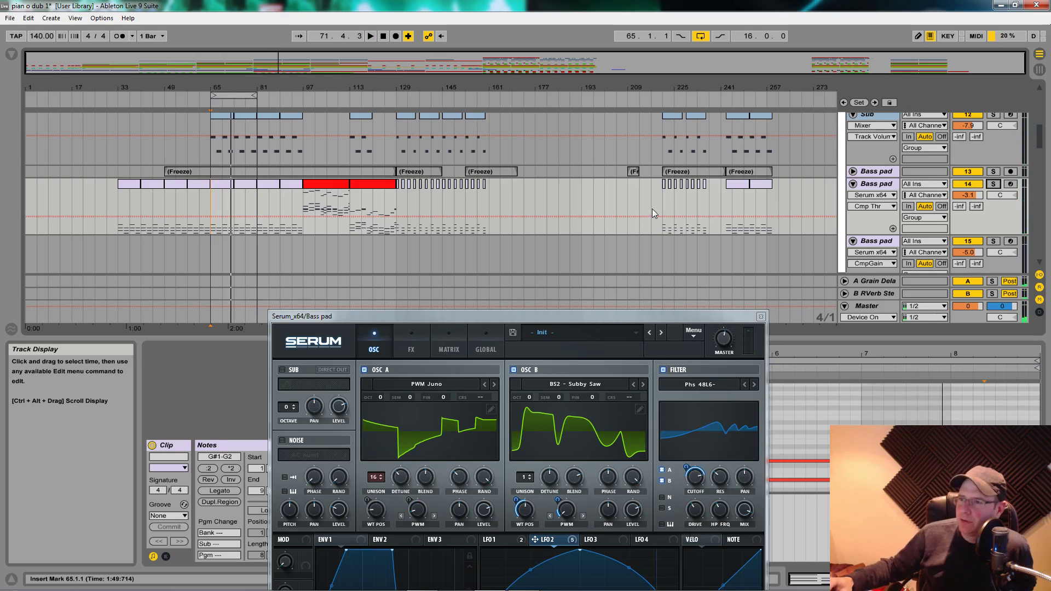
# Step: Show the Bass pad track's device chain and replay the full mix from bar 65
pyautogui.click(879, 186)
pyautogui.moveTo(539, 316); pyautogui.dragTo(652, 4)
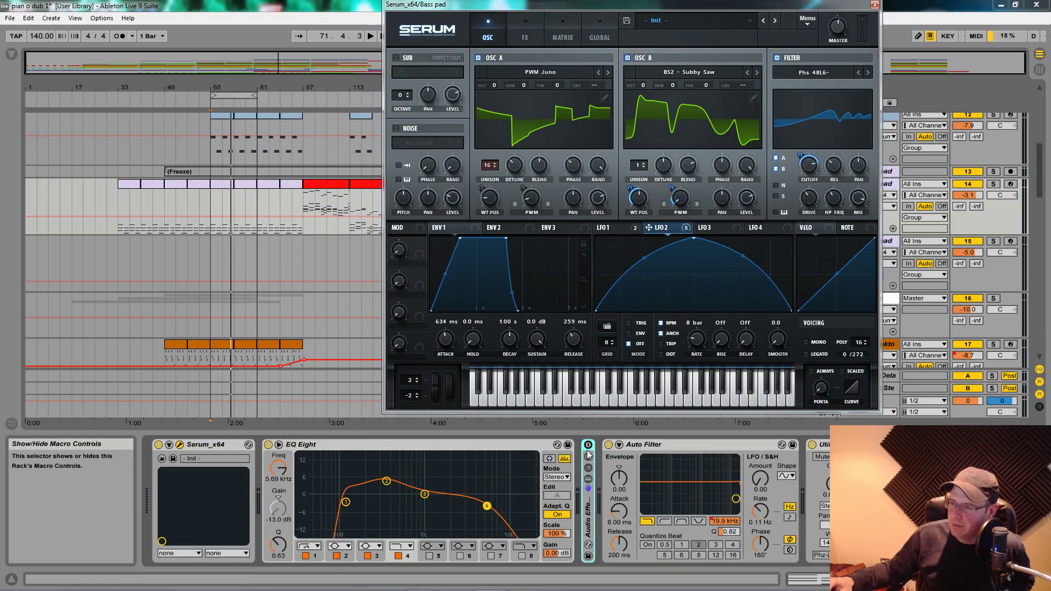
pyautogui.click(225, 268)
pyautogui.press('space')
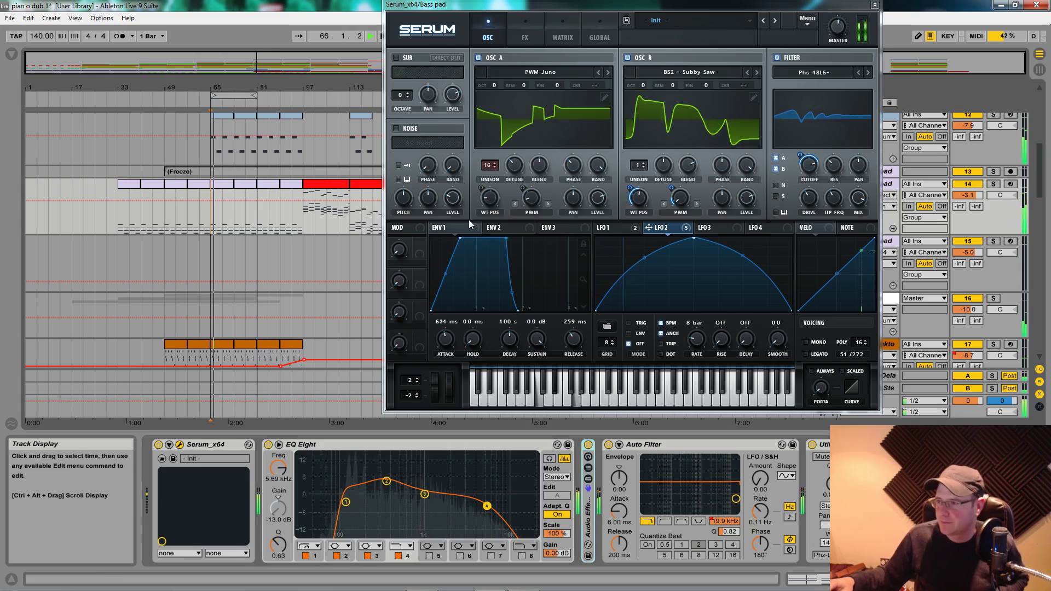
# Step: Lower the Bass pad track's volume to -4.3 dB while the mix plays, and stop playback
pyautogui.click(651, 7)
pyautogui.moveTo(651, 8); pyautogui.dragTo(572, 146)
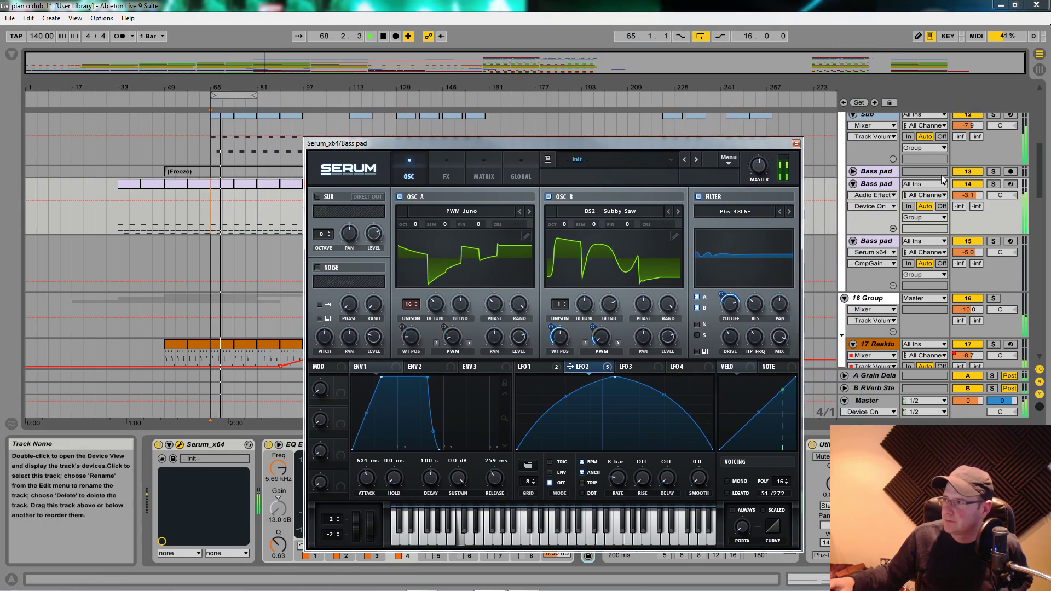
pyautogui.moveTo(968, 195); pyautogui.dragTo(959, 208)
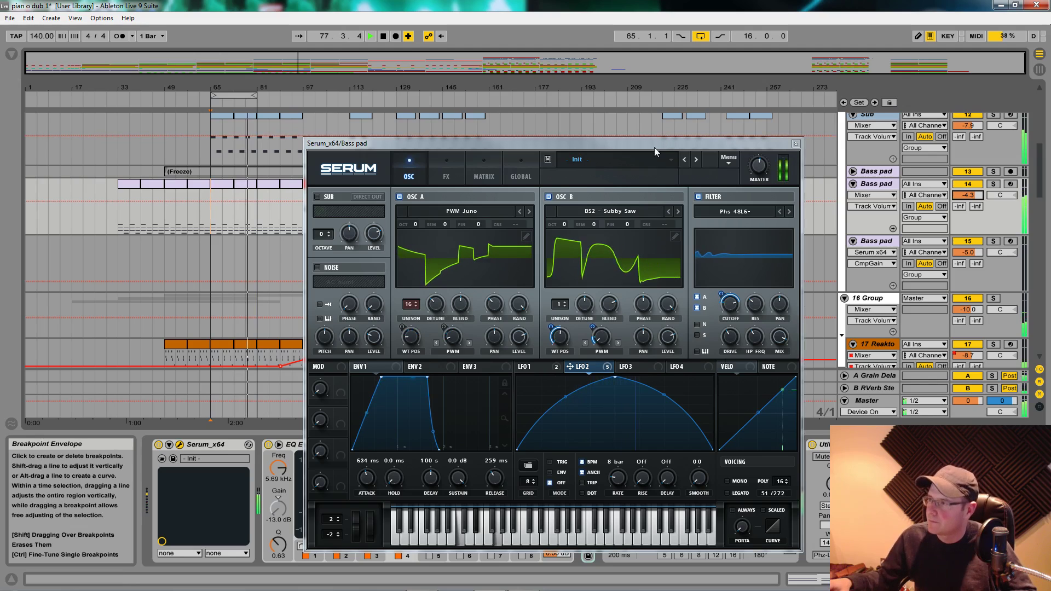
pyautogui.press('space')
pyautogui.moveTo(500, 149); pyautogui.dragTo(515, 129)
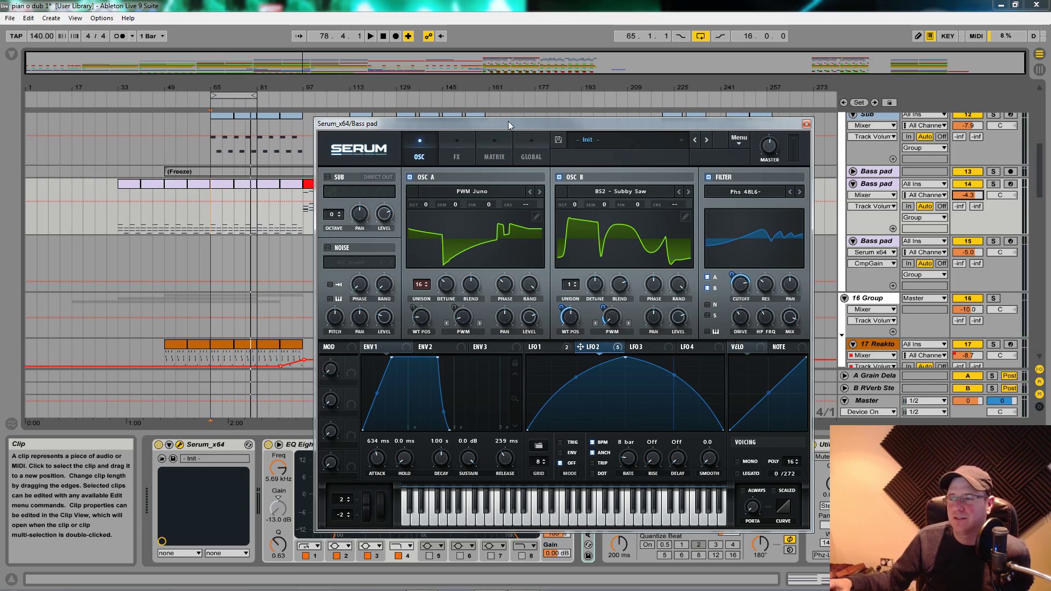
pyautogui.moveTo(544, 122); pyautogui.dragTo(521, 102)
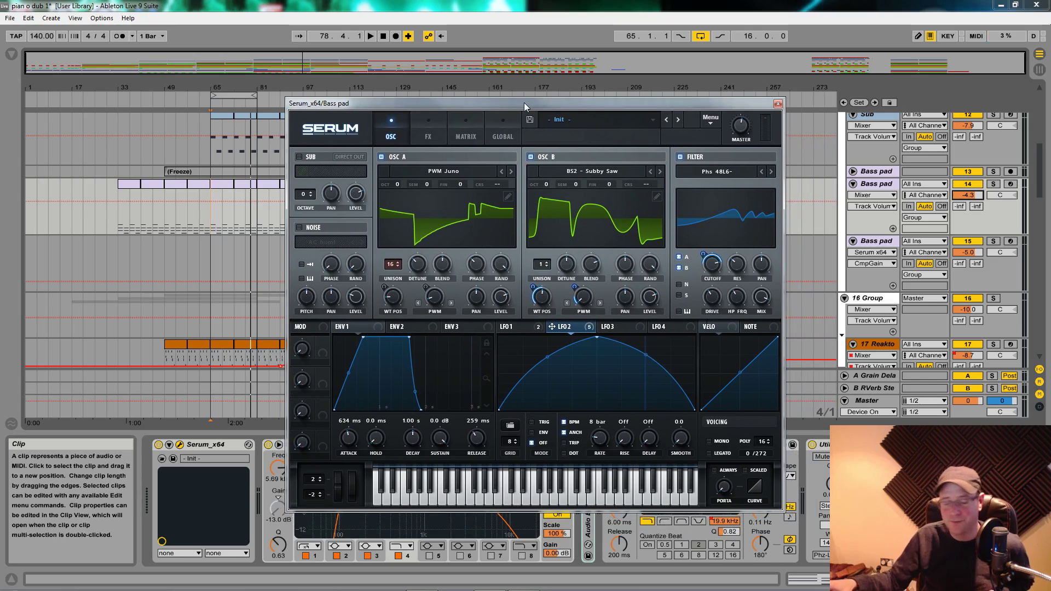
pyautogui.moveTo(524, 103)
pyautogui.mouseDown()
pyautogui.moveTo(583, 107)
pyautogui.moveTo(528, 104)
pyautogui.moveTo(547, 110)
pyautogui.moveTo(537, 107)
pyautogui.mouseUp()
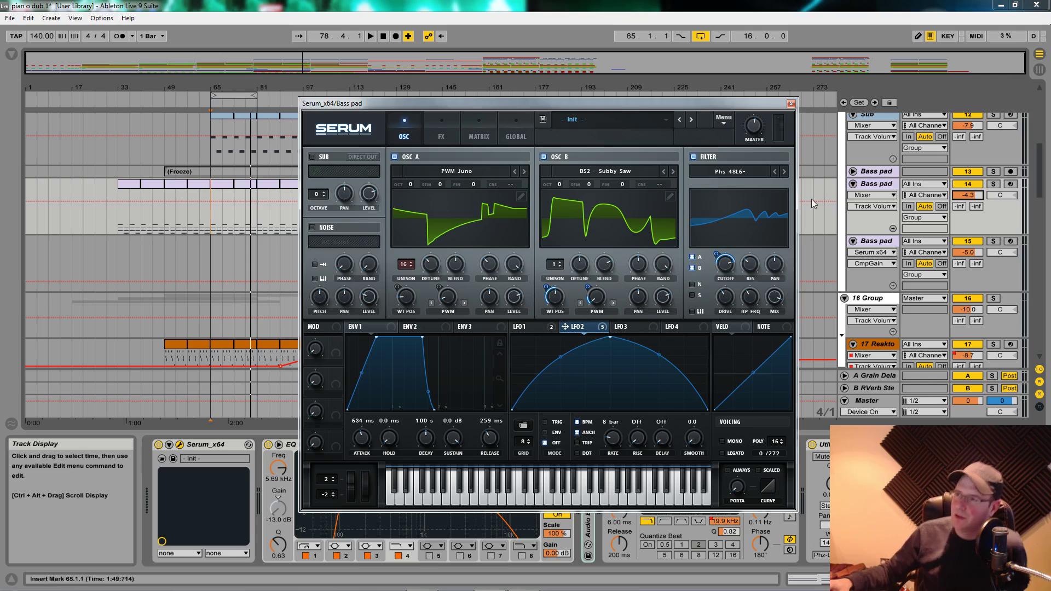
# Step: Set the insert mark at bar 65 on the Sub track and bring the Serum window back over the arrangement
pyautogui.moveTo(682, 107); pyautogui.dragTo(610, 339)
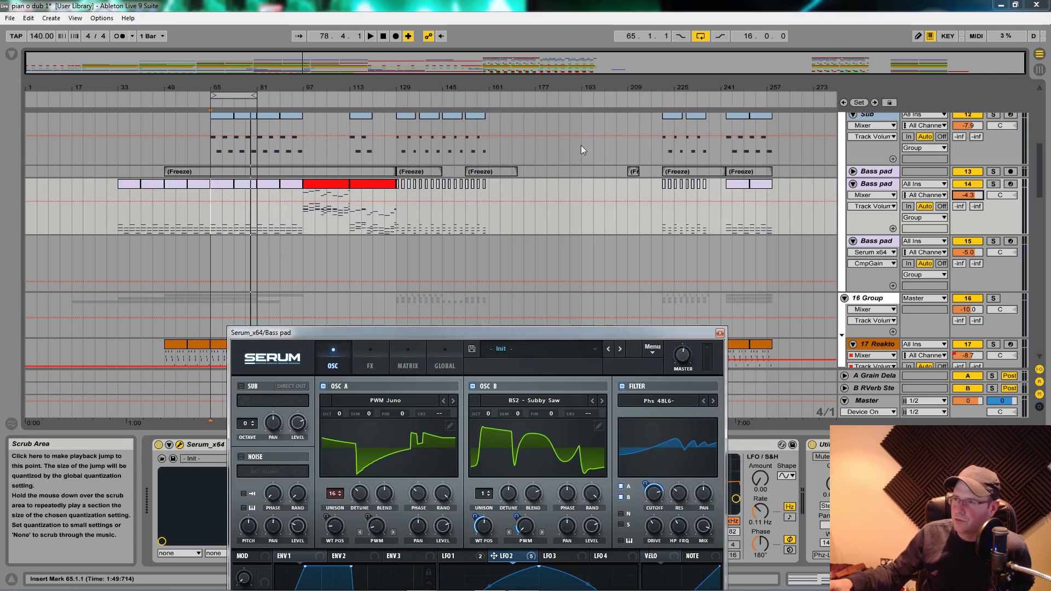
pyautogui.click(212, 132)
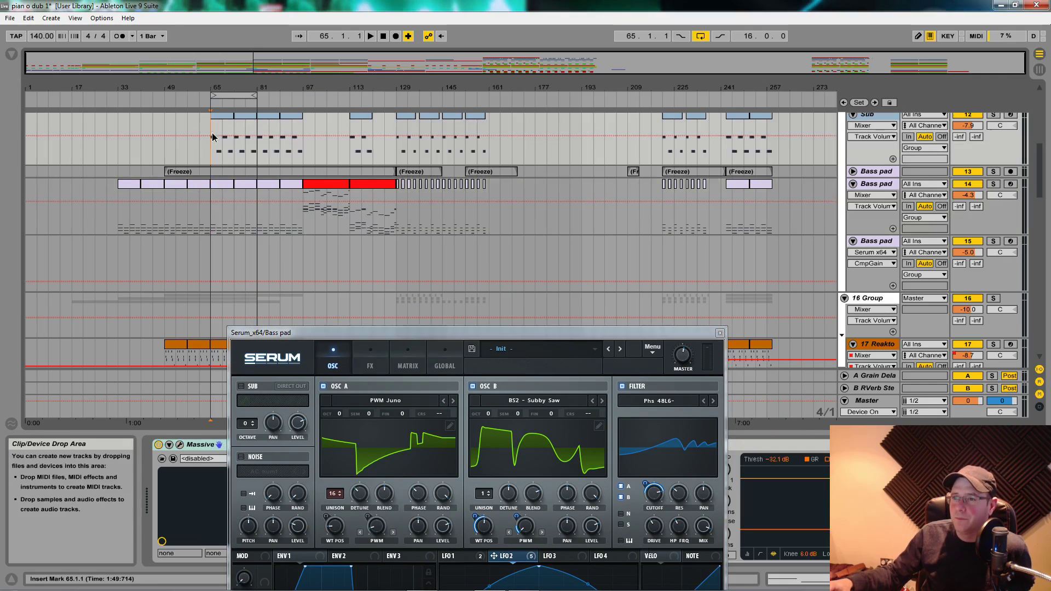
pyautogui.moveTo(591, 342); pyautogui.dragTo(649, 64)
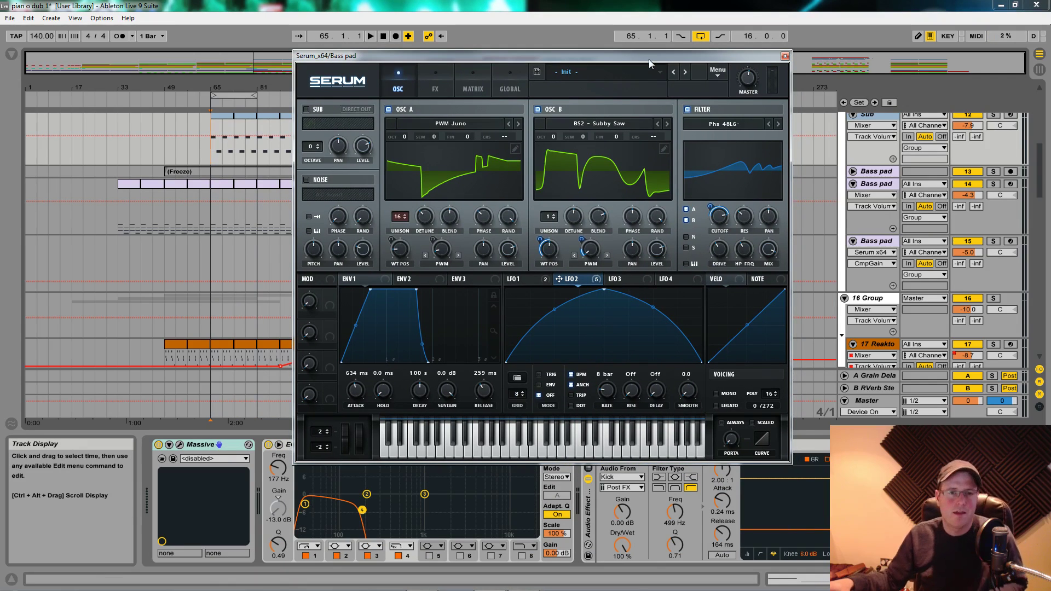
pyautogui.moveTo(565, 60); pyautogui.dragTo(531, 109)
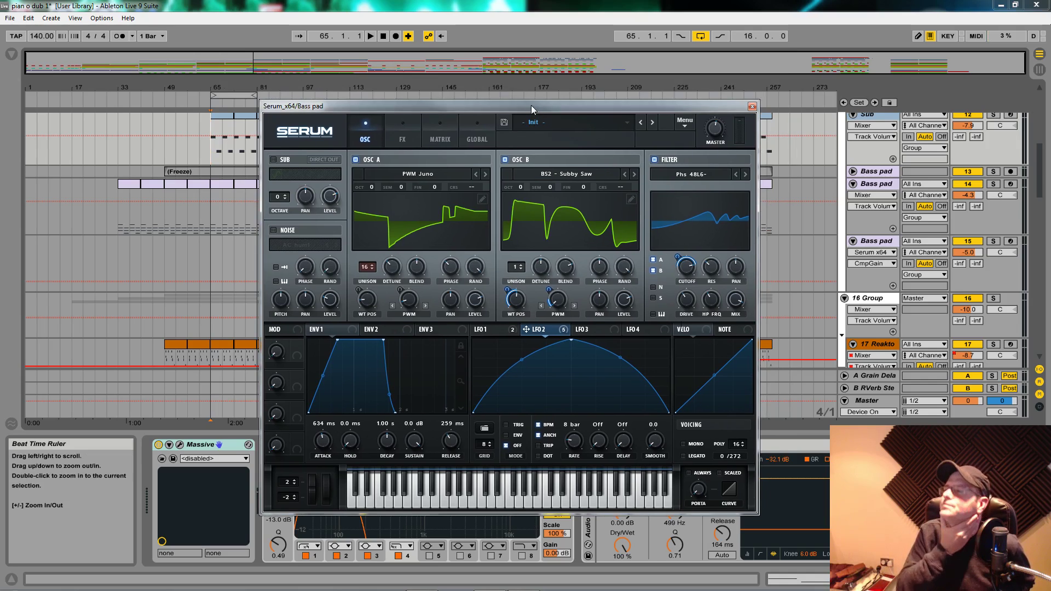
pyautogui.moveTo(531, 106); pyautogui.dragTo(533, 79)
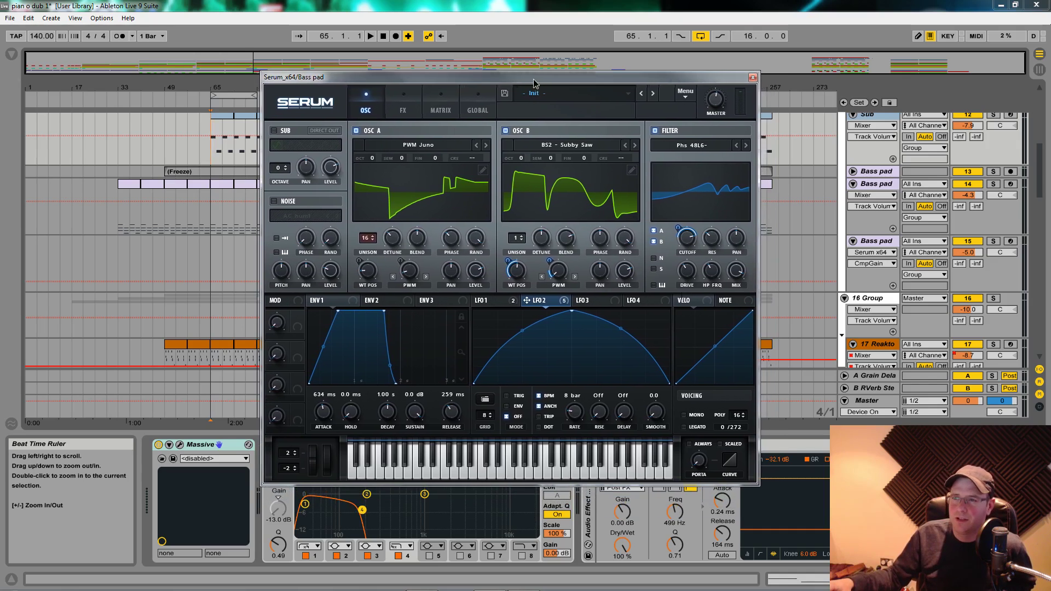